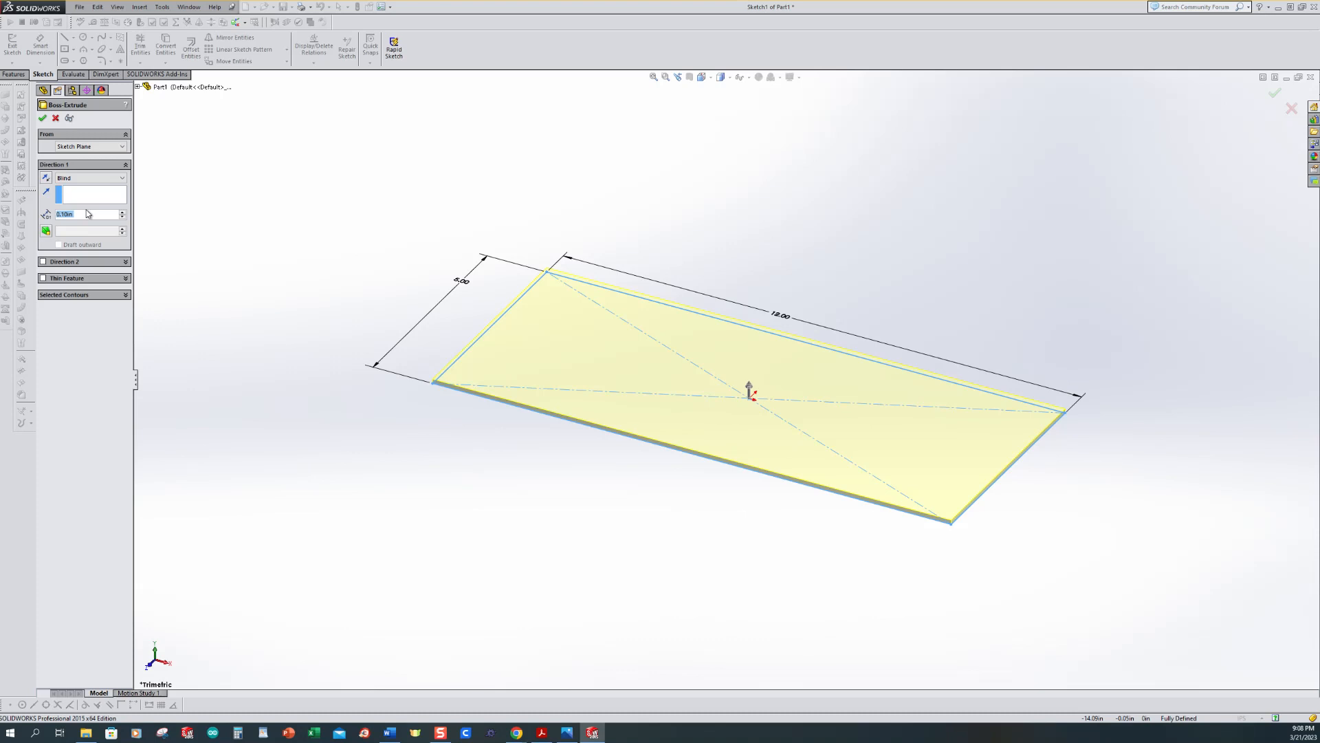
Extrude the rectangular base sketch to a depth of 1 in and start an extruded cut on the block.
{"action": "type", "text": "1"}
{"action": "key", "text": "Return"}
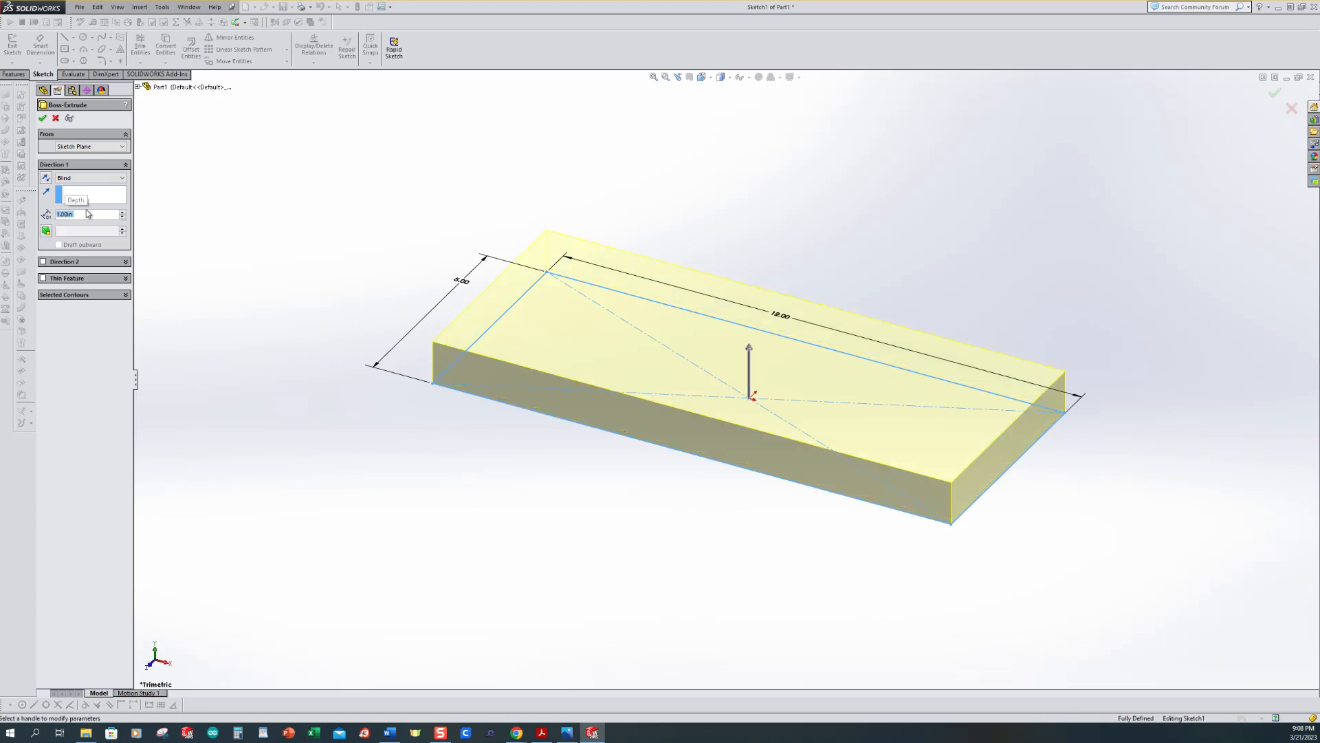
{"action": "left_click", "coordinate": [43, 119]}
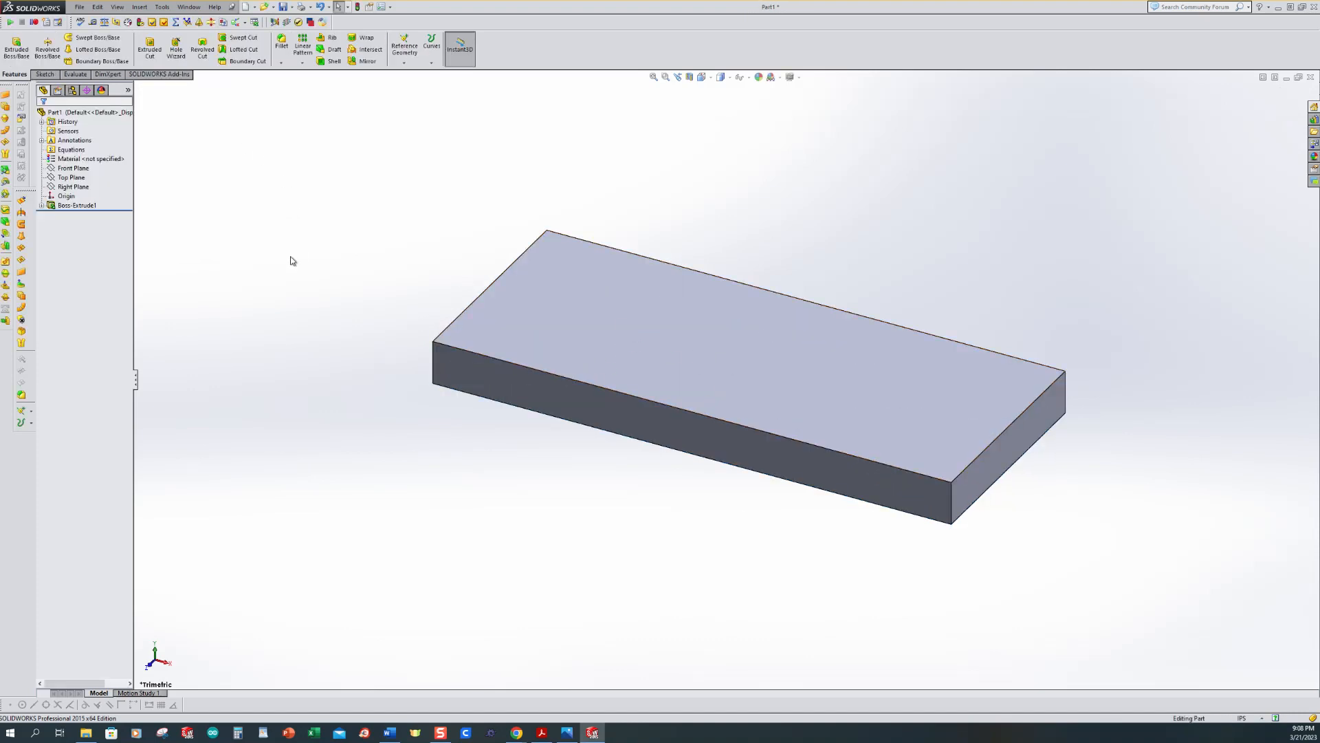
{"action": "left_click", "coordinate": [152, 50]}
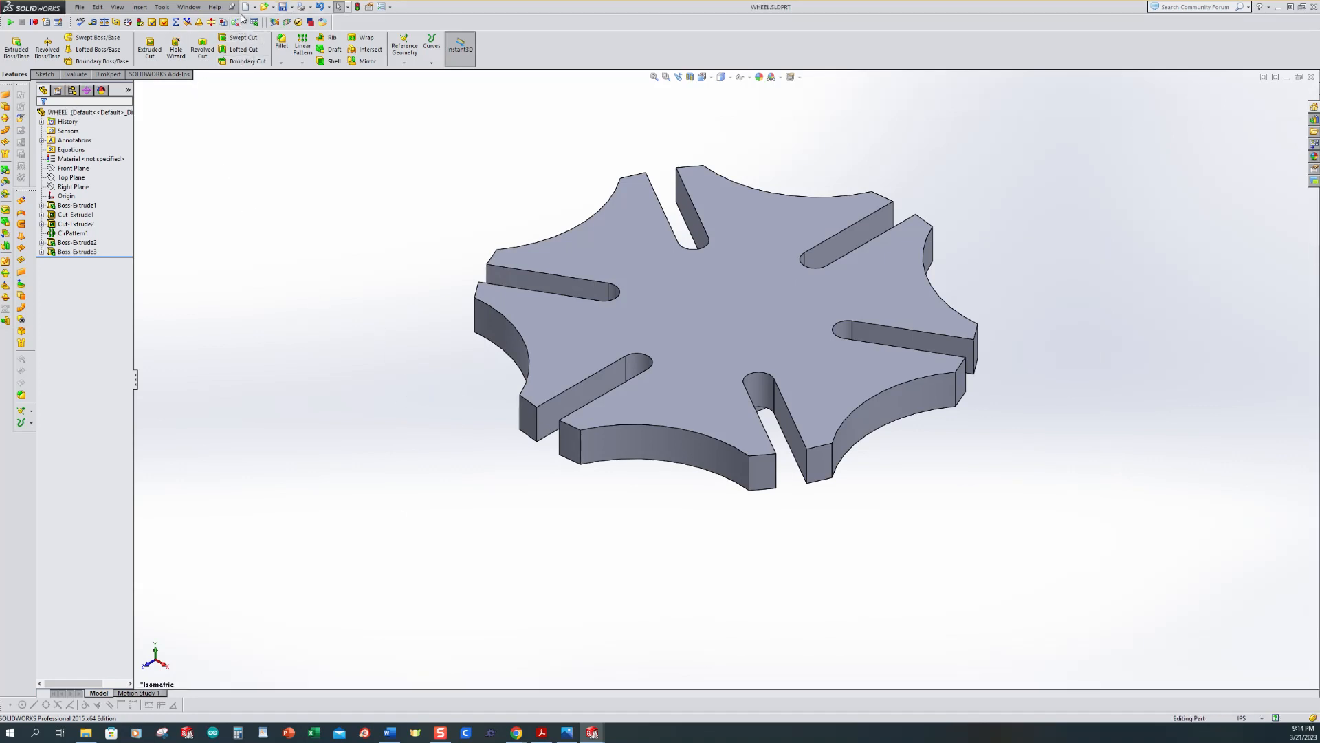
Examine the RENDER.JPG picture of the finished mechanism and return to the Part3 sketch in SOLIDWORKS.
{"action": "left_click", "coordinate": [566, 733]}
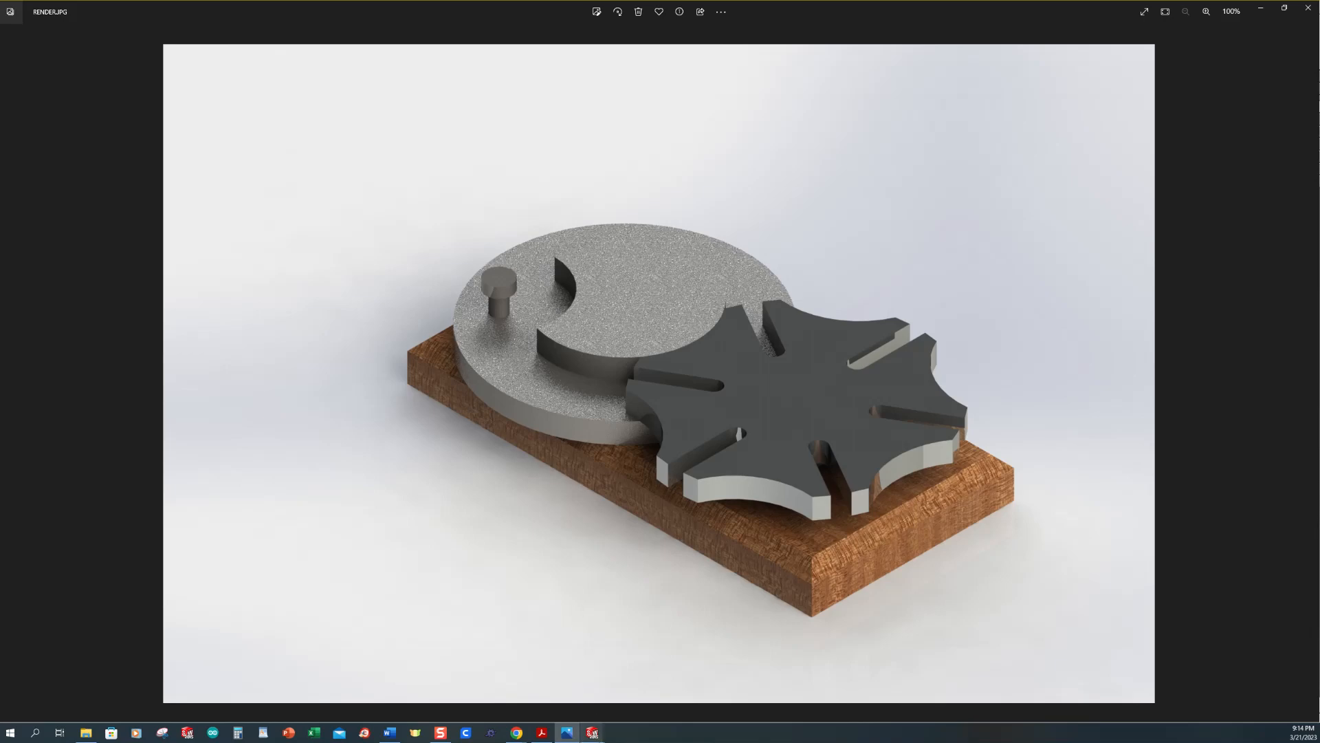
{"action": "left_click", "coordinate": [593, 734]}
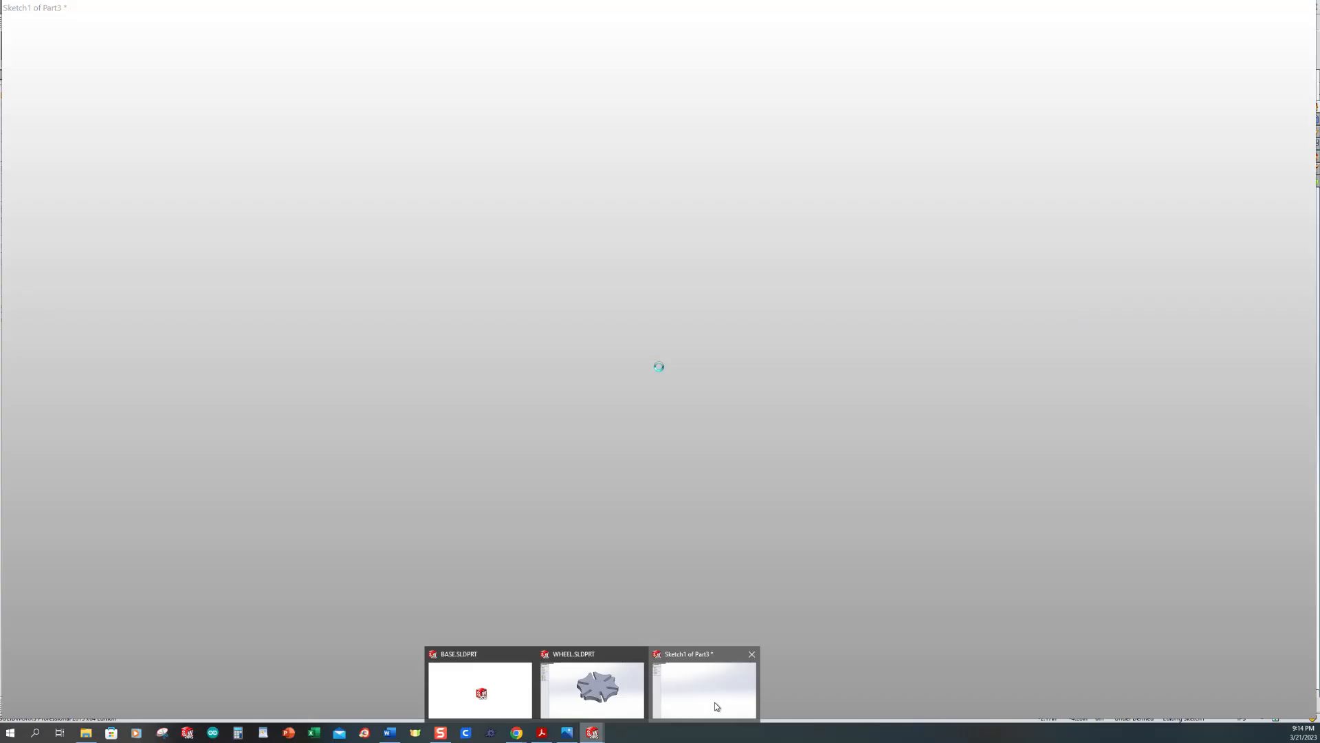
{"action": "left_click", "coordinate": [715, 703]}
Dimension the diameter of the circle centered on the origin to 3.54 in.
{"action": "left_click", "coordinate": [42, 48]}
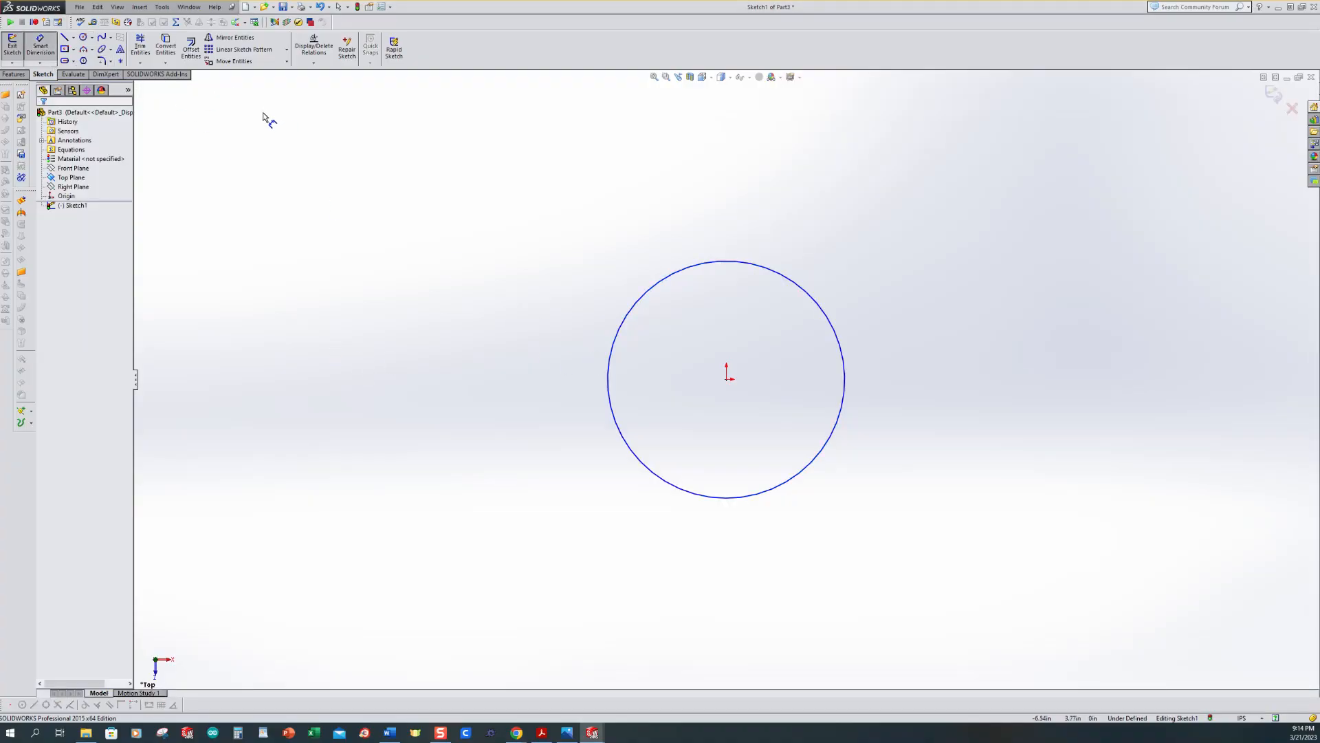
{"action": "left_click", "coordinate": [680, 271]}
{"action": "left_click", "coordinate": [583, 212]}
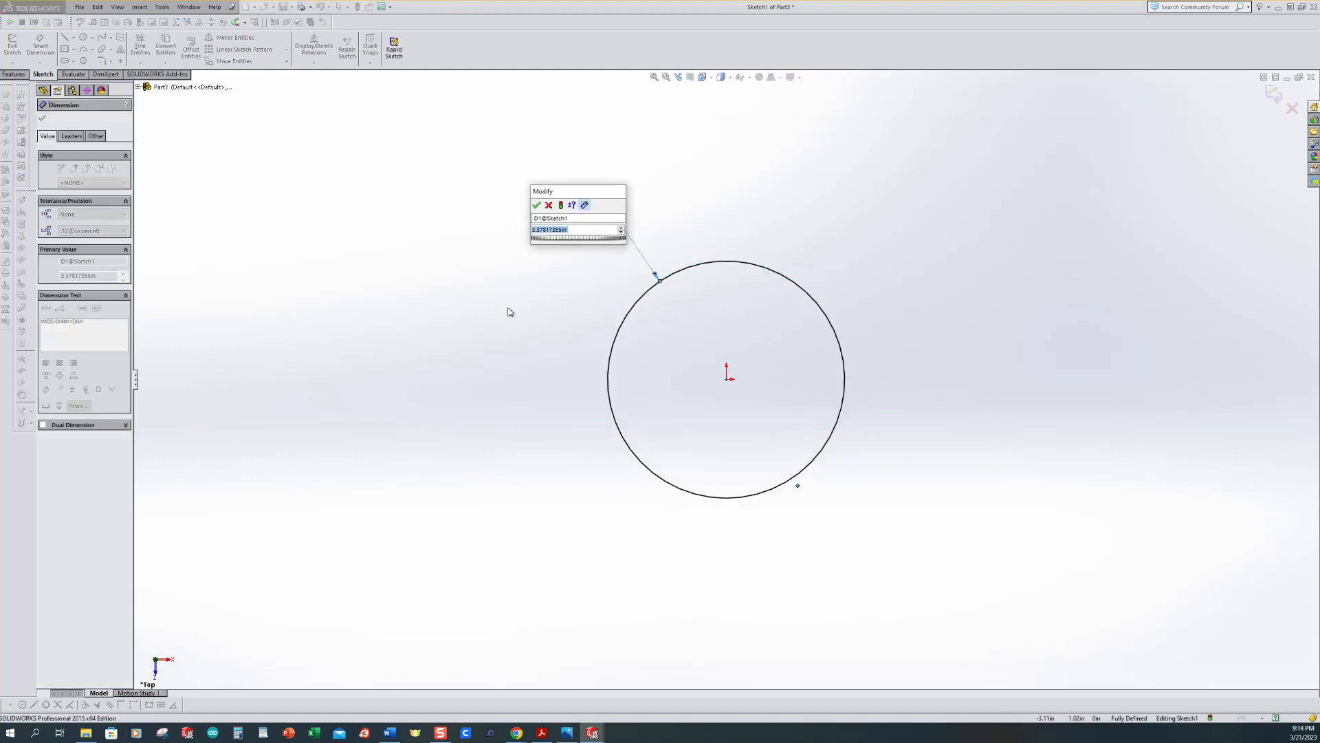
{"action": "type", "text": "3.54"}
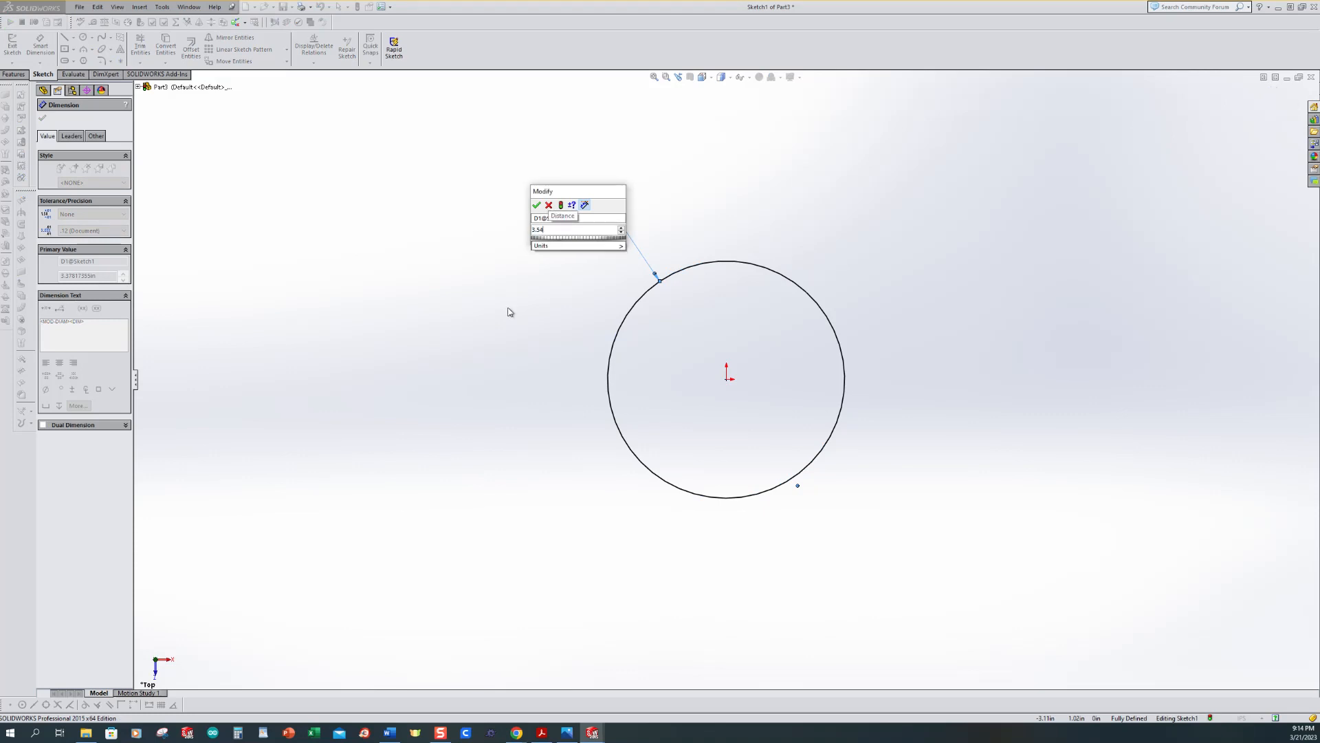
{"action": "key", "text": "Return"}
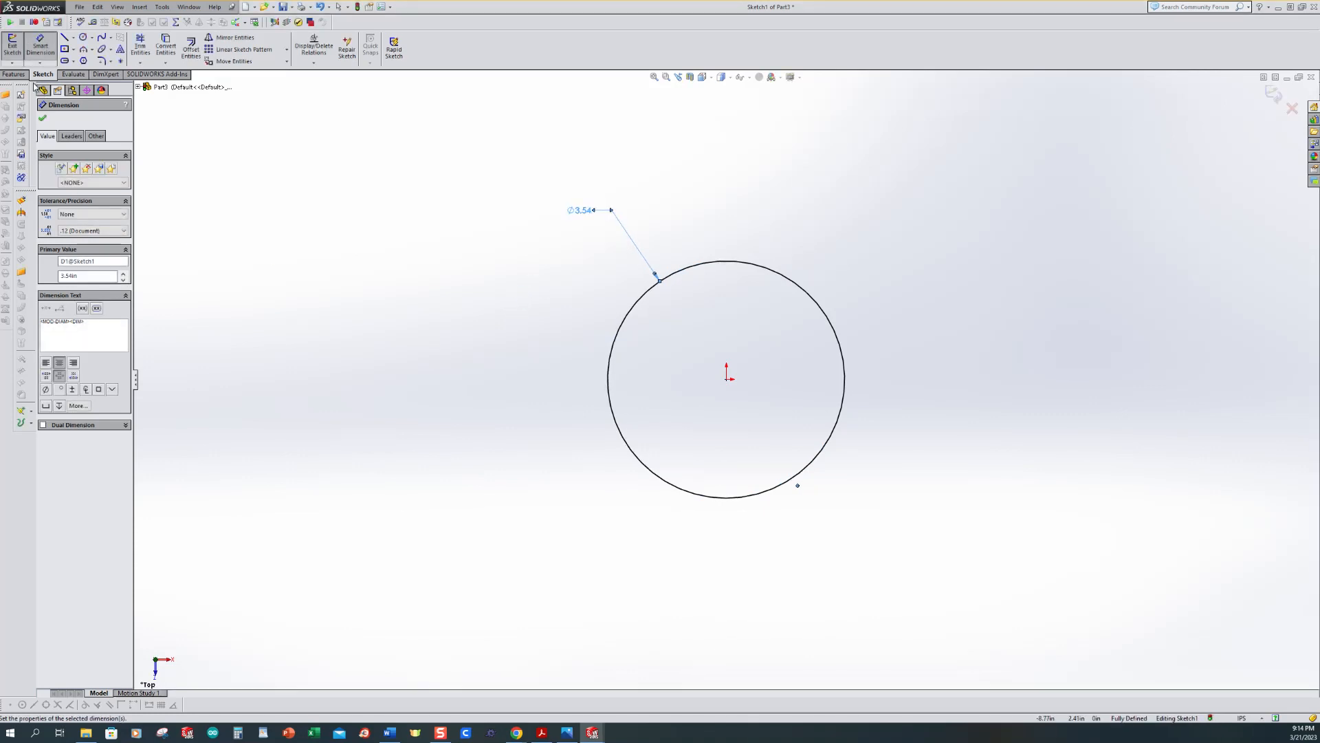
Extrude the circle with a blind depth of 0.5 in to form a solid disk.
{"action": "left_click", "coordinate": [14, 73]}
{"action": "left_click", "coordinate": [13, 47]}
{"action": "type", "text": ".5"}
{"action": "key", "text": "Return"}
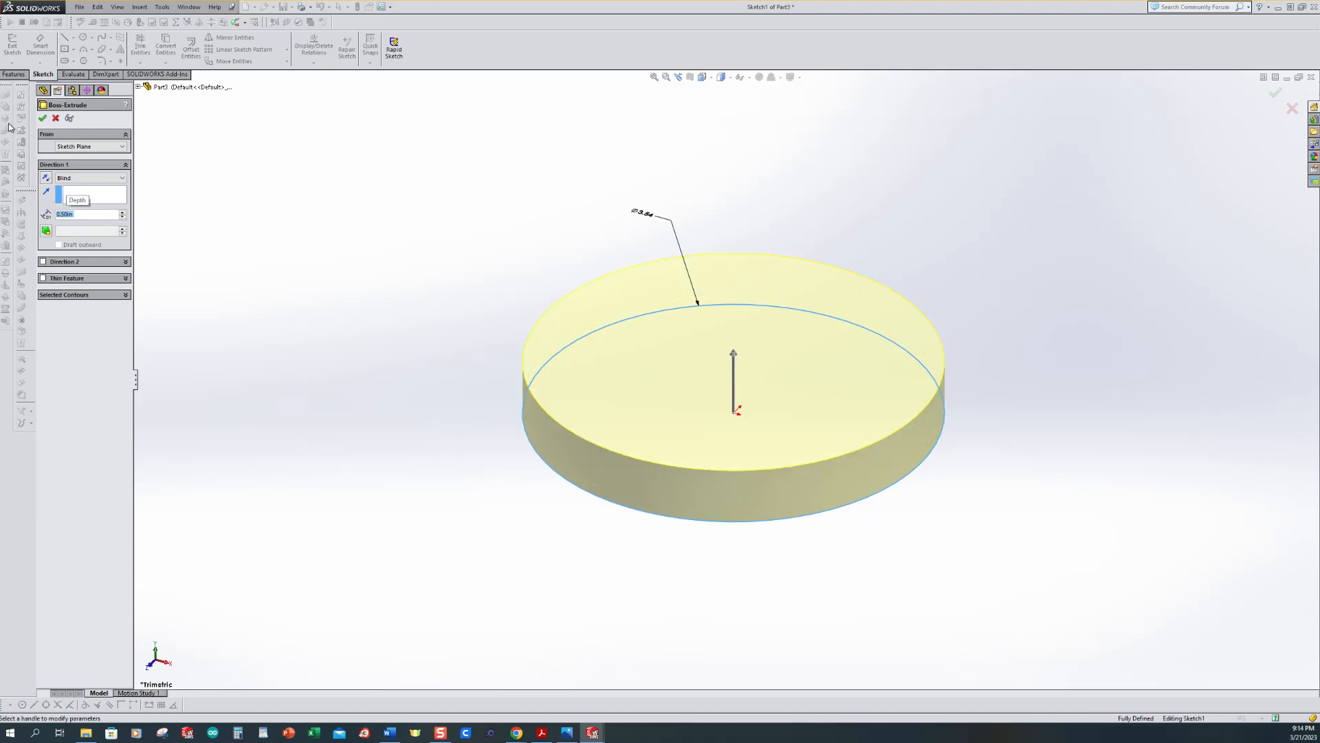
{"action": "left_click", "coordinate": [42, 119]}
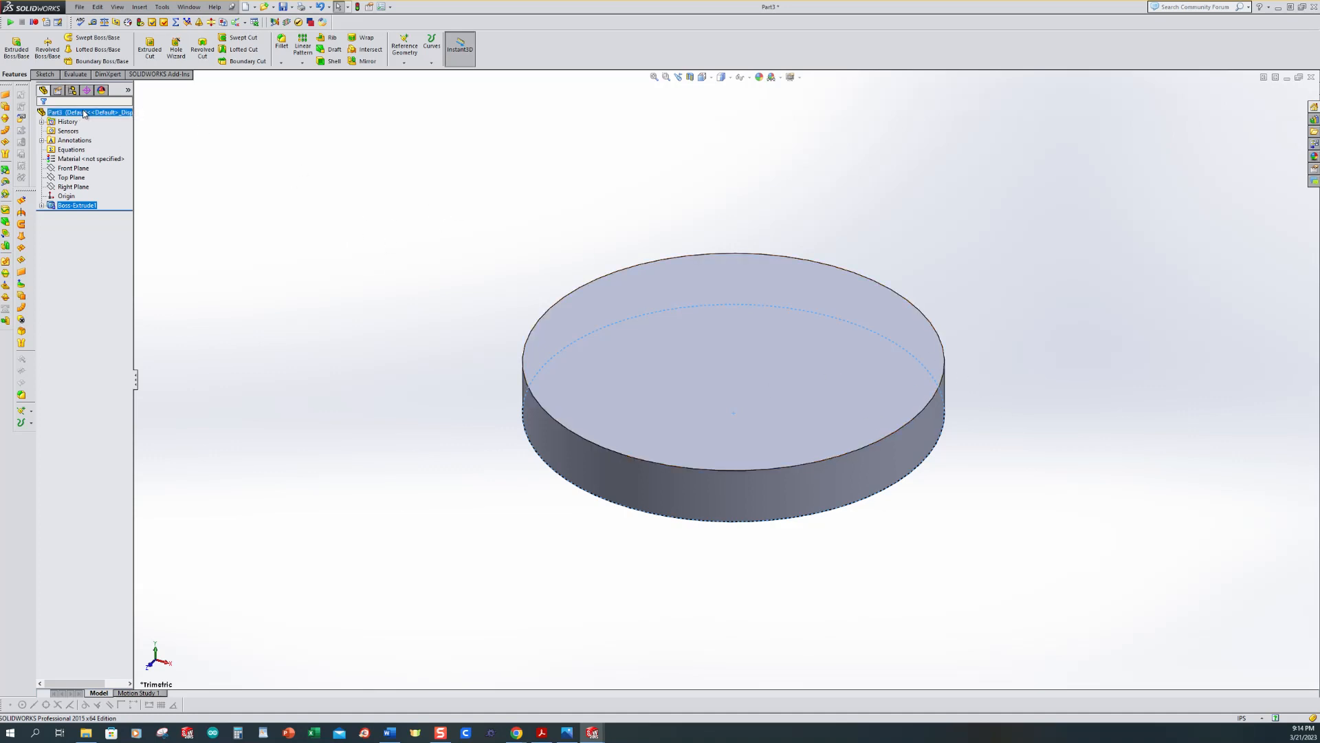
For an extruded cut on the disk's top face, sketch a three-point arc joining the outer ends of the two angled centerlines and bulging toward the origin.
{"action": "left_click", "coordinate": [149, 48]}
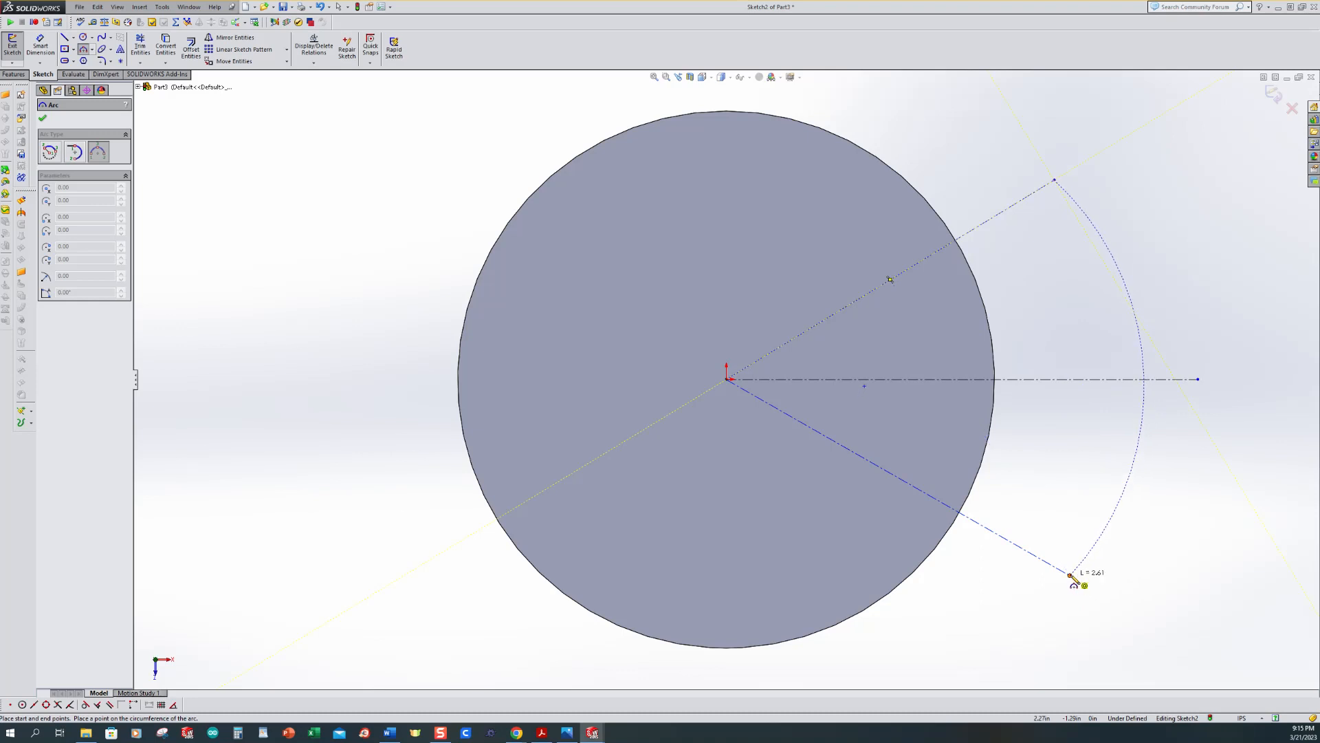
{"action": "left_click", "coordinate": [1072, 576]}
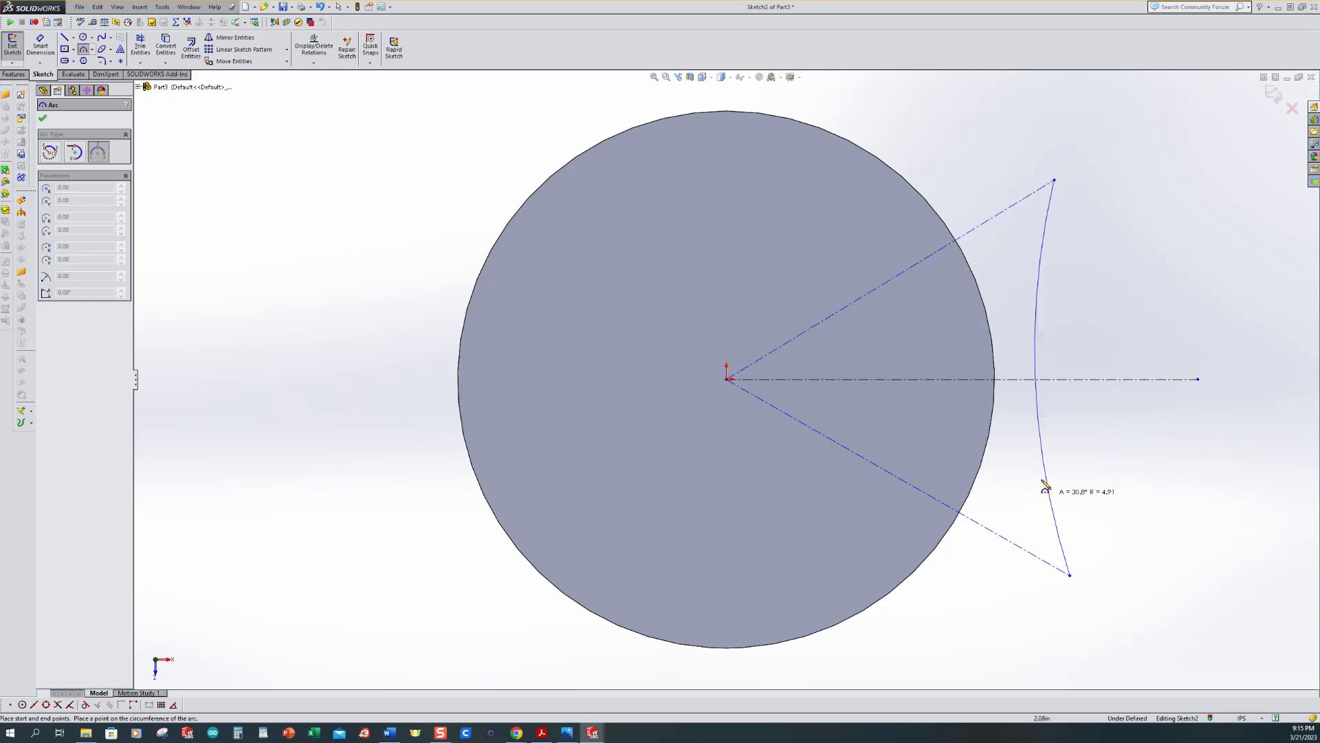
{"action": "left_click", "coordinate": [1001, 379]}
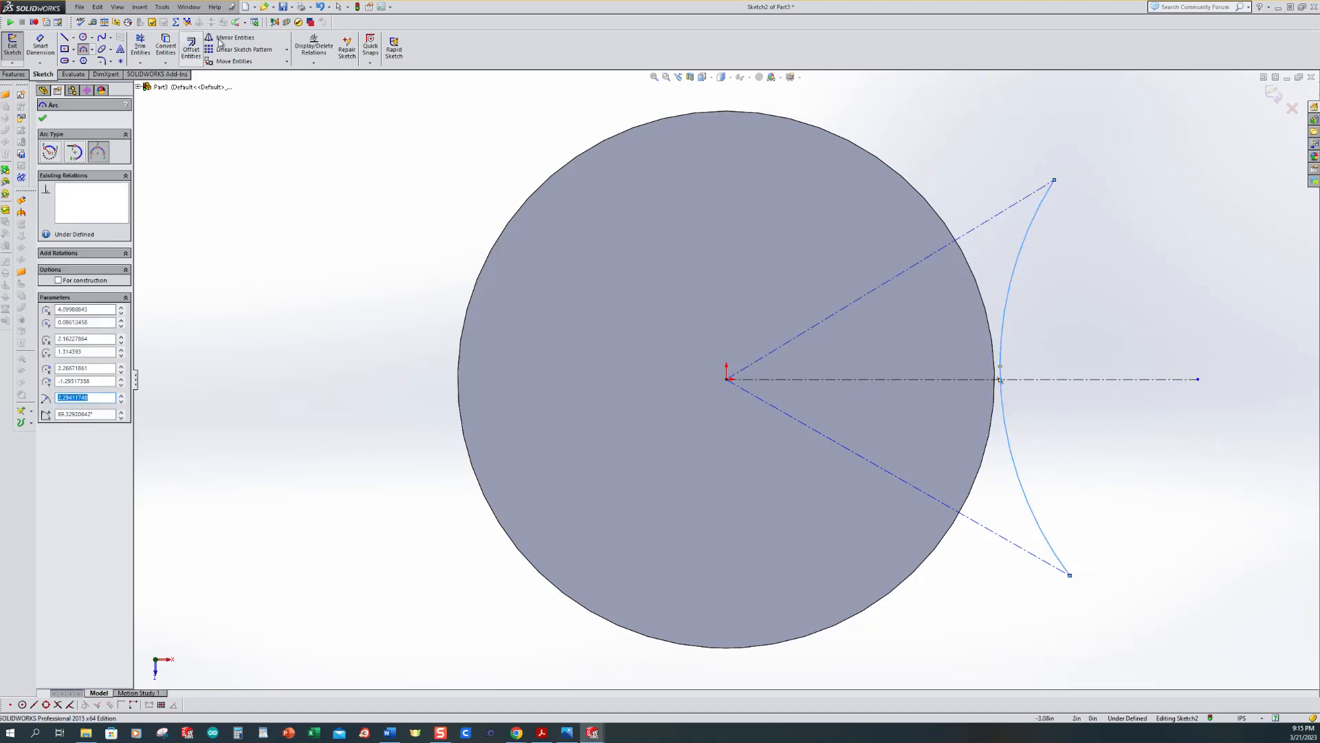
Add coincident relations that place both end points of the arc on the disk's circular edge.
{"action": "left_click", "coordinate": [314, 63]}
{"action": "left_click", "coordinate": [323, 82]}
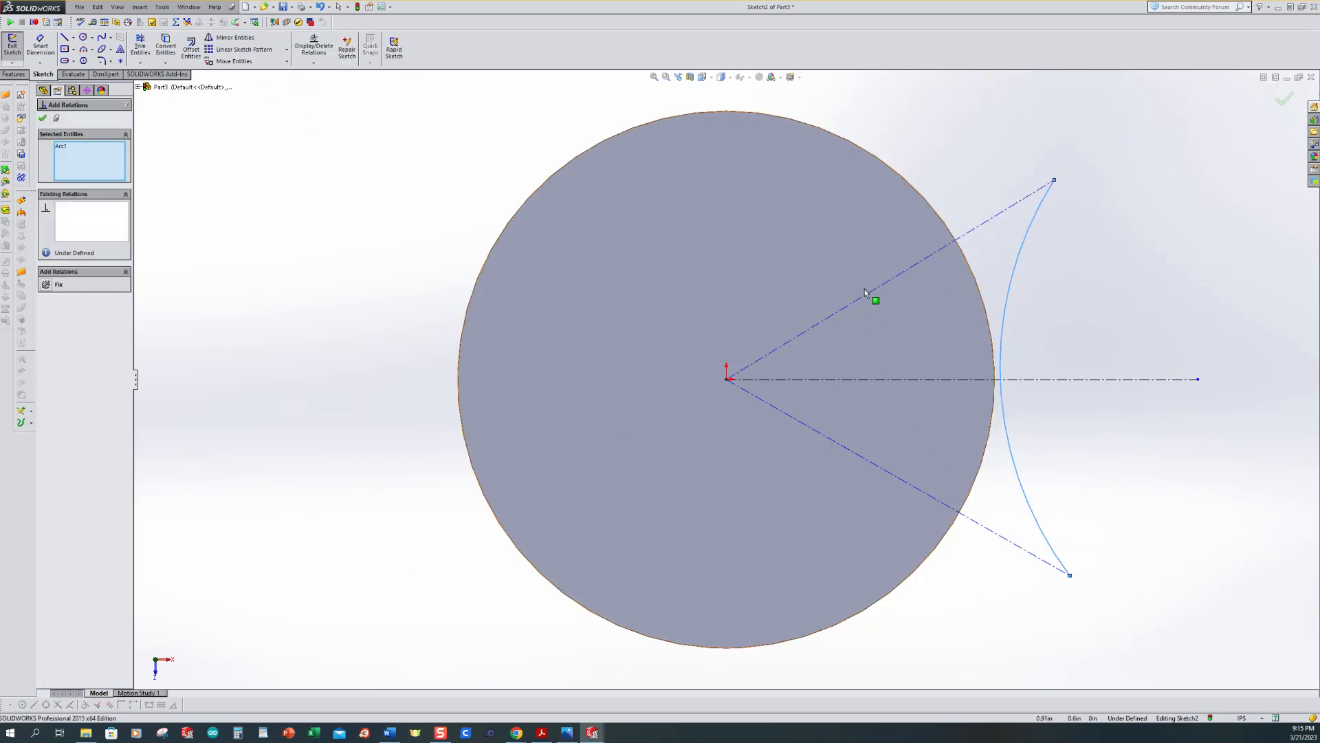
{"action": "right_click", "coordinate": [94, 165]}
{"action": "left_click", "coordinate": [131, 170]}
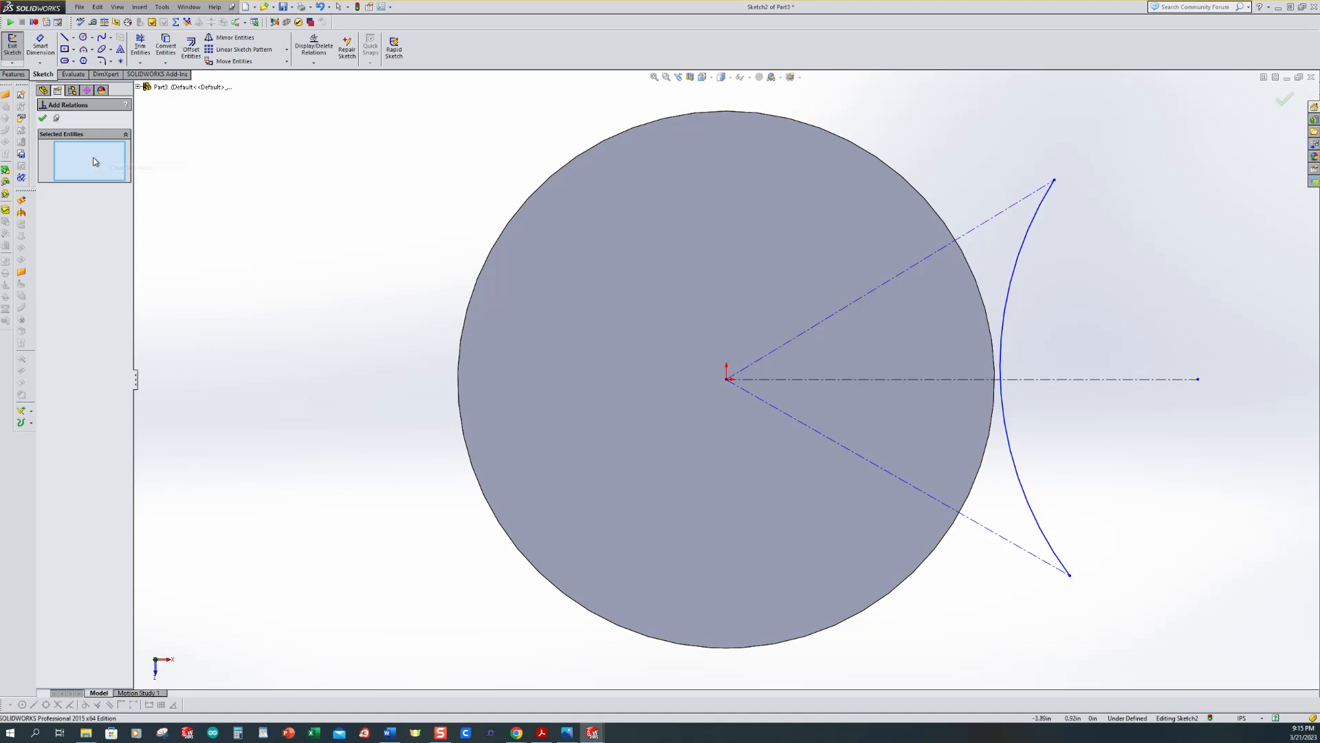
{"action": "left_click", "coordinate": [906, 271]}
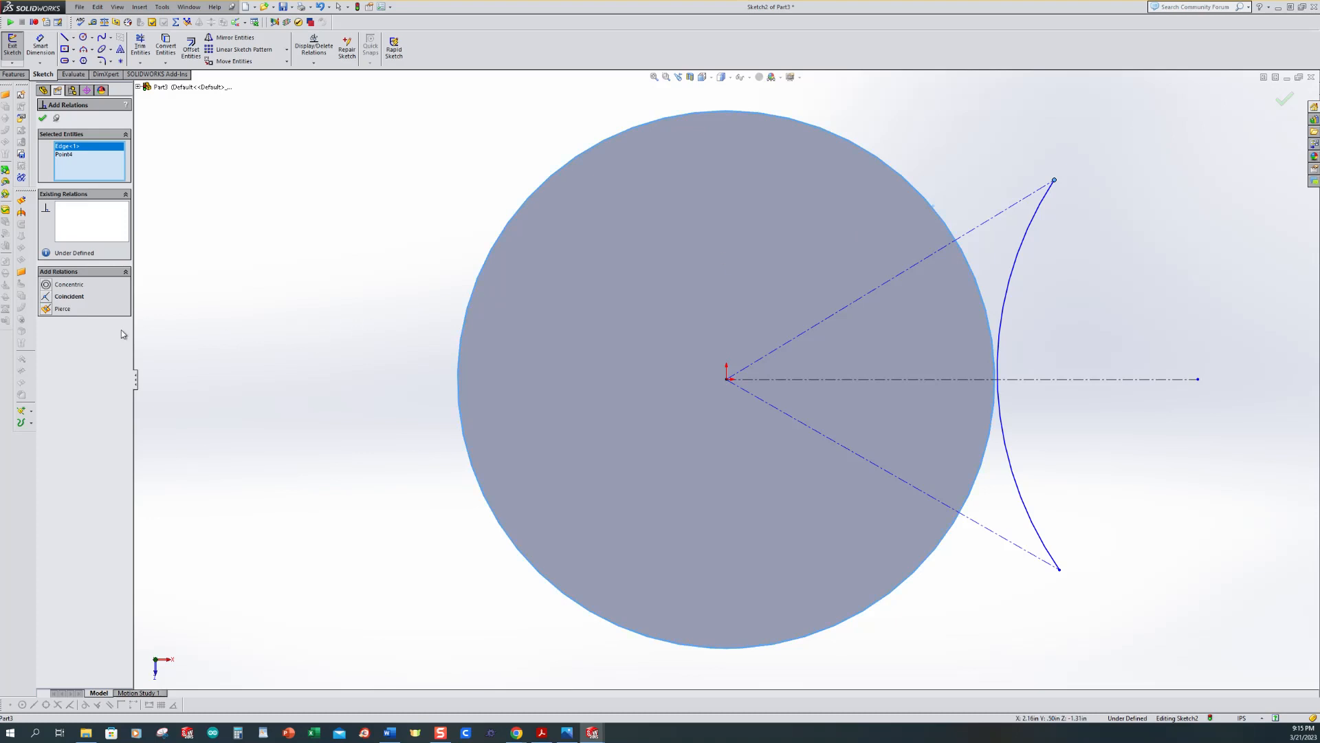
{"action": "left_click", "coordinate": [47, 298]}
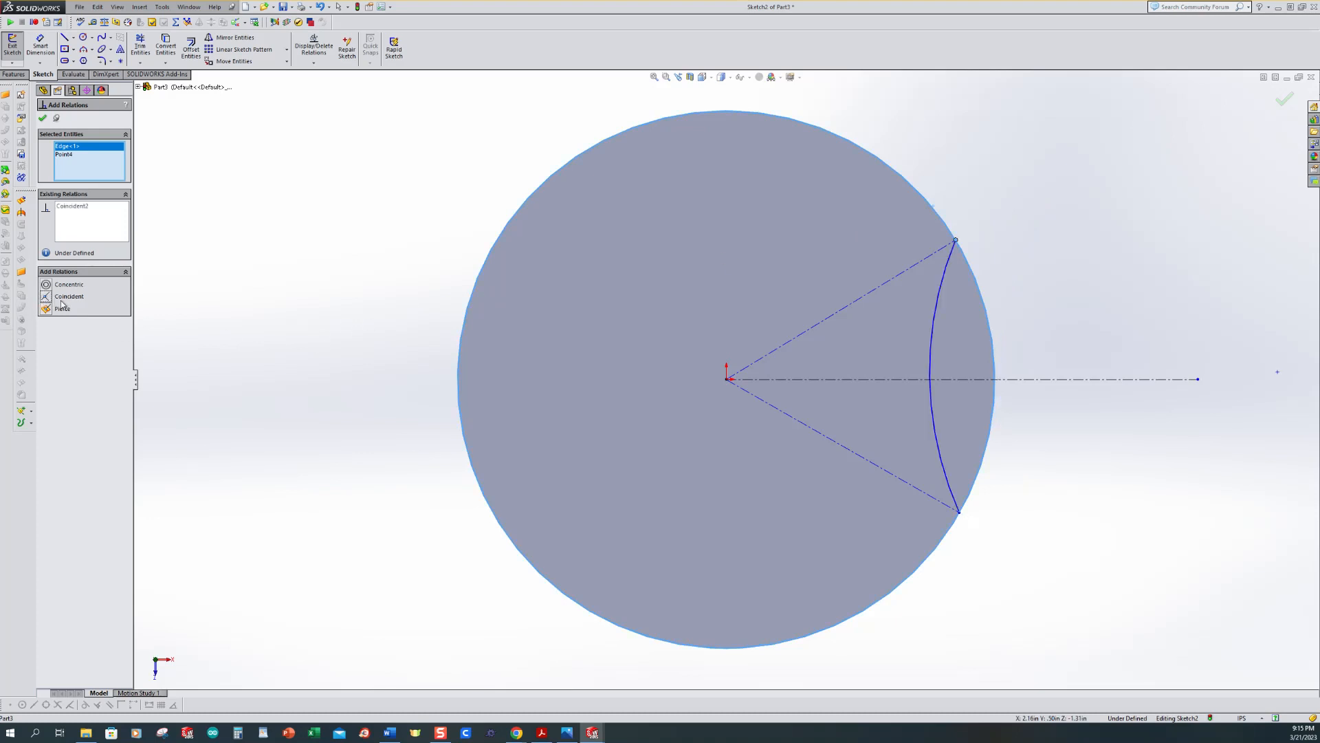
{"action": "left_click", "coordinate": [960, 513]}
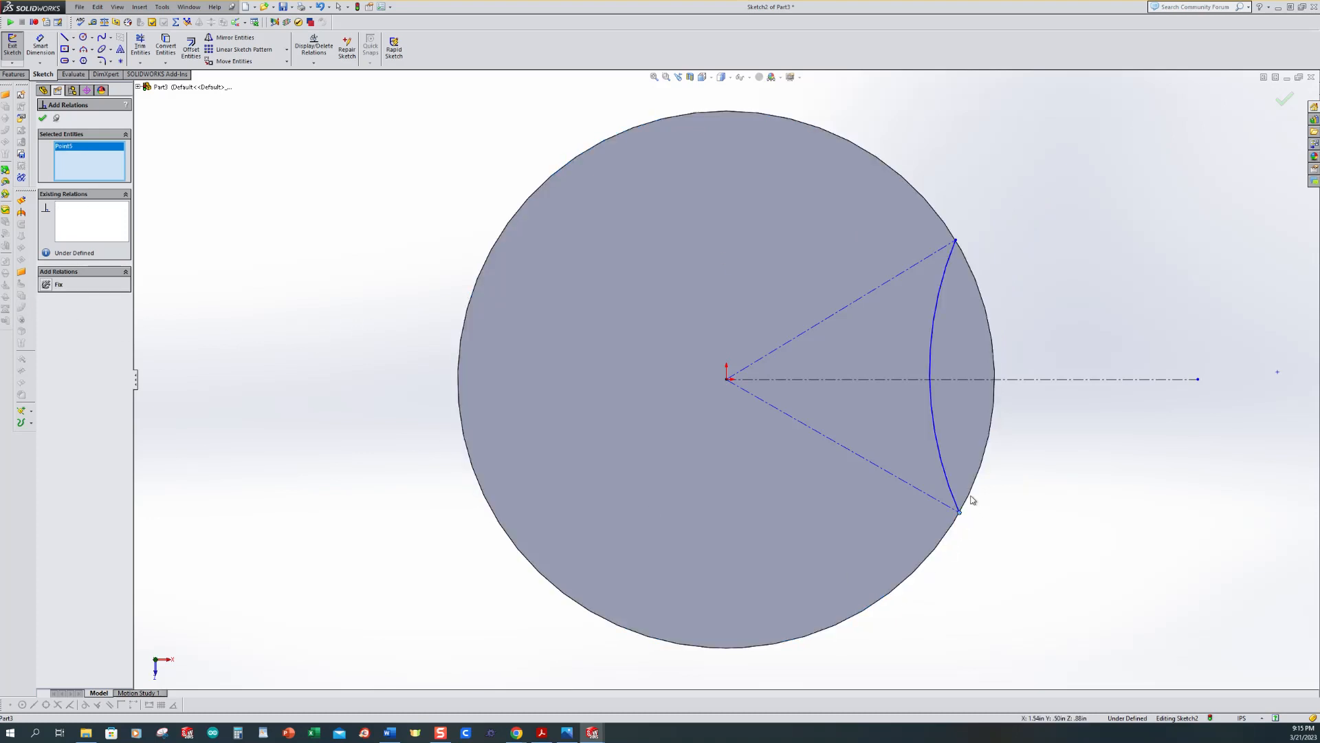
{"action": "left_click", "coordinate": [972, 500]}
{"action": "left_click", "coordinate": [47, 298]}
Dimension the angle between the angled centerlines to 76° and make the arc's end points symmetric about the horizontal centerline.
{"action": "left_click", "coordinate": [40, 46]}
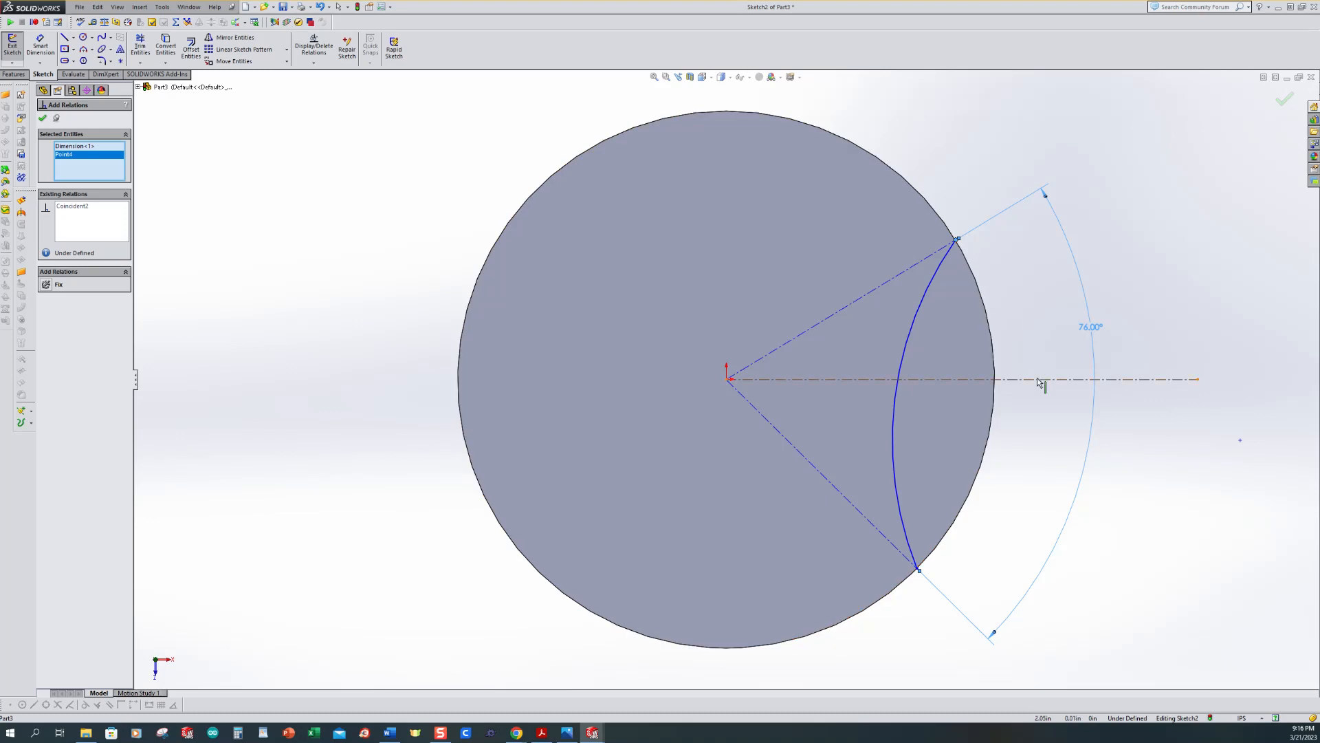
{"action": "left_click", "coordinate": [1040, 380]}
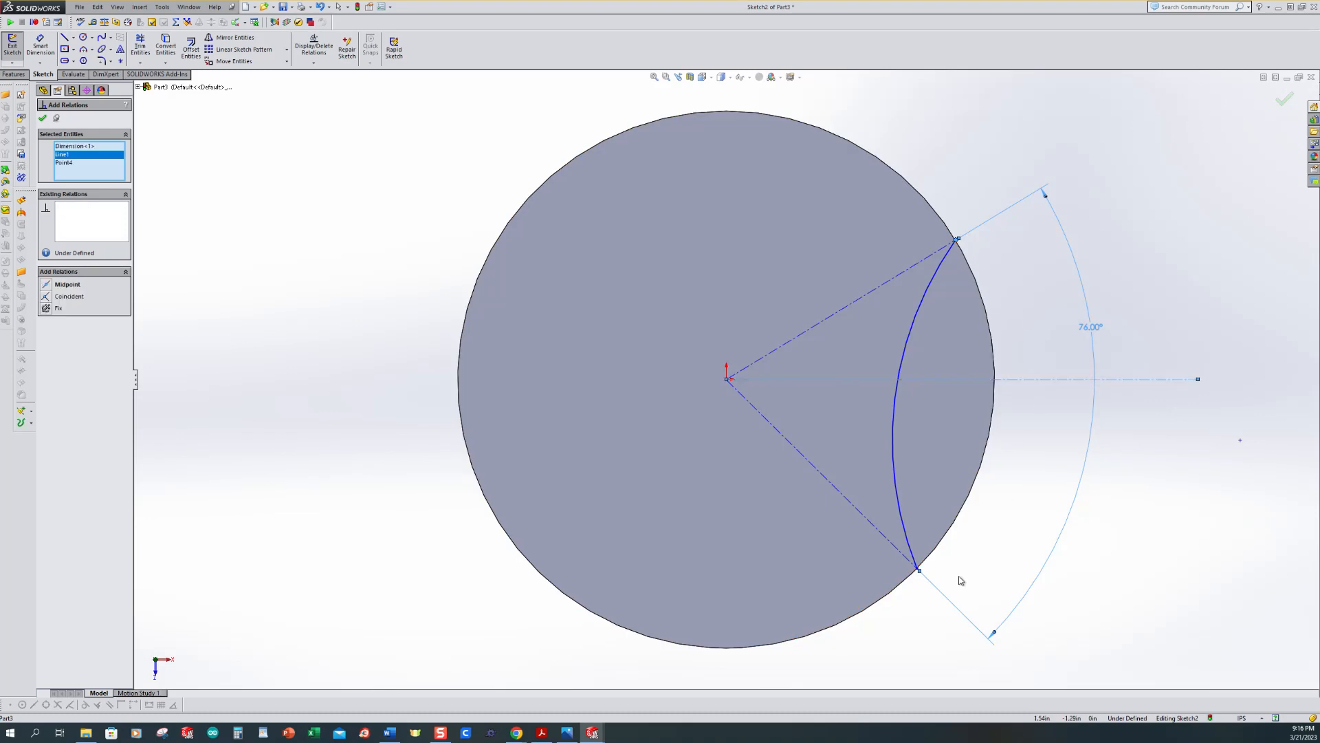
{"action": "left_click", "coordinate": [918, 570]}
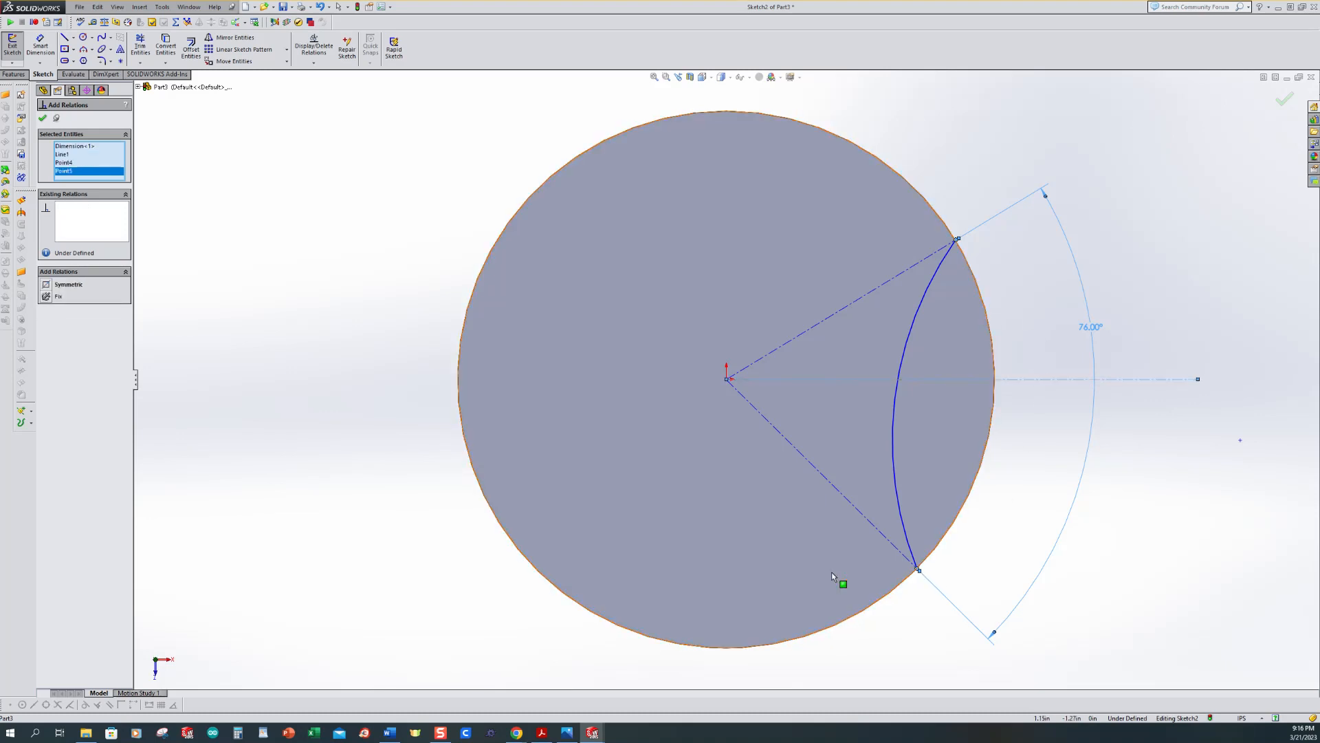
{"action": "left_click", "coordinate": [48, 284]}
Dimension the radius of the arc to 1.383 in.
{"action": "key", "text": "d"}
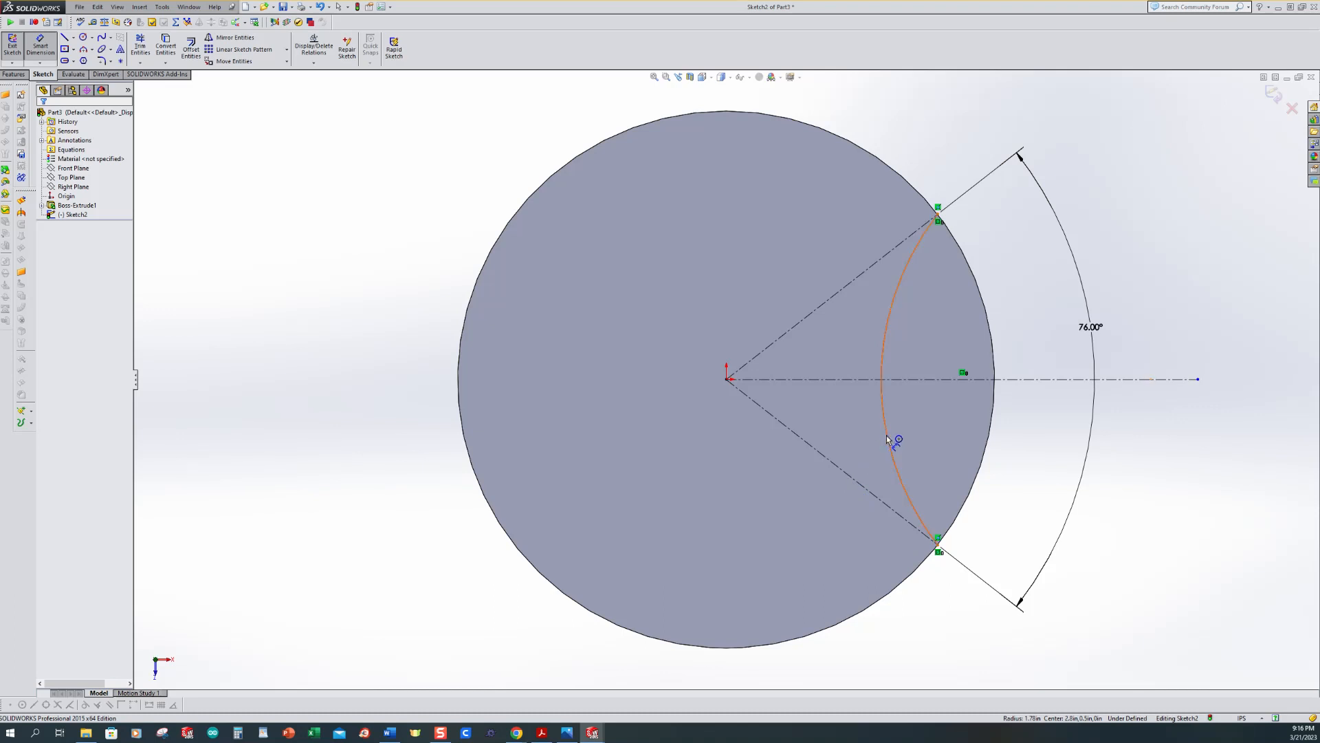
{"action": "left_click", "coordinate": [889, 439]}
{"action": "left_click", "coordinate": [1026, 301]}
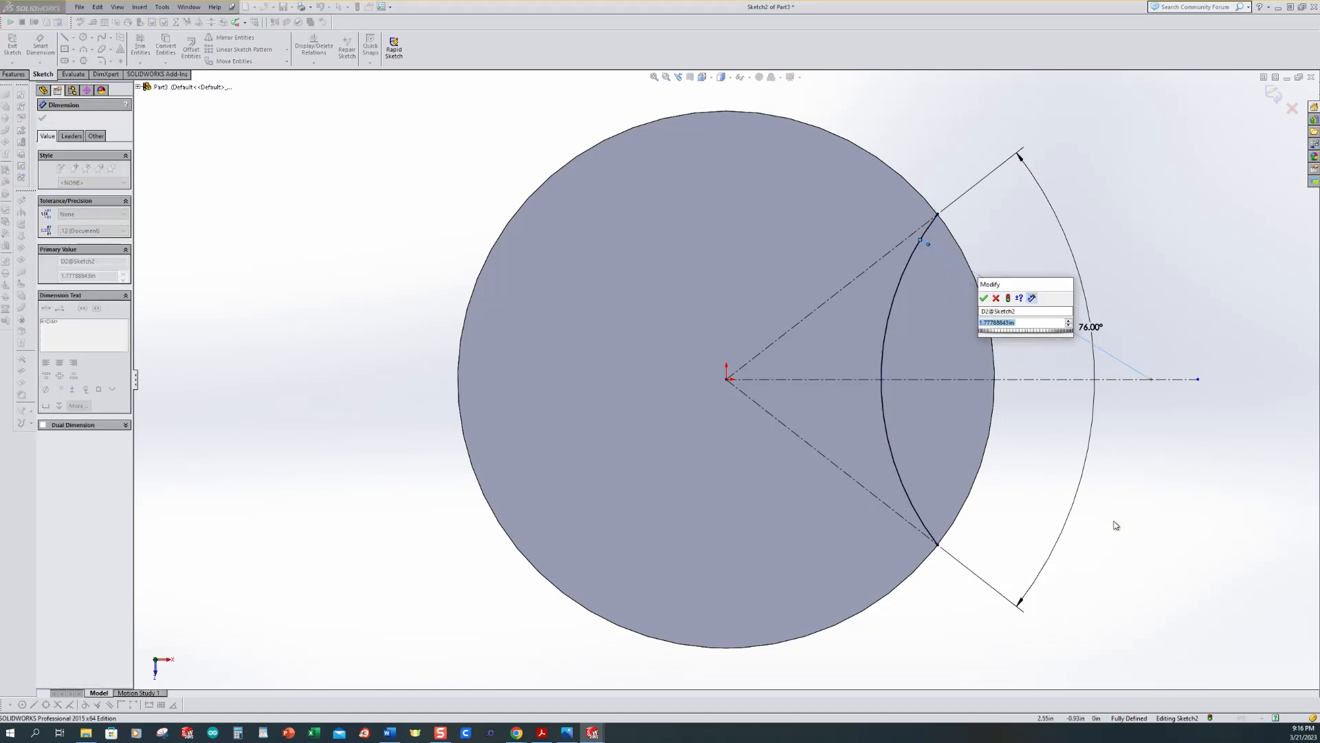
{"action": "type", "text": "1.383"}
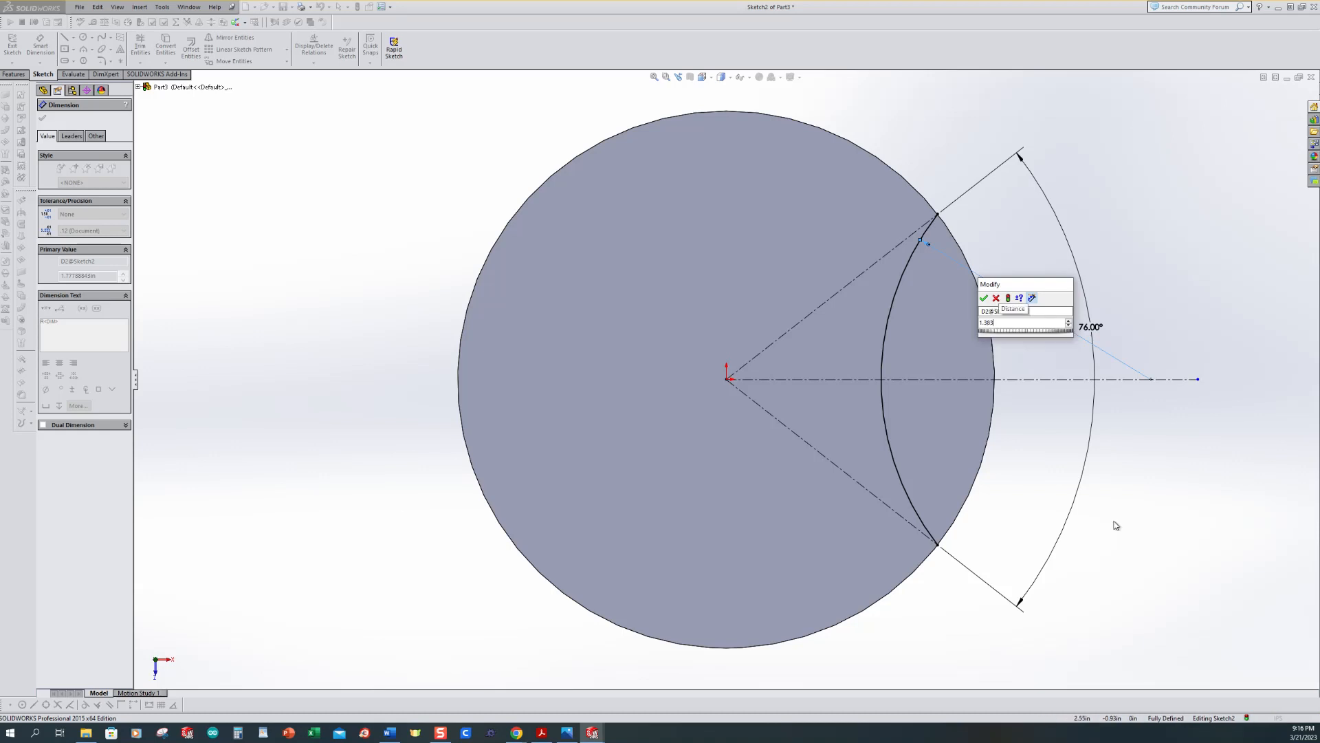
{"action": "key", "text": "Return"}
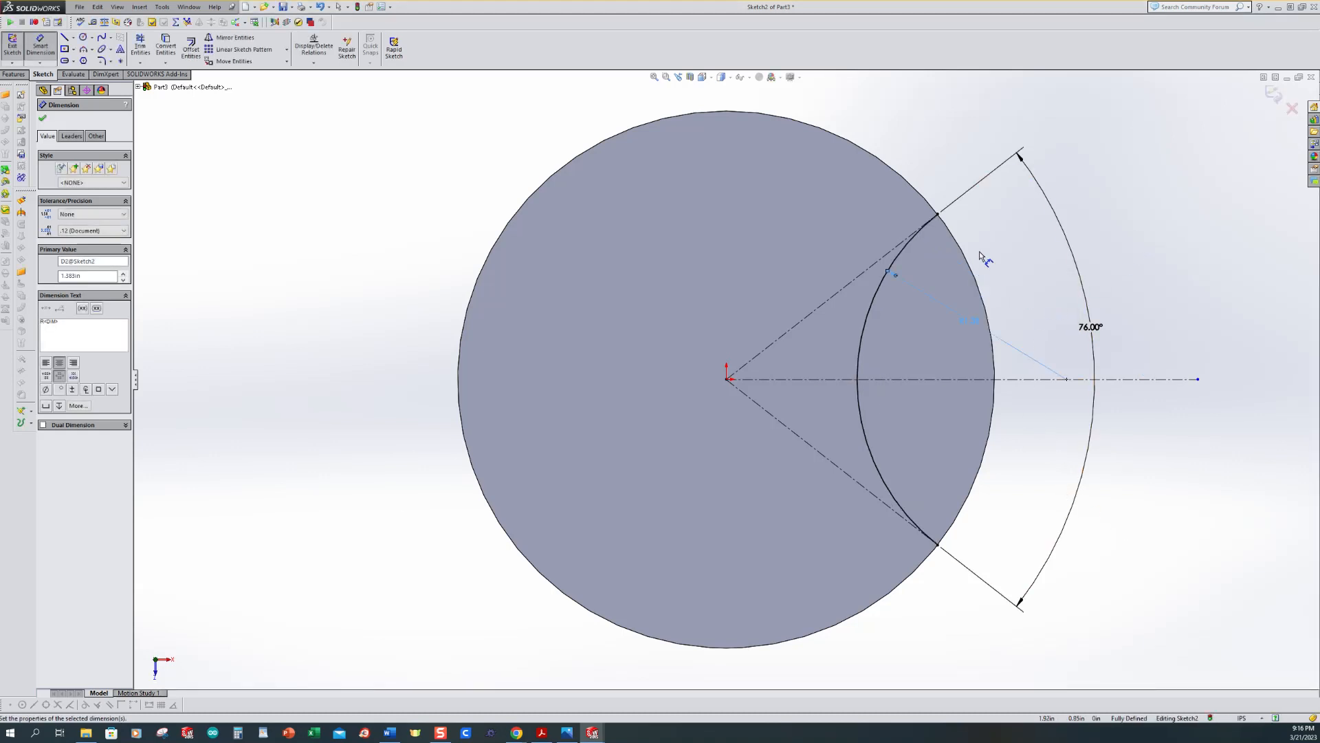
Cut the region outside the arc from the disk using Through All in both directions, and inspect the part in isometric view.
{"action": "left_click", "coordinate": [13, 49]}
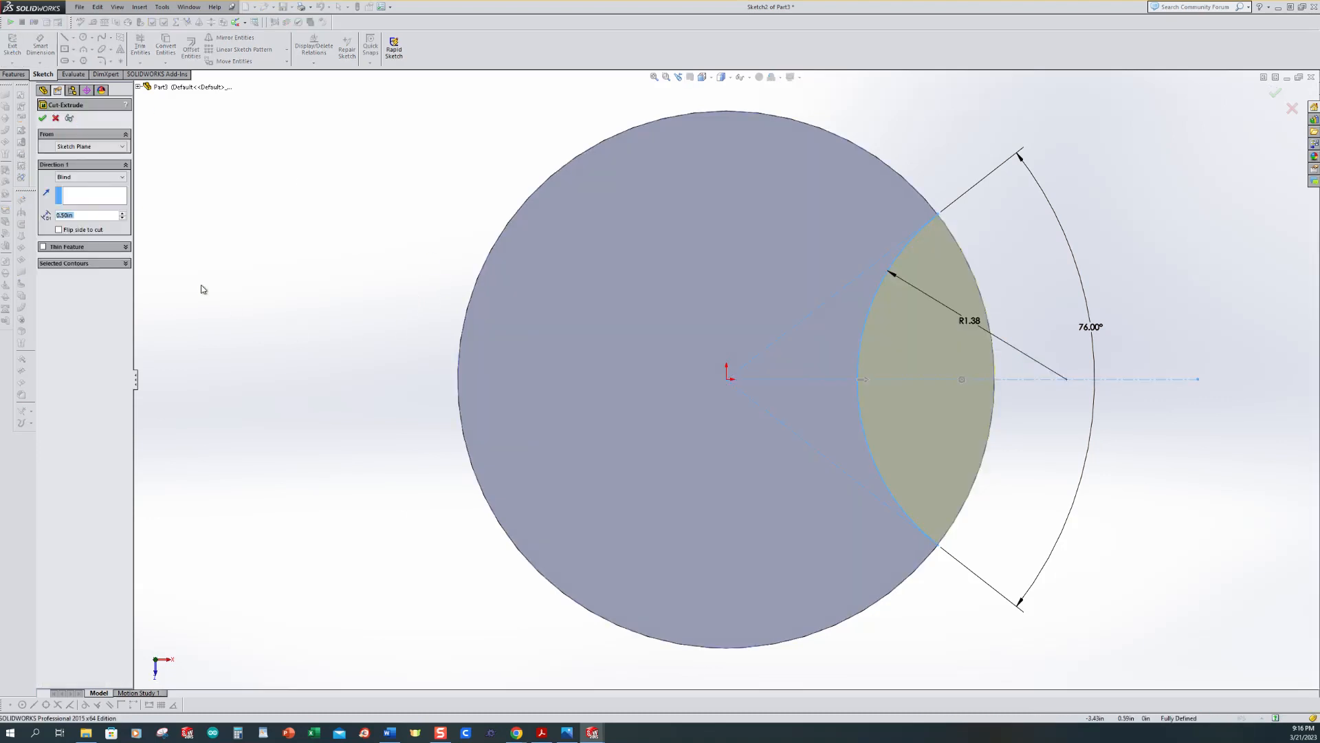
{"action": "left_click", "coordinate": [107, 177]}
{"action": "left_click", "coordinate": [94, 194]}
{"action": "left_click", "coordinate": [44, 118]}
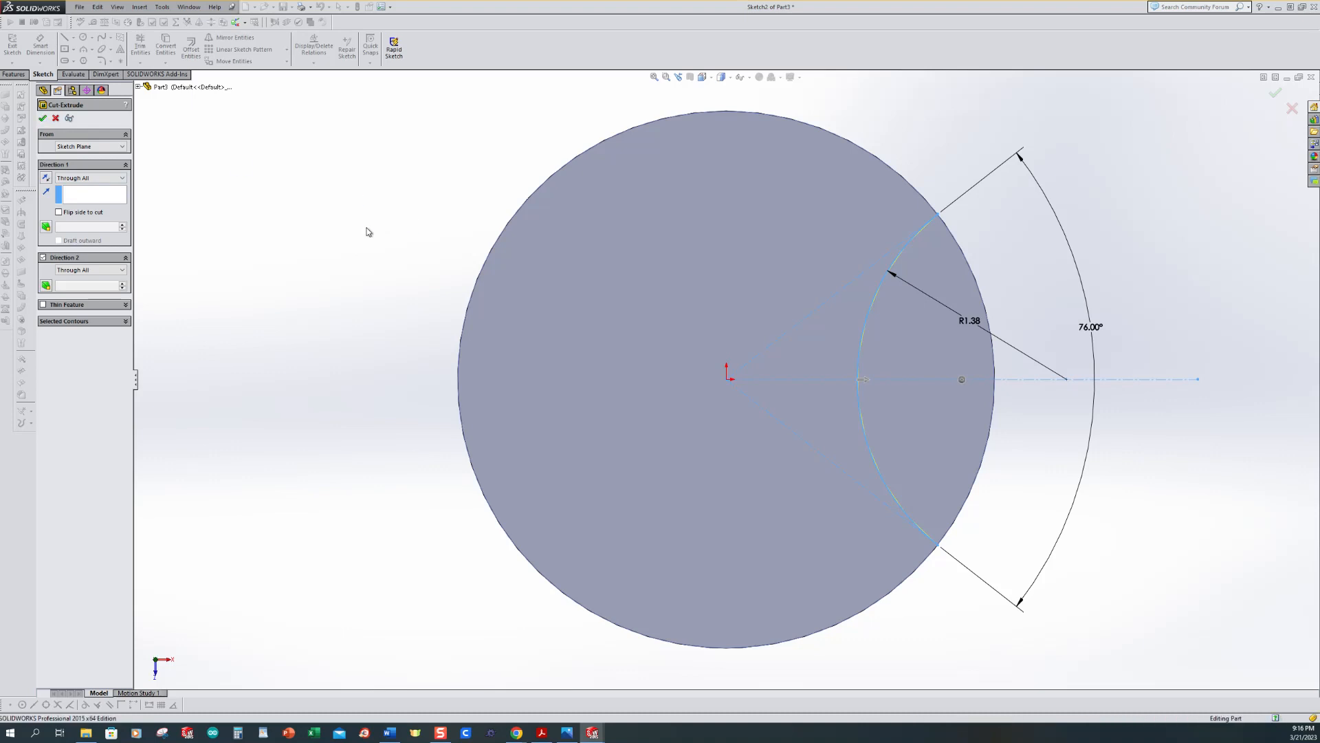
{"action": "mouse_move", "coordinate": [1038, 423]}
{"action": "middle_mouse_down"}
{"action": "mouse_move", "coordinate": [955, 465]}
{"action": "mouse_move", "coordinate": [1044, 421]}
{"action": "middle_mouse_up"}
{"action": "middle_click_drag", "start_coordinate": [923, 473], "coordinate": [909, 494]}
{"action": "key", "text": "ctrl+7"}
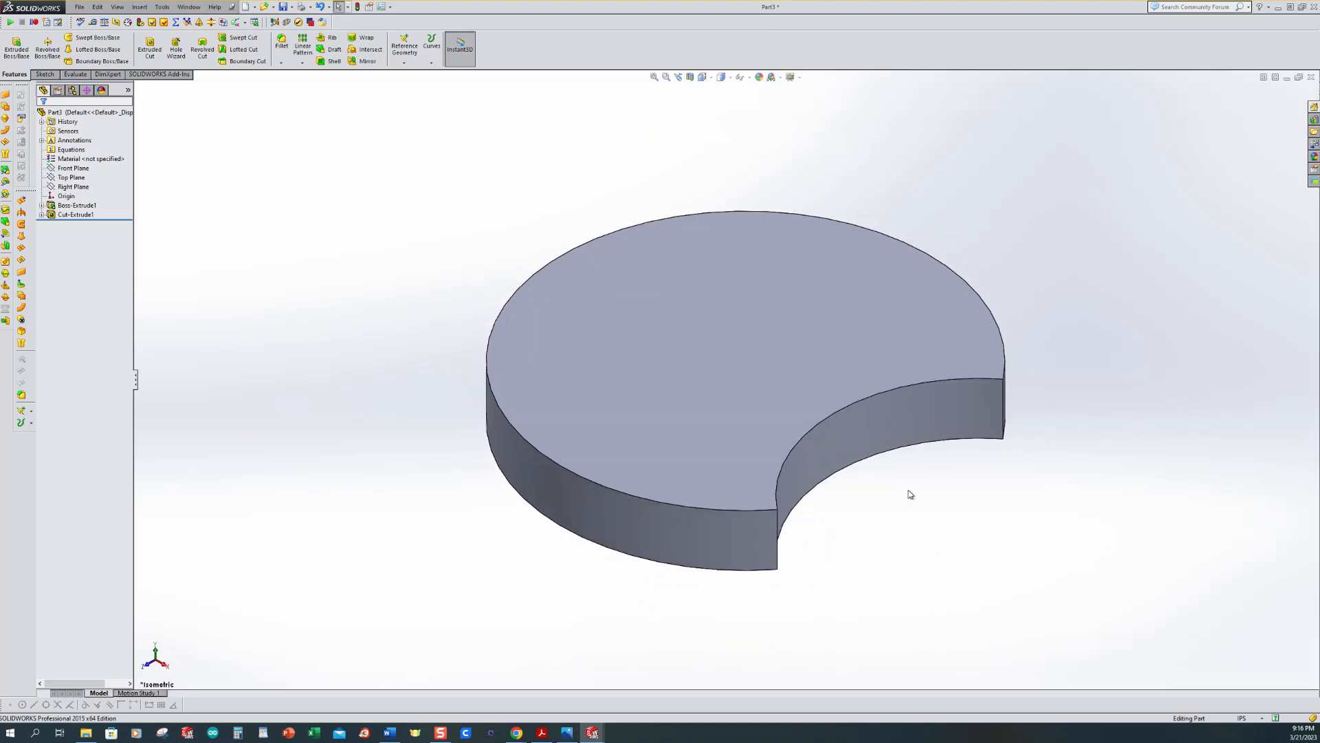
For a new extruded boss on the disk's underside, sketch a circle of about 2.4 in radius centered on the origin.
{"action": "left_click", "coordinate": [16, 47]}
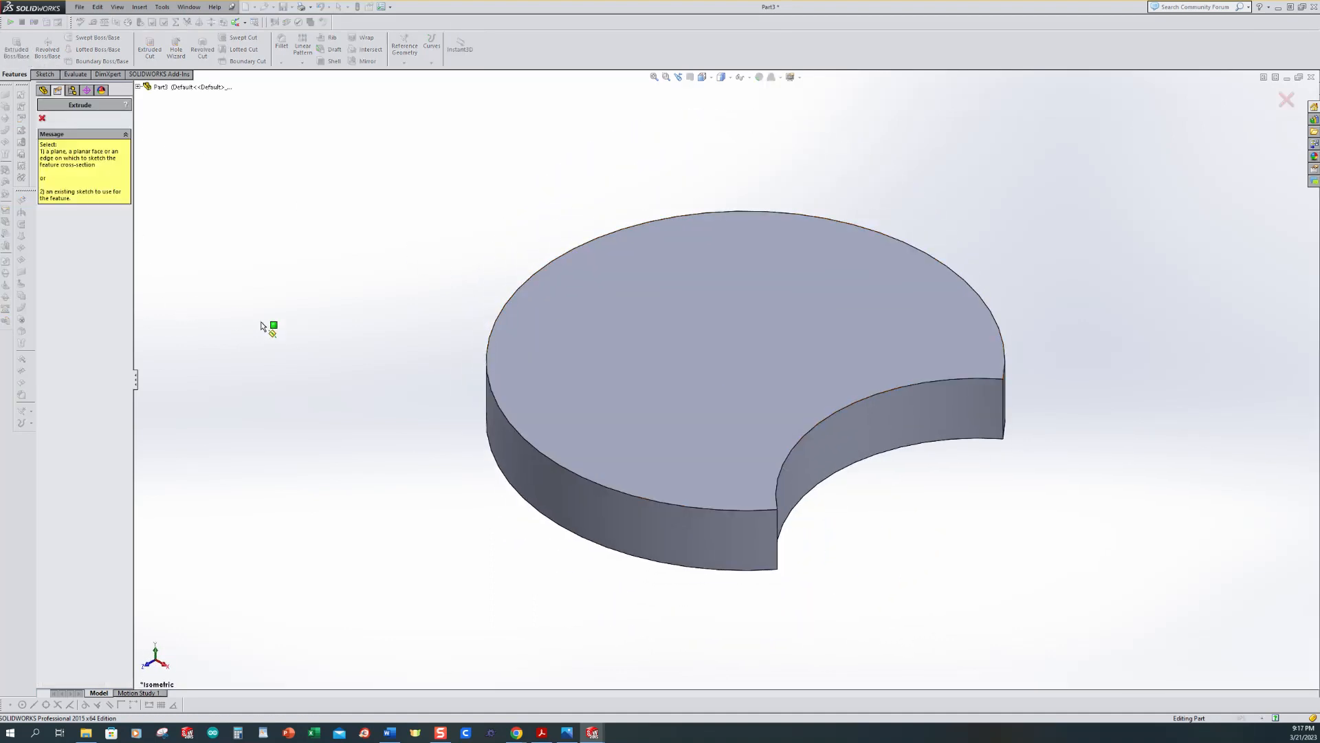
{"action": "middle_click_drag", "start_coordinate": [334, 397], "coordinate": [676, 432]}
{"action": "left_click", "coordinate": [676, 434]}
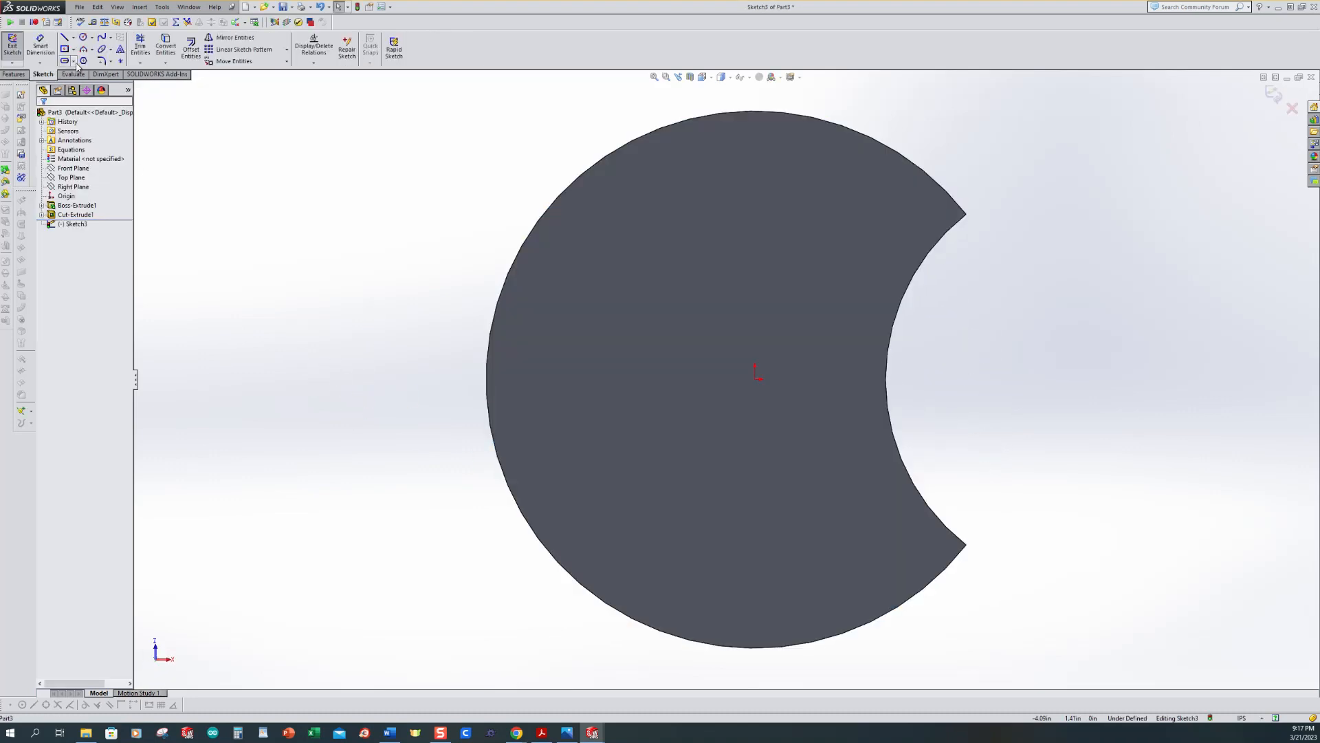
{"action": "left_click", "coordinate": [82, 37]}
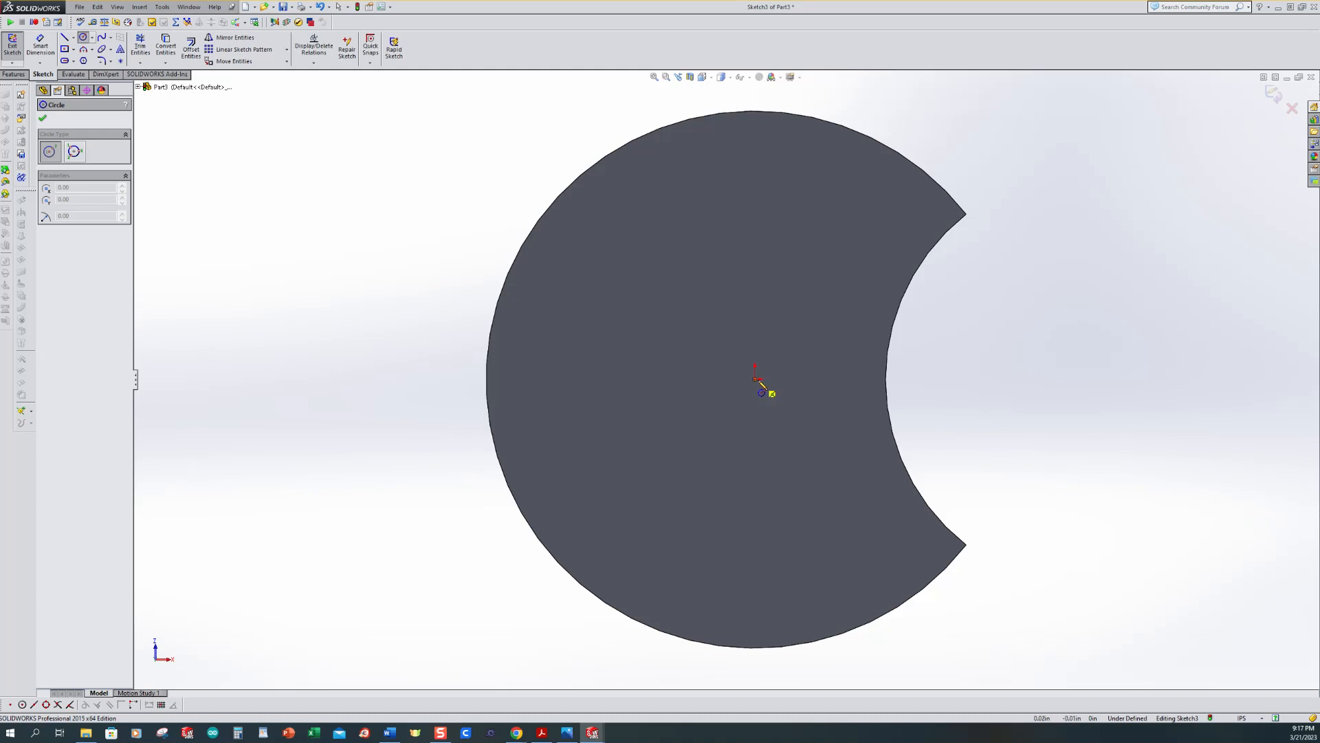
{"action": "left_click", "coordinate": [755, 379]}
{"action": "left_click", "coordinate": [403, 296]}
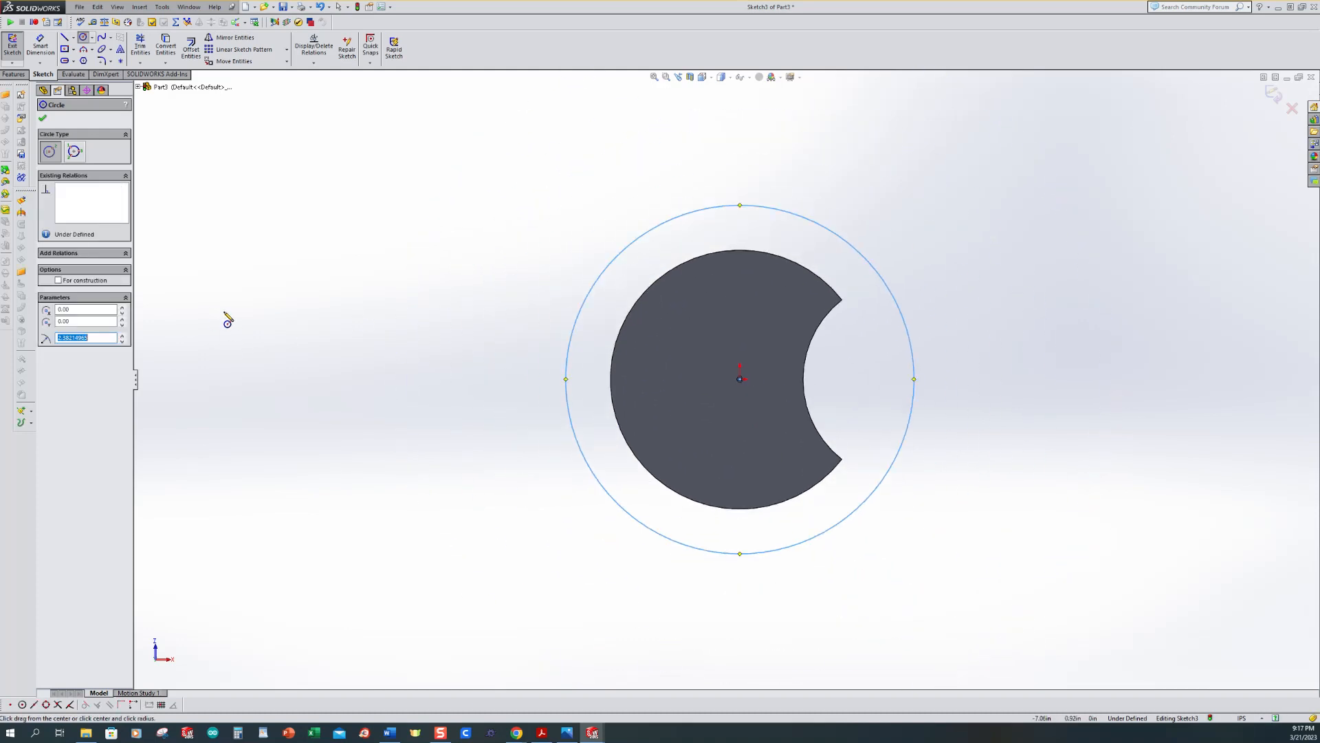
Dimension the new circle's diameter to 6 in and finish the sketch for the extrusion.
{"action": "left_click", "coordinate": [45, 47]}
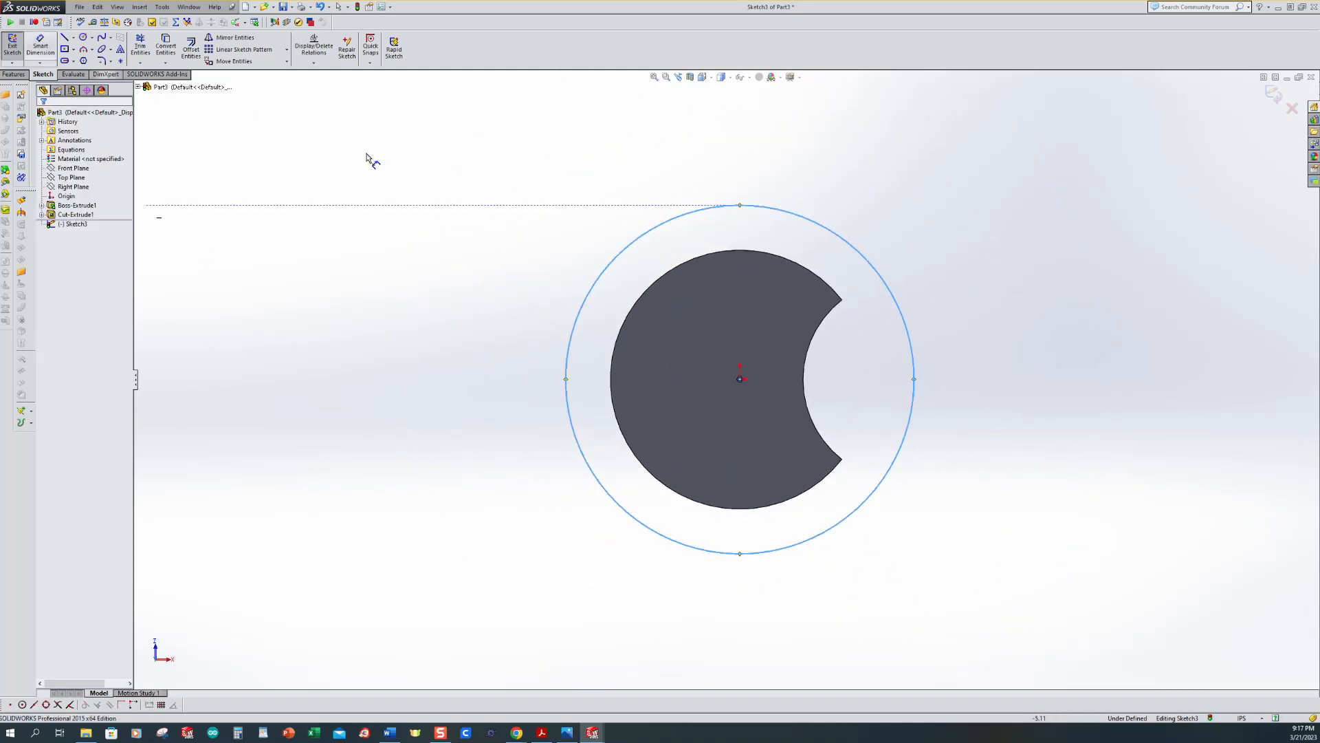
{"action": "left_click", "coordinate": [593, 285]}
{"action": "left_click", "coordinate": [515, 245]}
{"action": "type", "text": "6.00in"}
{"action": "key", "text": "Return"}
{"action": "middle_click_drag", "start_coordinate": [509, 261], "coordinate": [482, 592]}
{"action": "left_click", "coordinate": [12, 48]}
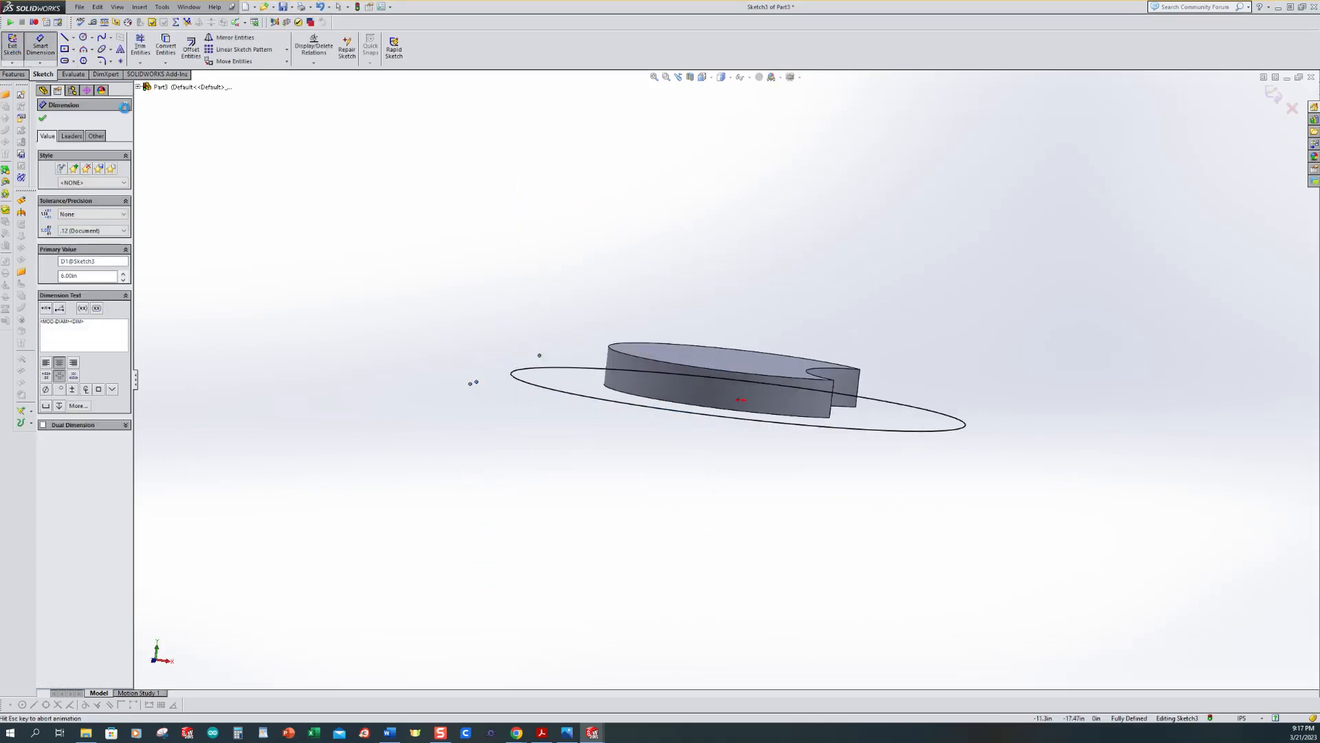
Extrude the 6 in circle 0.50 in downward below the crescent hub, merging it with the existing body.
{"action": "middle_click_drag", "start_coordinate": [538, 281], "coordinate": [447, 476]}
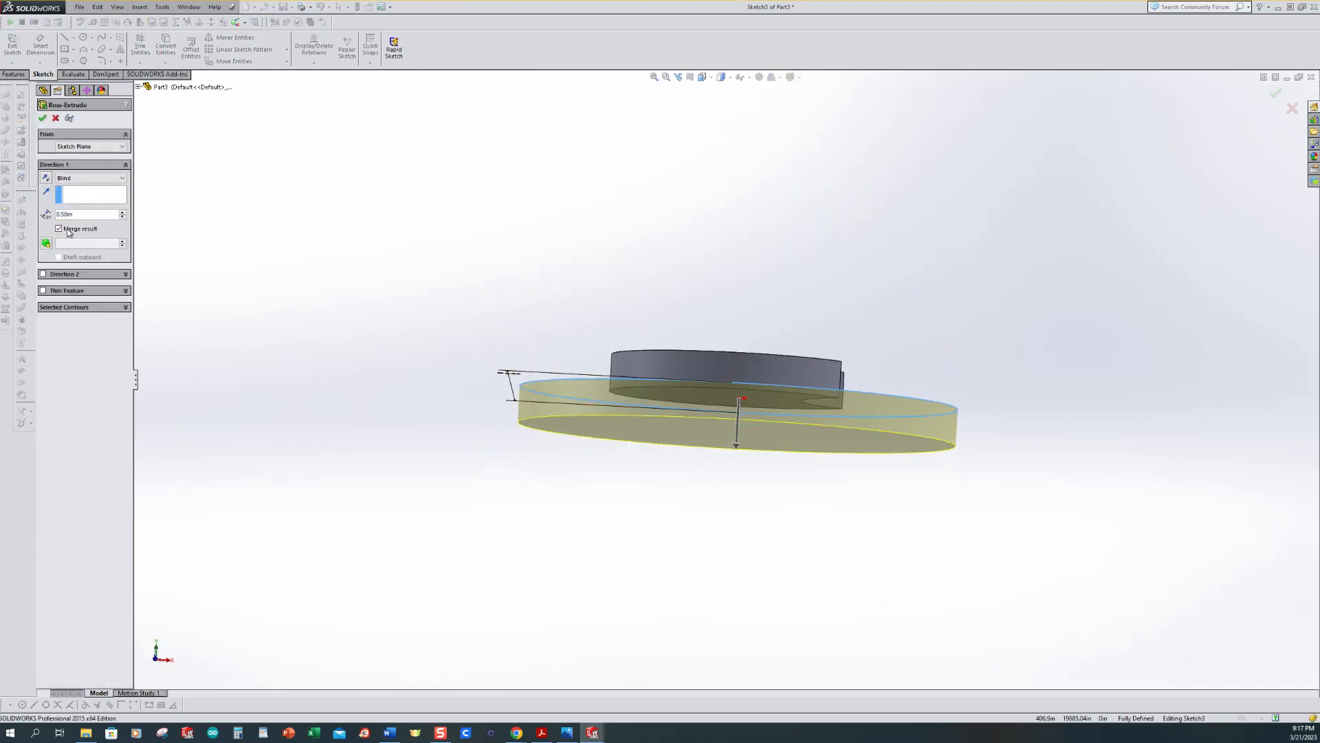
{"action": "left_click", "coordinate": [43, 119]}
{"action": "middle_click_drag", "start_coordinate": [453, 305], "coordinate": [307, 324]}
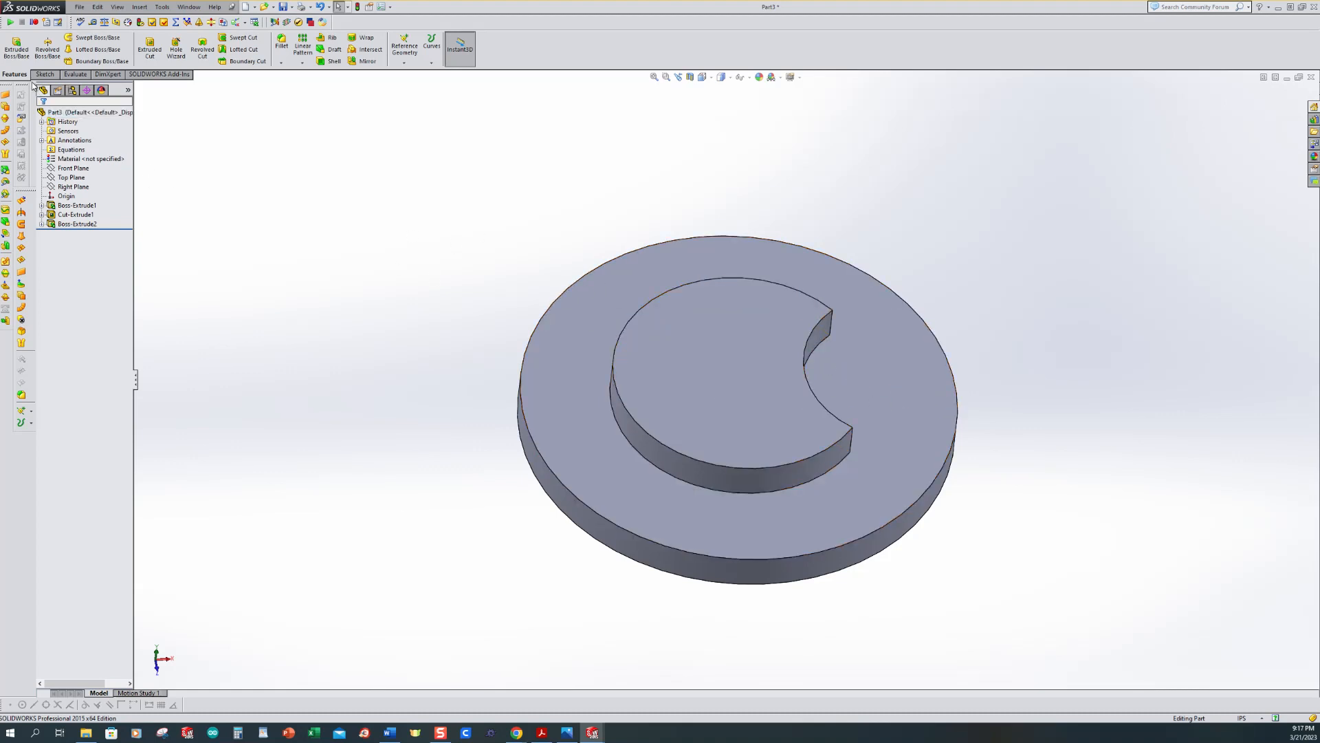
For an extruded cut on the large disk's upper face, sketch a circle about 0.66 in in diameter facing the crescent recess, about 2.26 in from the origin.
{"action": "left_click", "coordinate": [151, 49]}
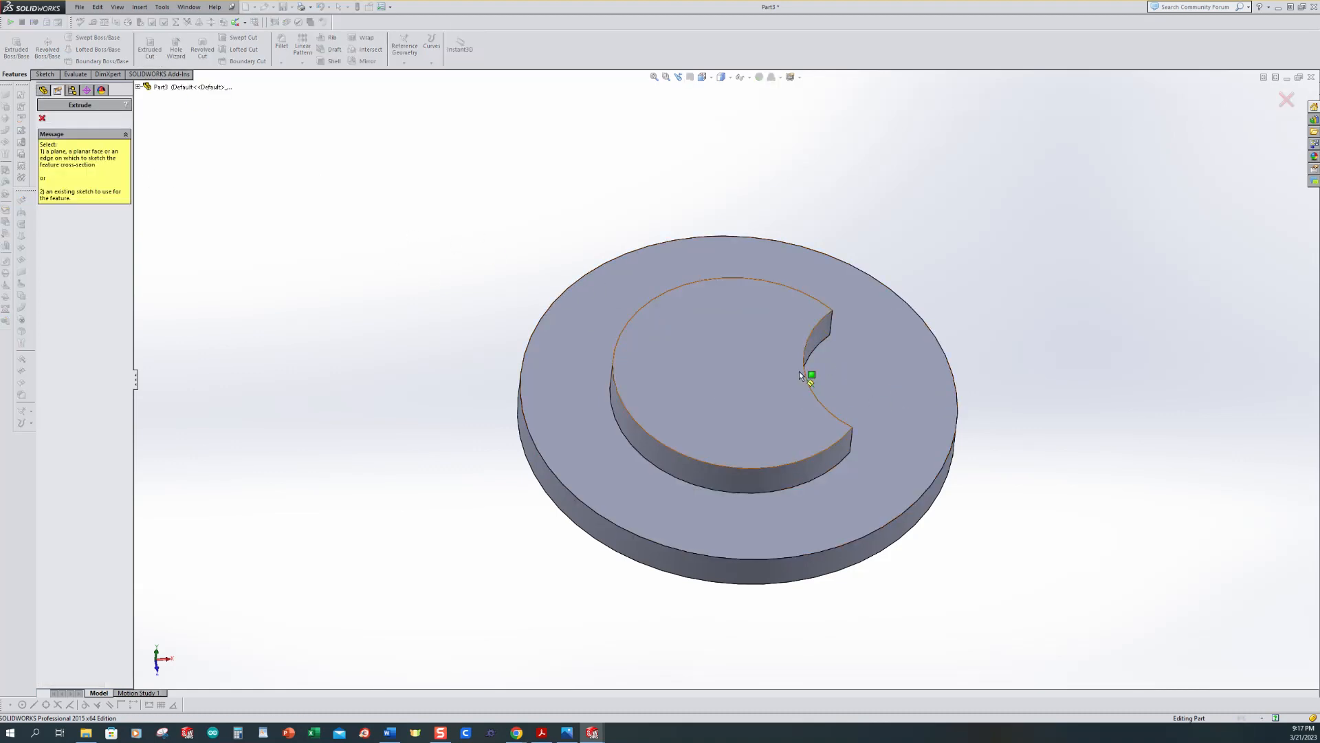
{"action": "left_click", "coordinate": [895, 384]}
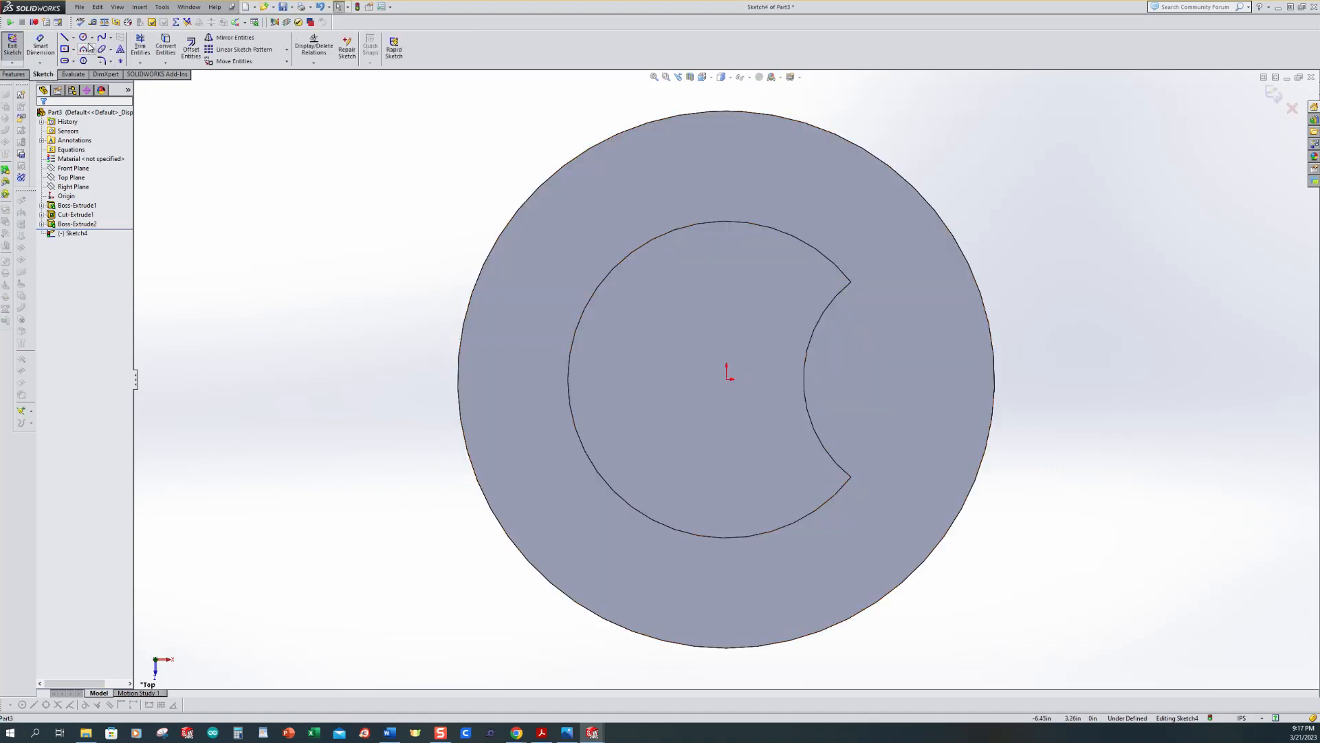
{"action": "left_click", "coordinate": [84, 38]}
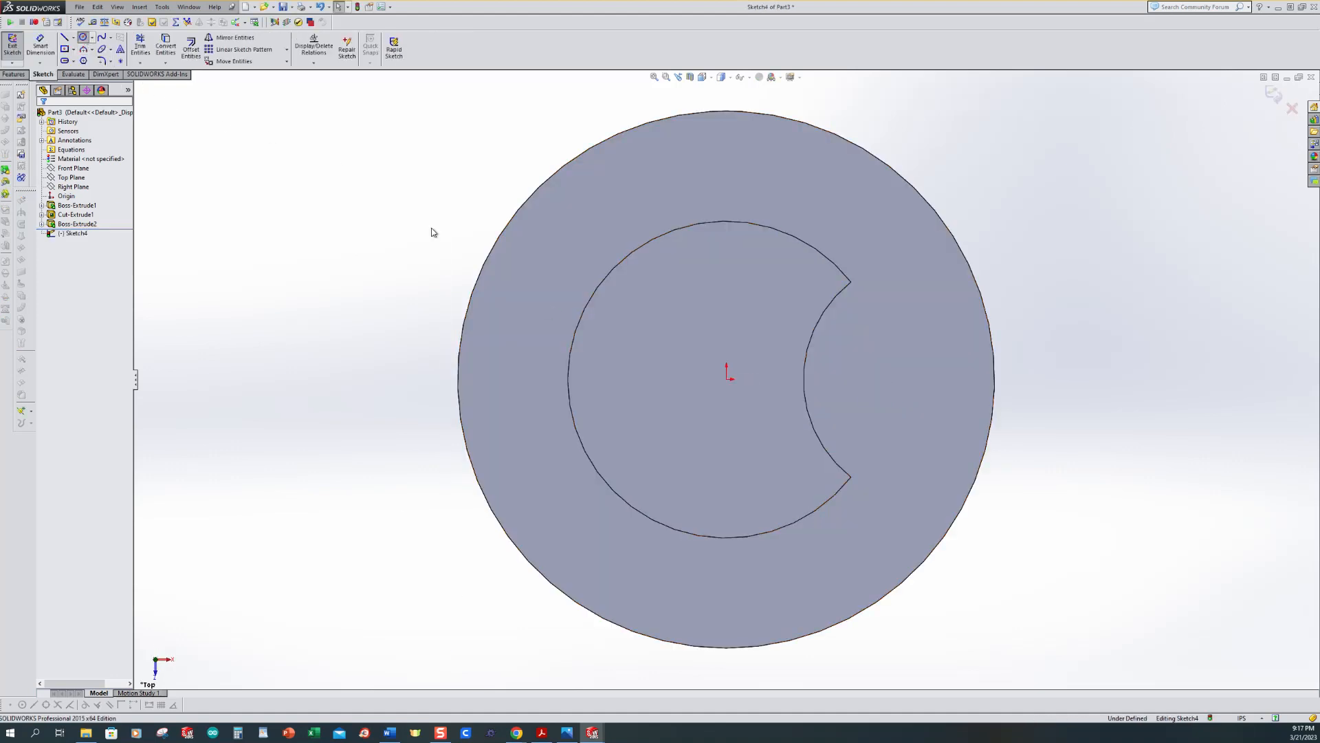
{"action": "left_click", "coordinate": [929, 379]}
{"action": "left_click", "coordinate": [937, 409]}
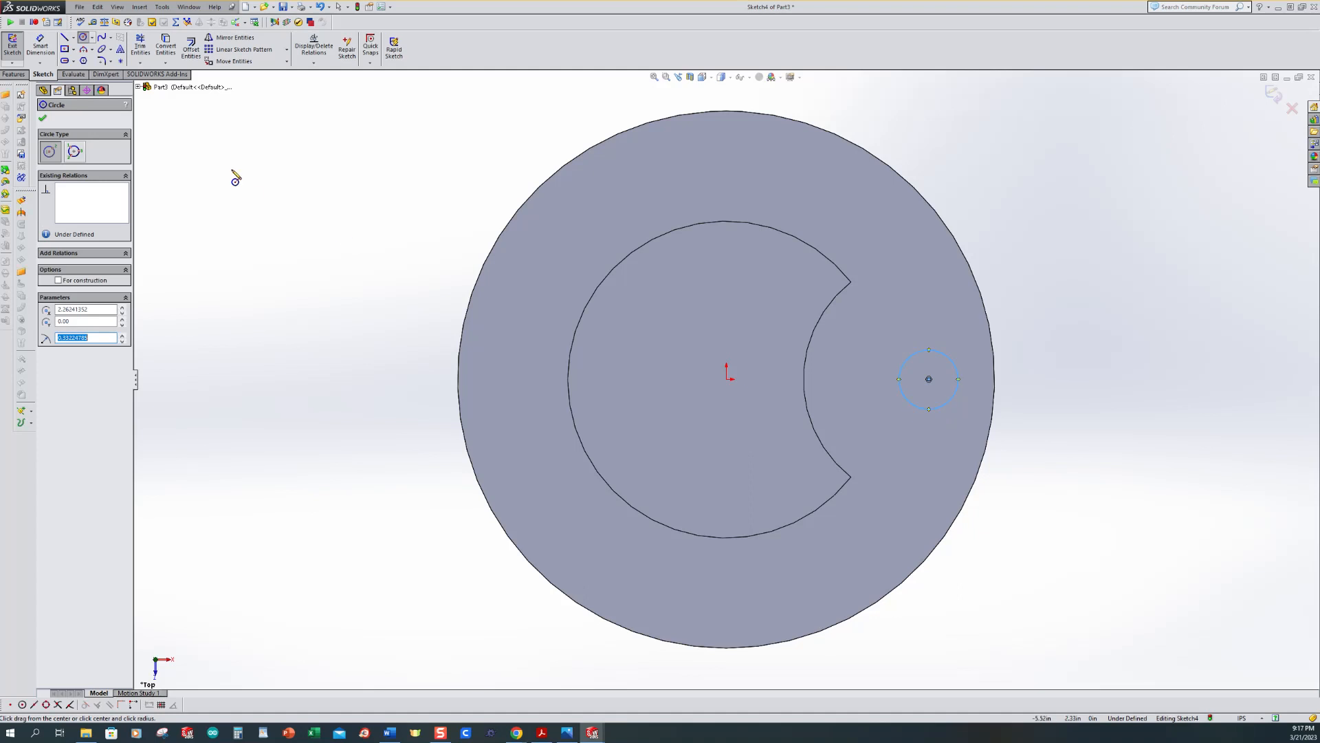
Add a Horizontal relation between the small circle's center and the origin.
{"action": "left_click", "coordinate": [314, 63]}
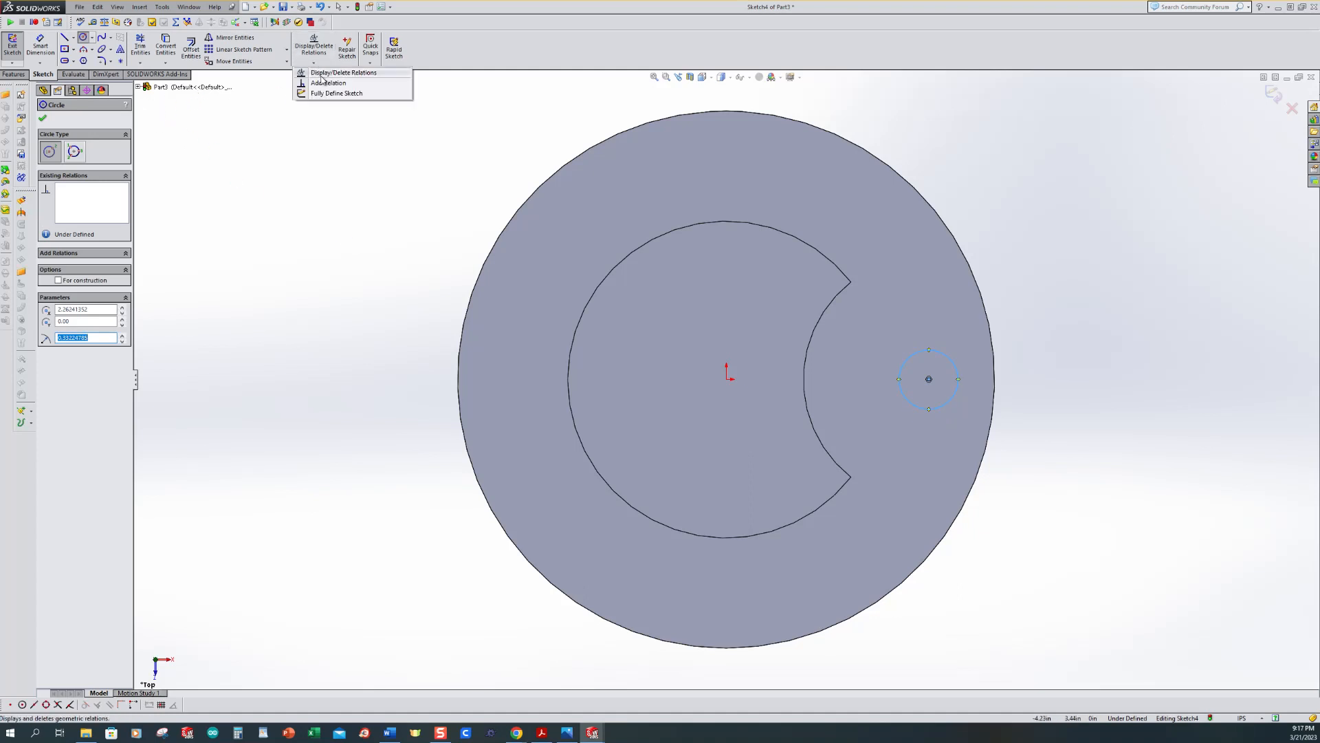
{"action": "left_click", "coordinate": [330, 85]}
{"action": "right_click", "coordinate": [98, 165]}
{"action": "left_click", "coordinate": [110, 166]}
{"action": "left_click", "coordinate": [929, 379]}
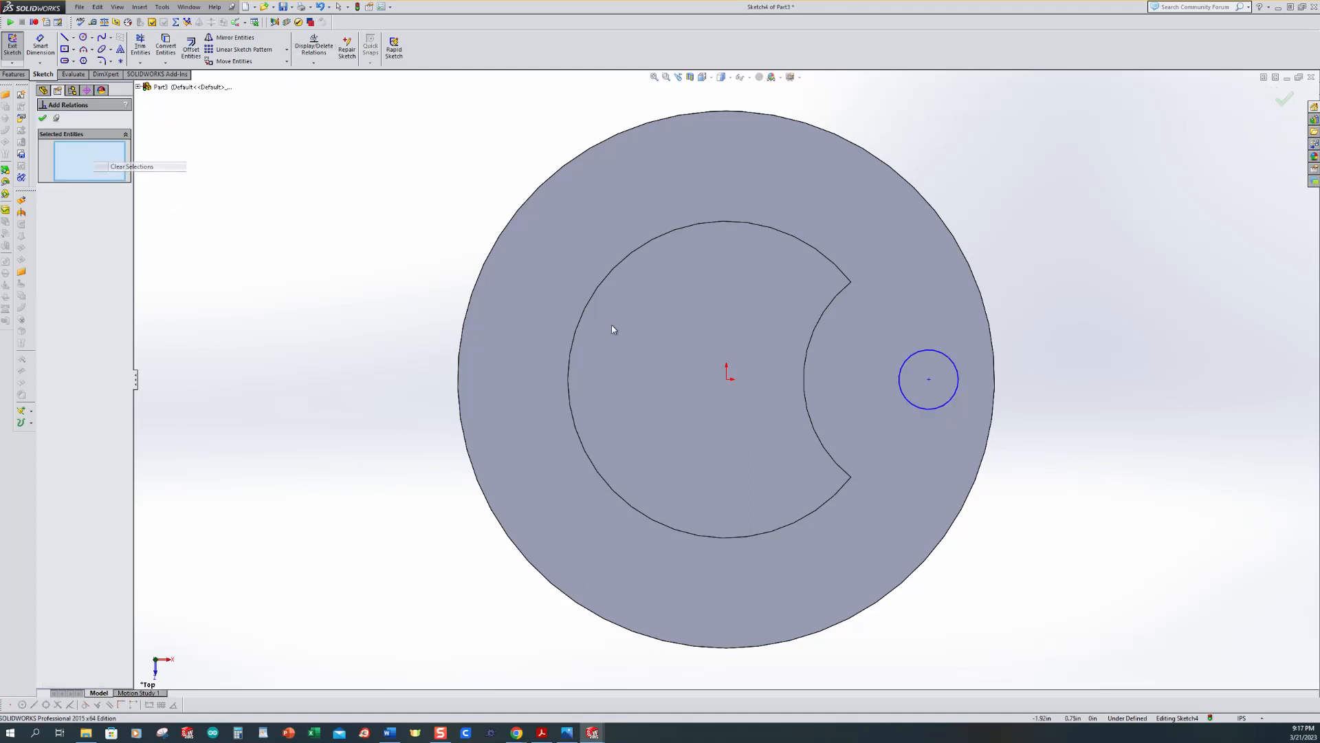
{"action": "left_click", "coordinate": [727, 378]}
{"action": "left_click", "coordinate": [46, 286]}
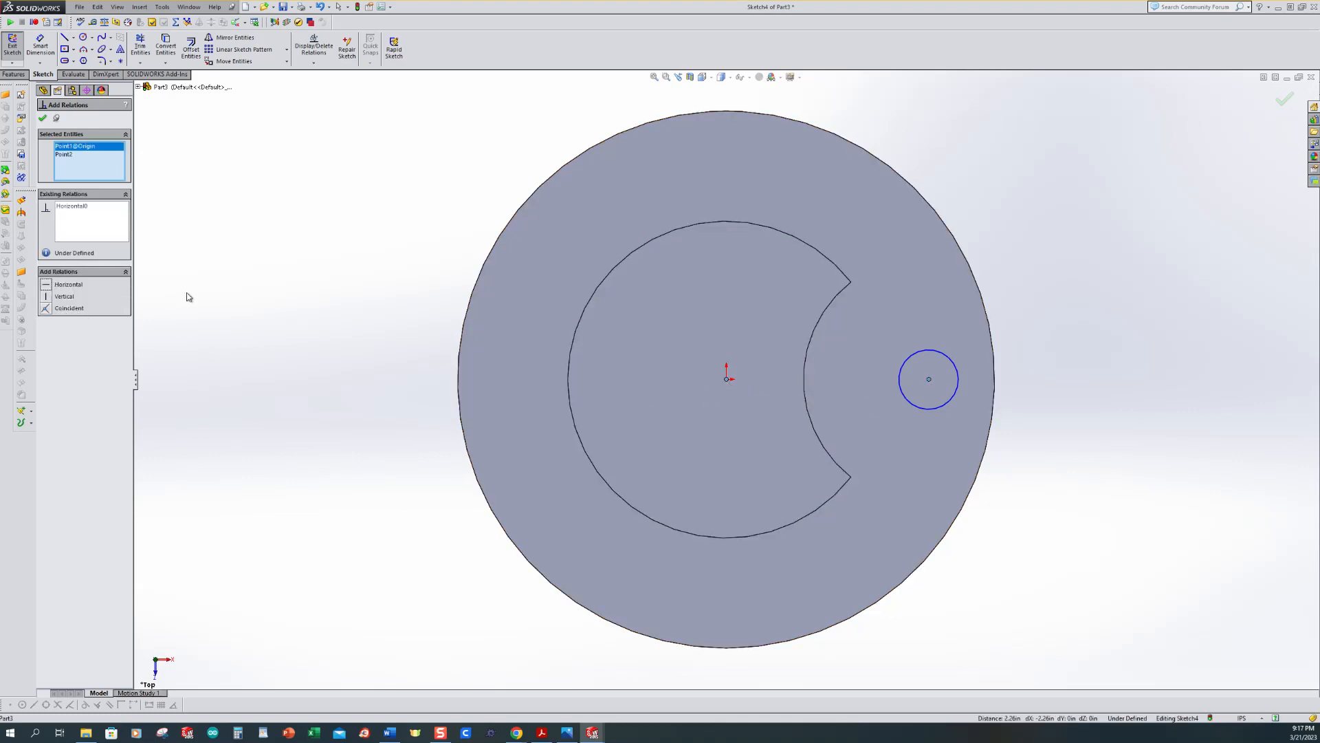
Dimension the small circle's diameter to 0.375 in.
{"action": "left_click", "coordinate": [41, 47]}
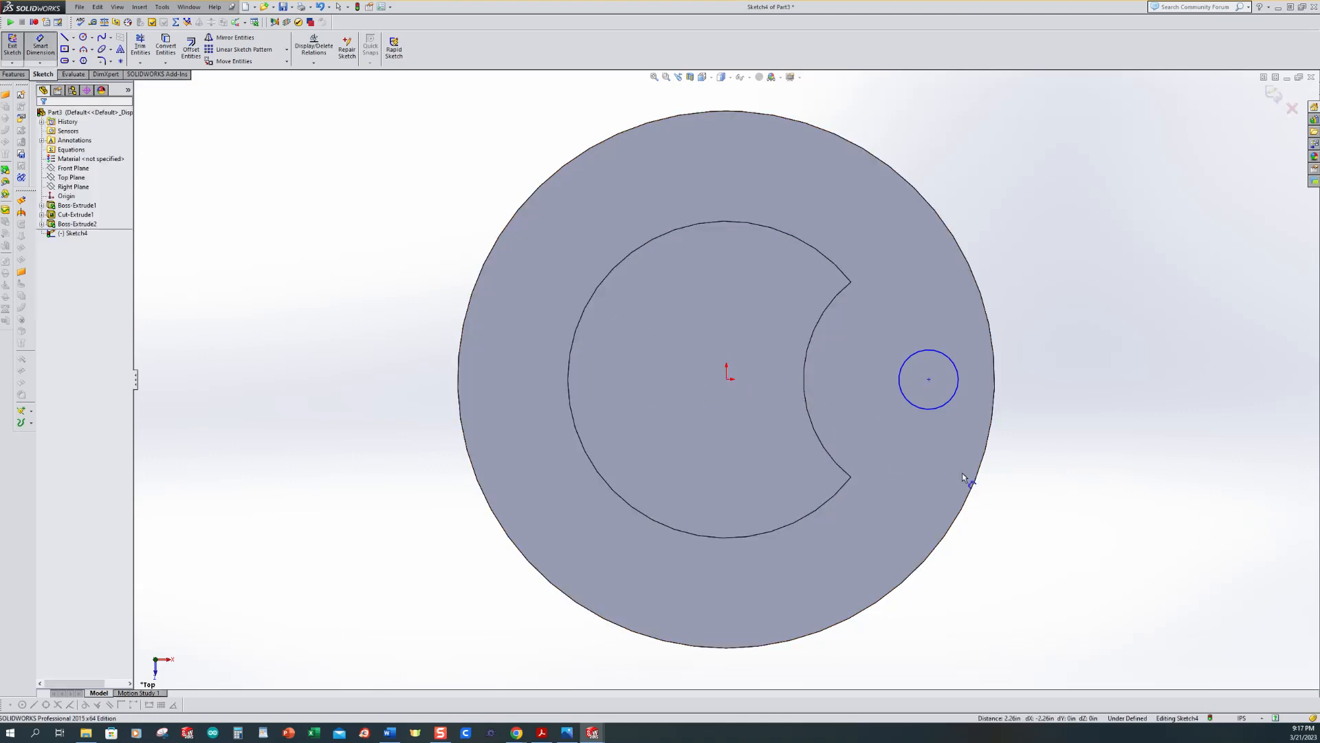
{"action": "left_click", "coordinate": [947, 410]}
{"action": "left_click", "coordinate": [1088, 448]}
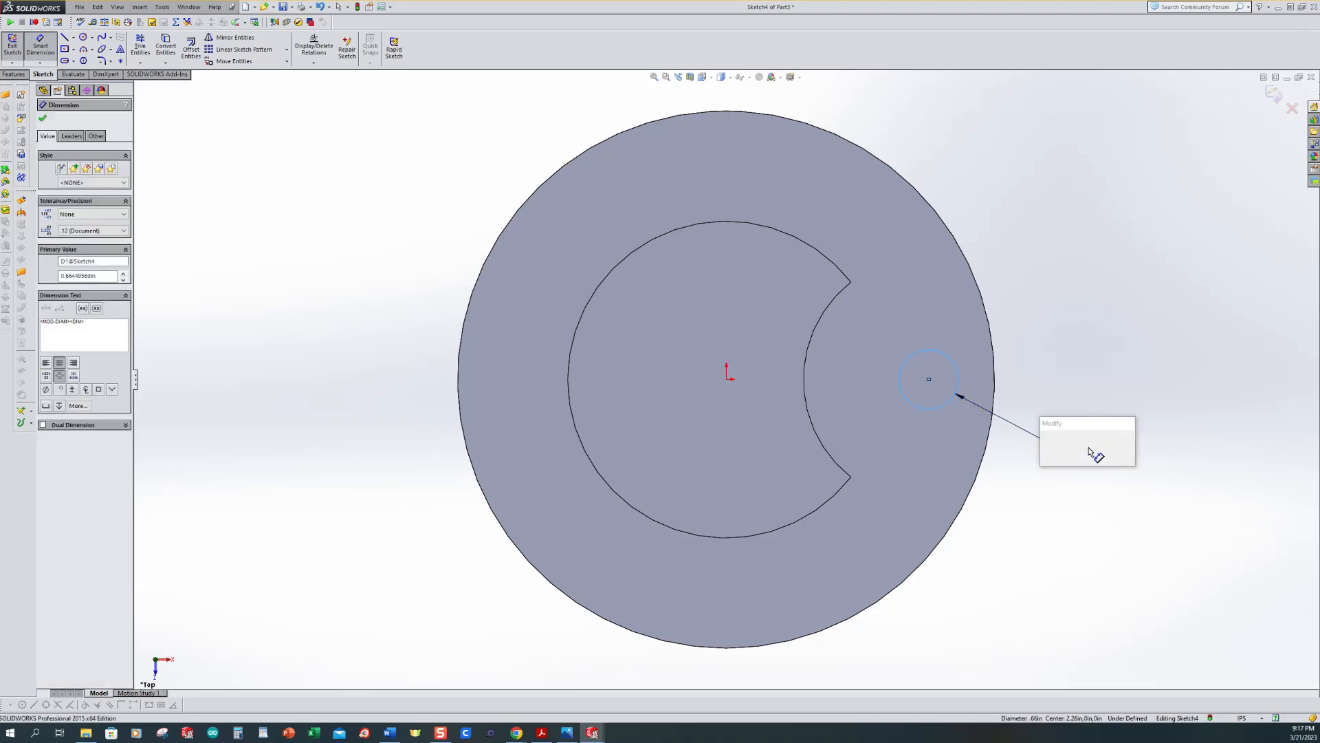
{"action": "type", "text": ".375"}
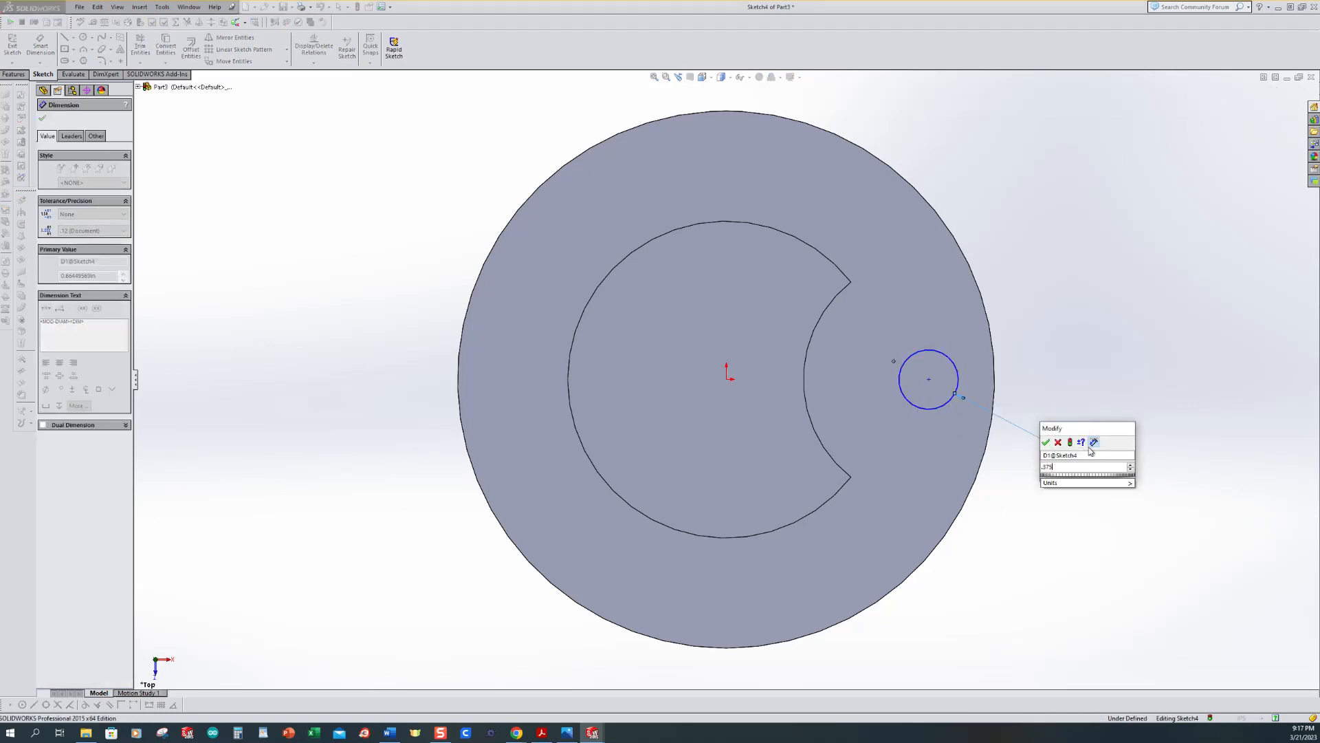
{"action": "key", "text": "Return"}
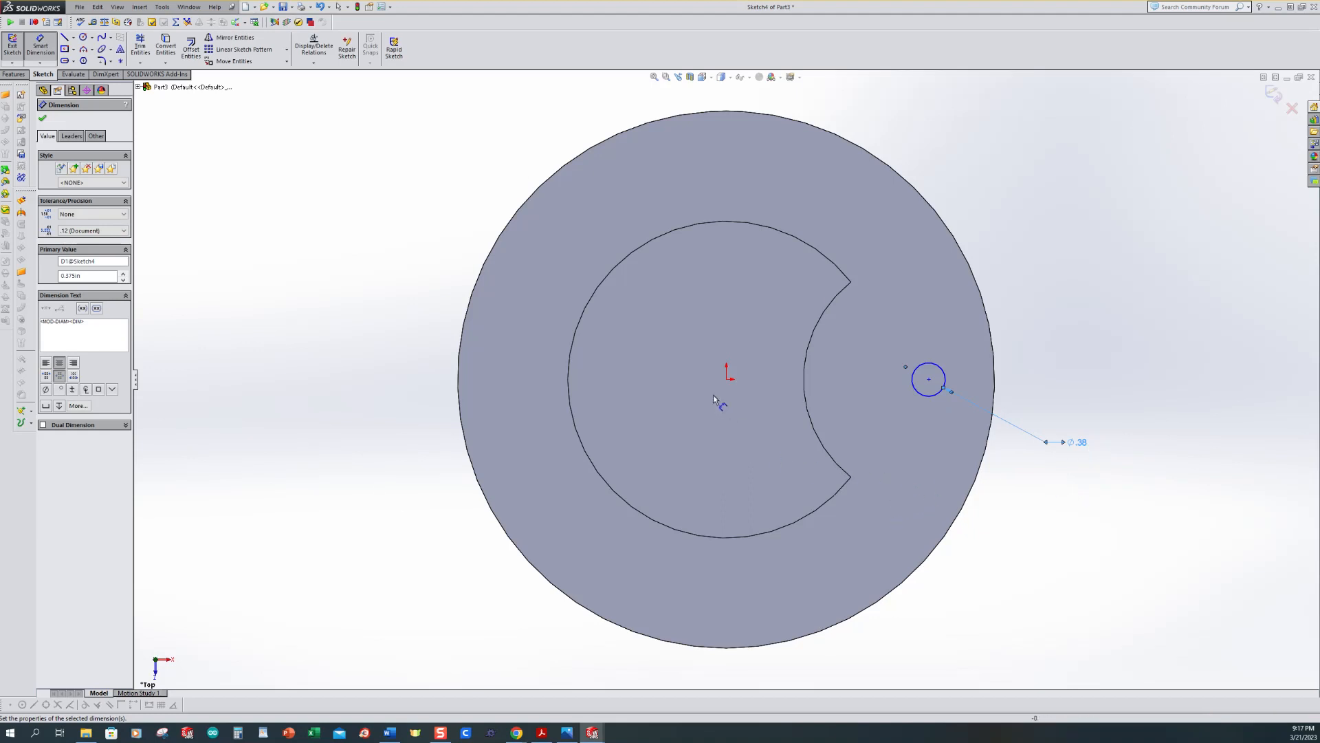
Dimension the distance from the origin to the small circle's center to 2.22 in and finish the cut sketch.
{"action": "left_click", "coordinate": [727, 381]}
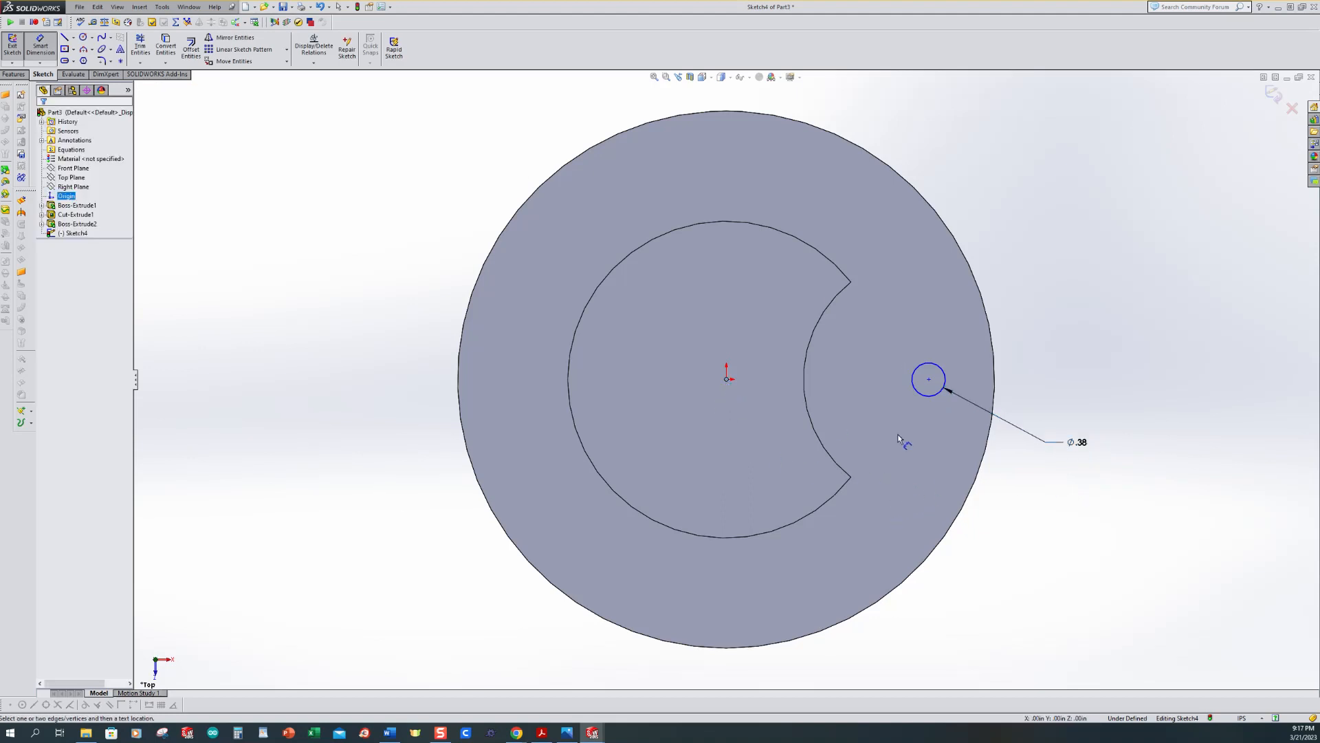
{"action": "left_click", "coordinate": [926, 397]}
{"action": "scroll", "coordinate": [828, 422], "scroll_direction": "up", "scroll_amount": 2}
{"action": "left_click", "coordinate": [829, 592]}
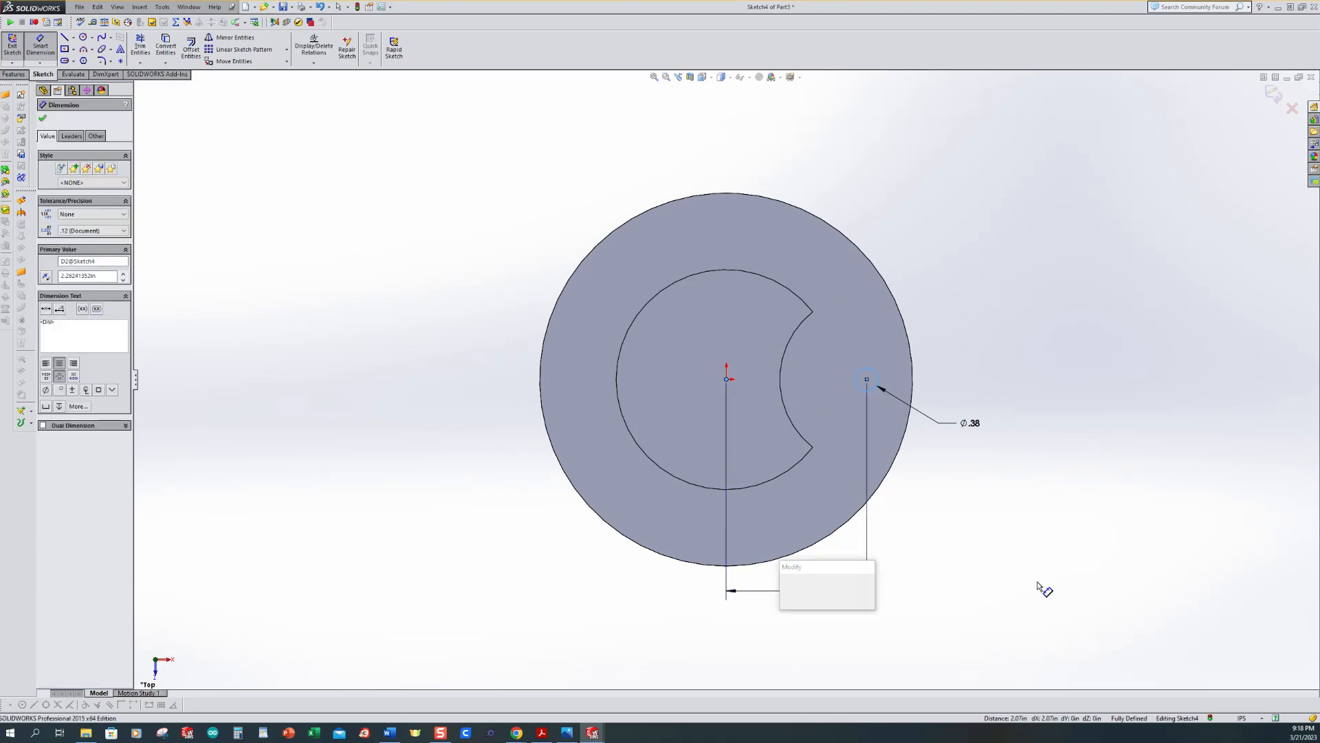
{"action": "type", "text": "2.22"}
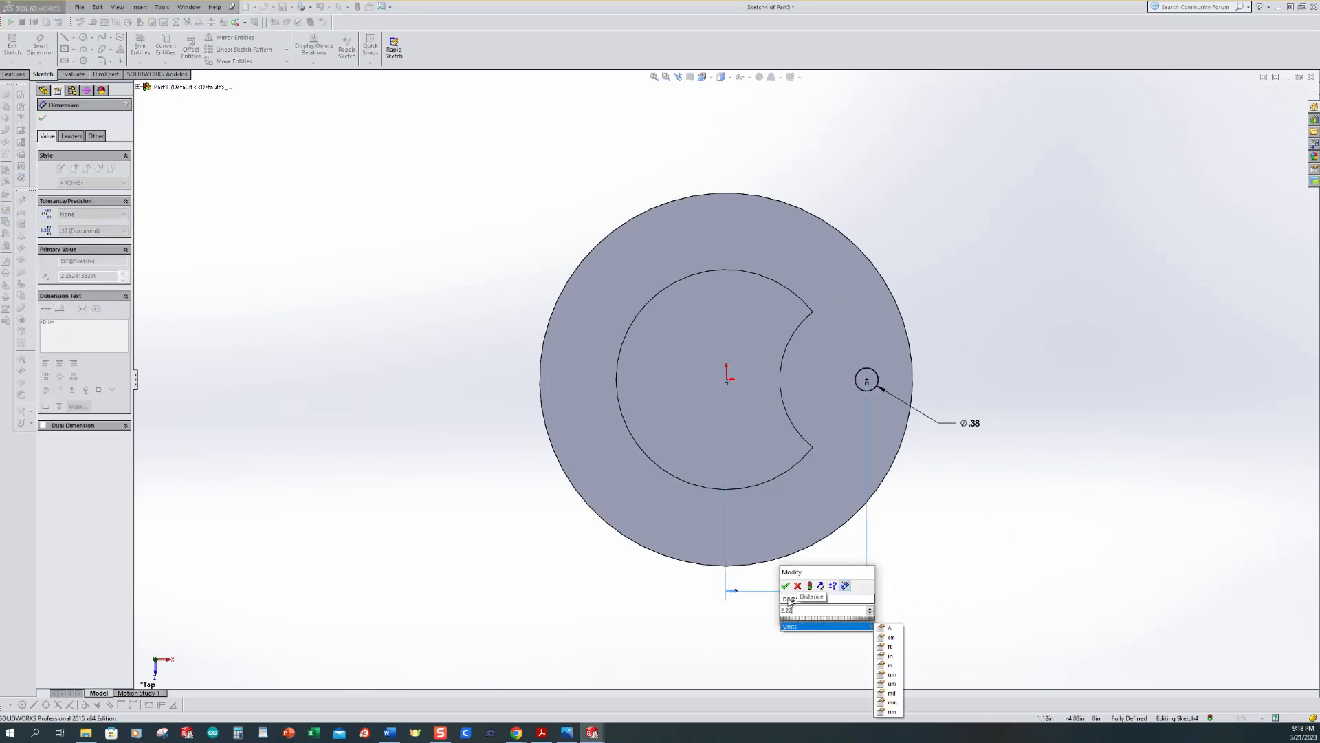
{"action": "key", "text": "Return"}
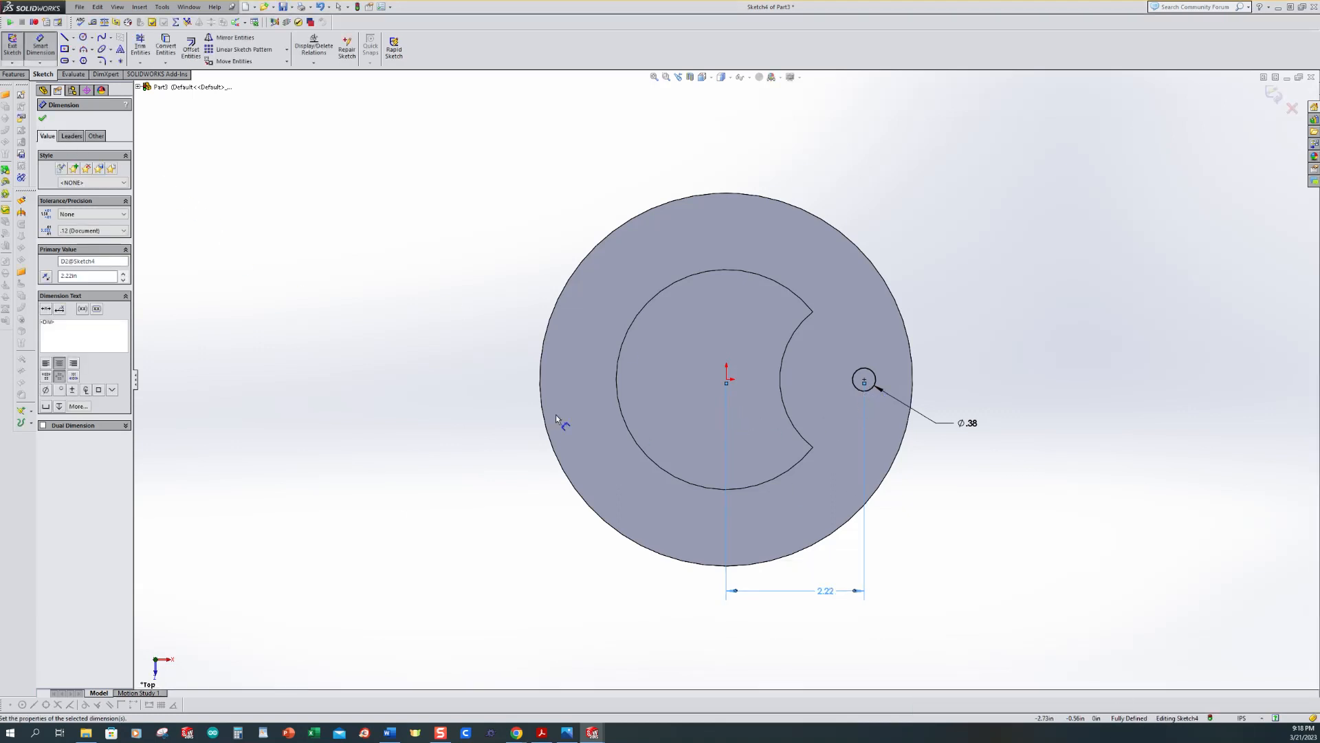
{"action": "left_click", "coordinate": [14, 44]}
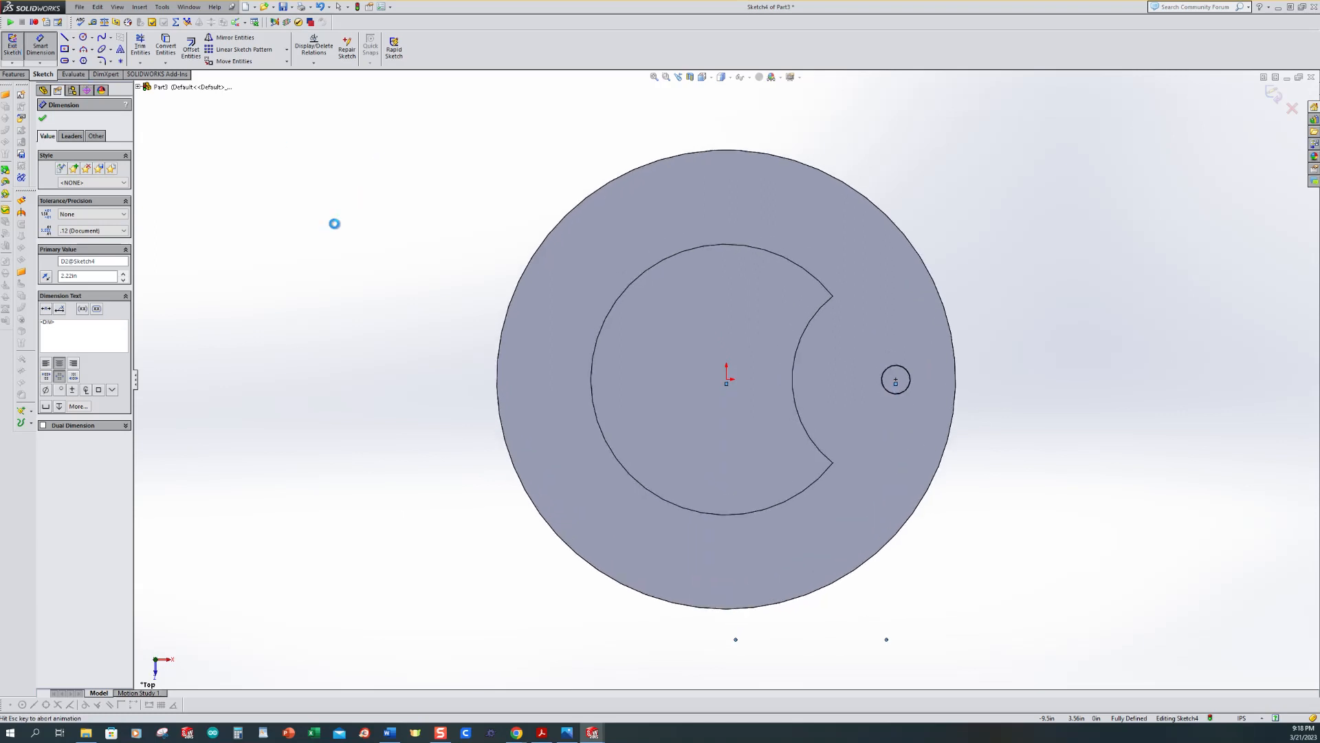
Cut the small circle with the Through All end condition and inspect the hole from below and above.
{"action": "left_click", "coordinate": [103, 180]}
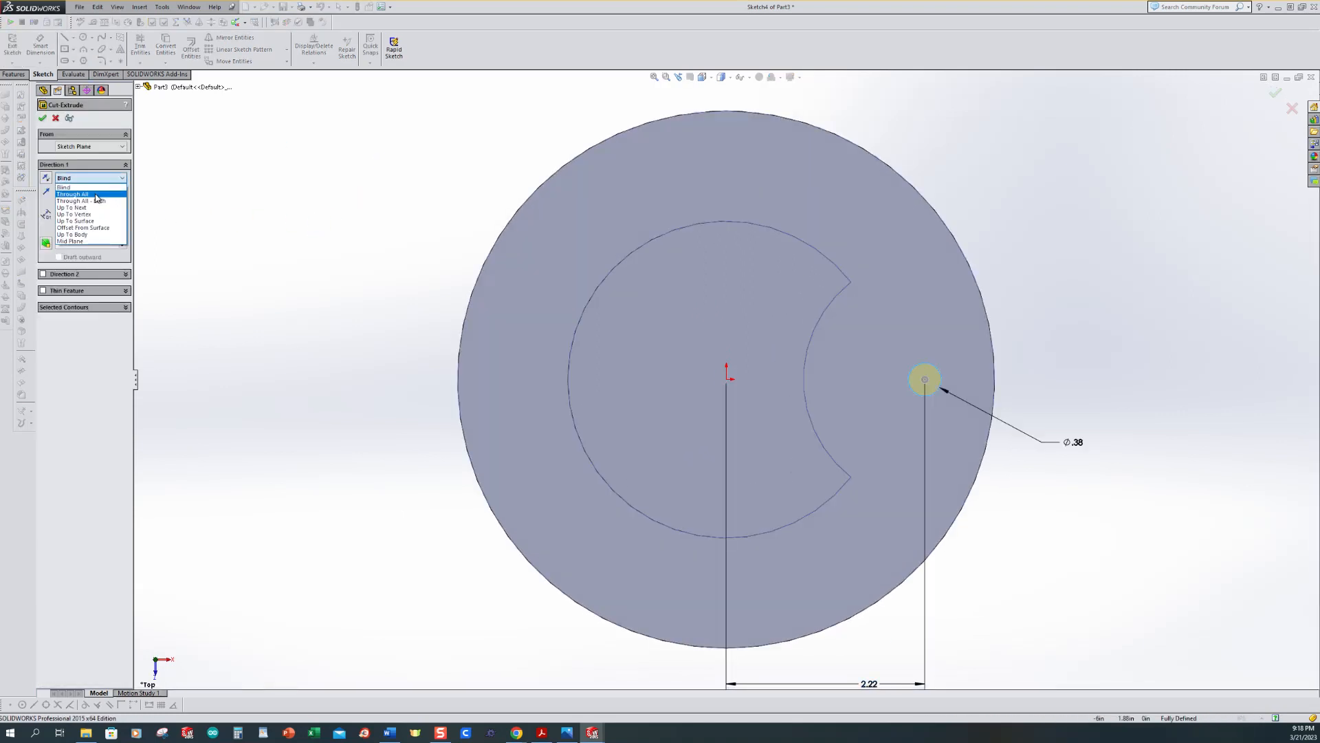
{"action": "left_click", "coordinate": [97, 194]}
{"action": "left_click", "coordinate": [42, 119]}
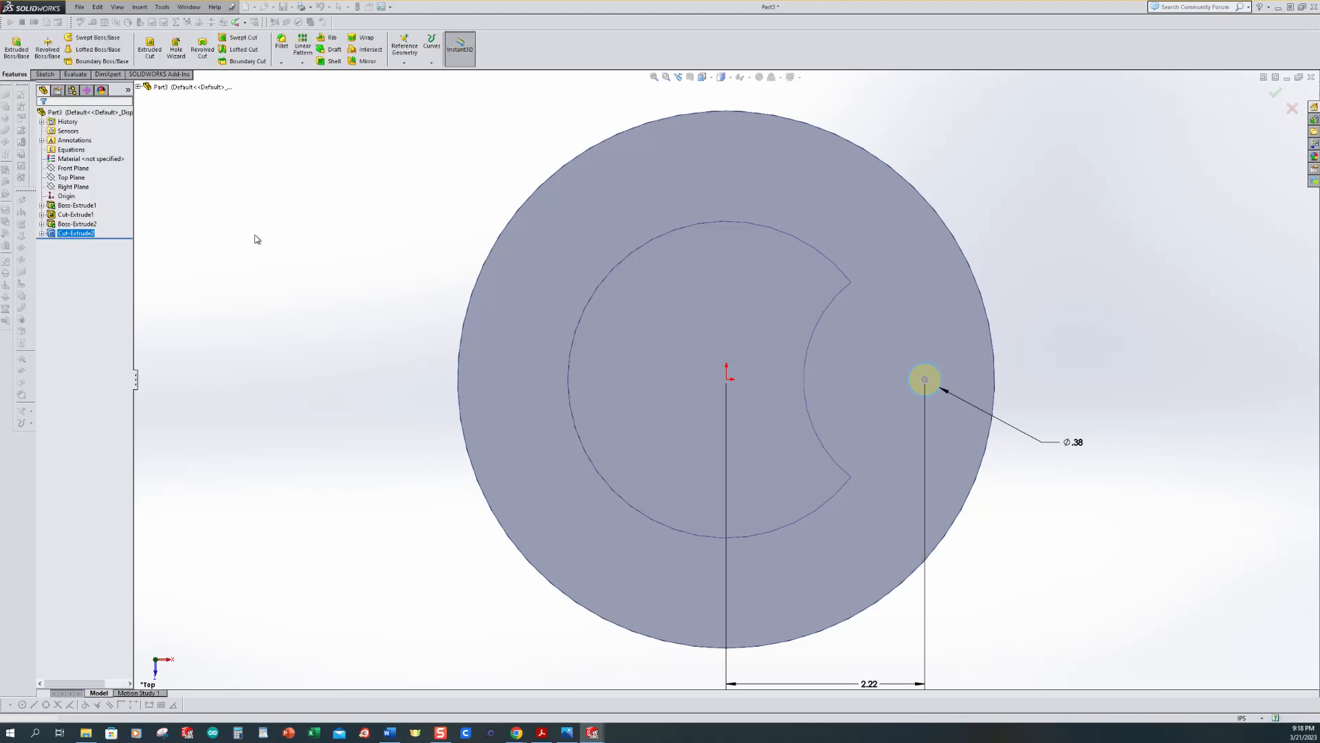
{"action": "middle_click_drag", "start_coordinate": [524, 533], "coordinate": [355, 288]}
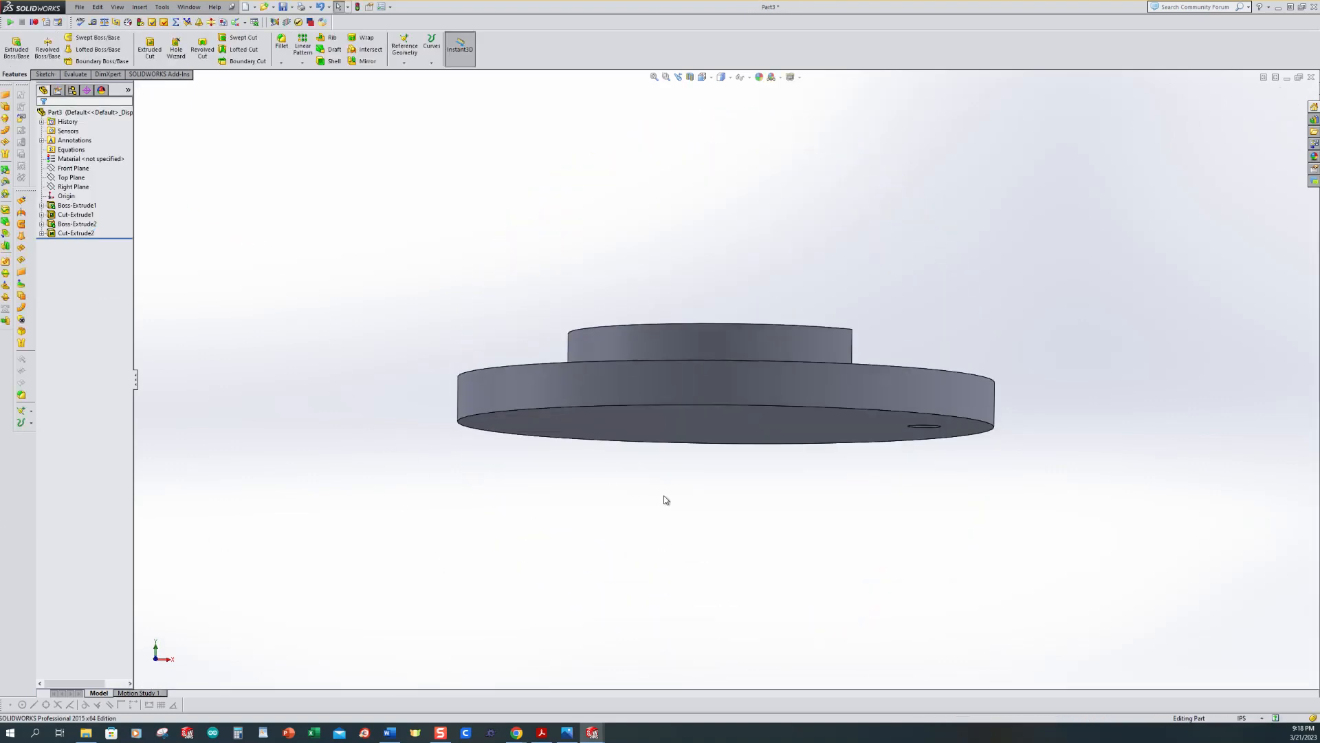
{"action": "middle_click_drag", "start_coordinate": [825, 447], "coordinate": [805, 519]}
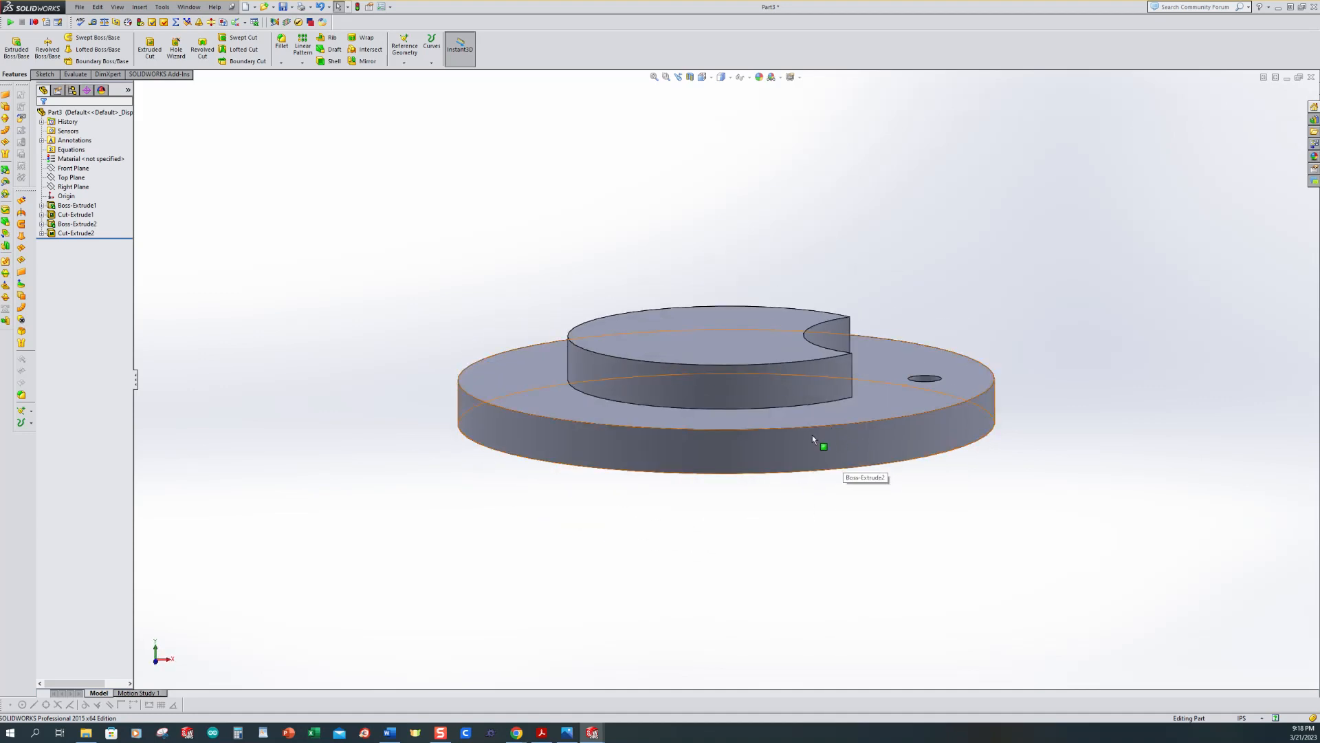
For a new extruded boss on the large disk's underside, sketch a circle about 1.07 in in diameter centered on the origin.
{"action": "middle_click_drag", "start_coordinate": [813, 539], "coordinate": [495, 275]}
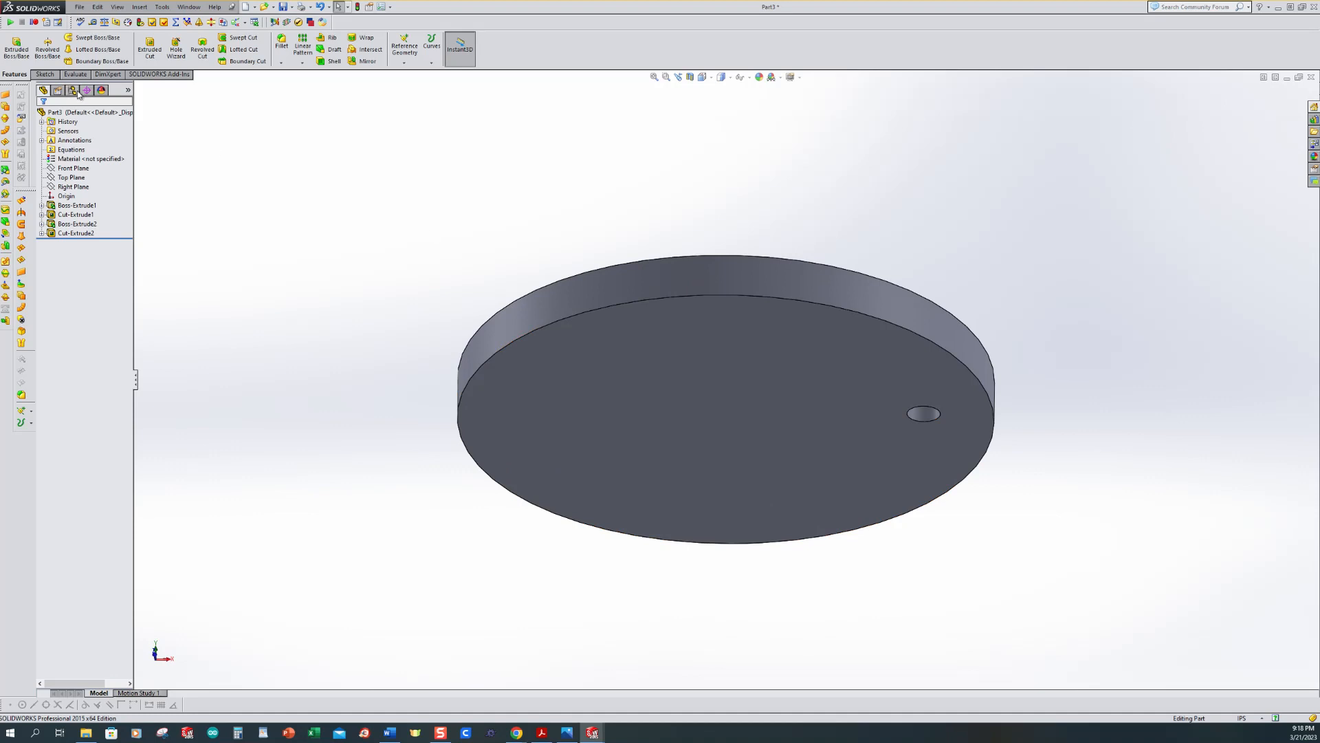
{"action": "left_click", "coordinate": [16, 46]}
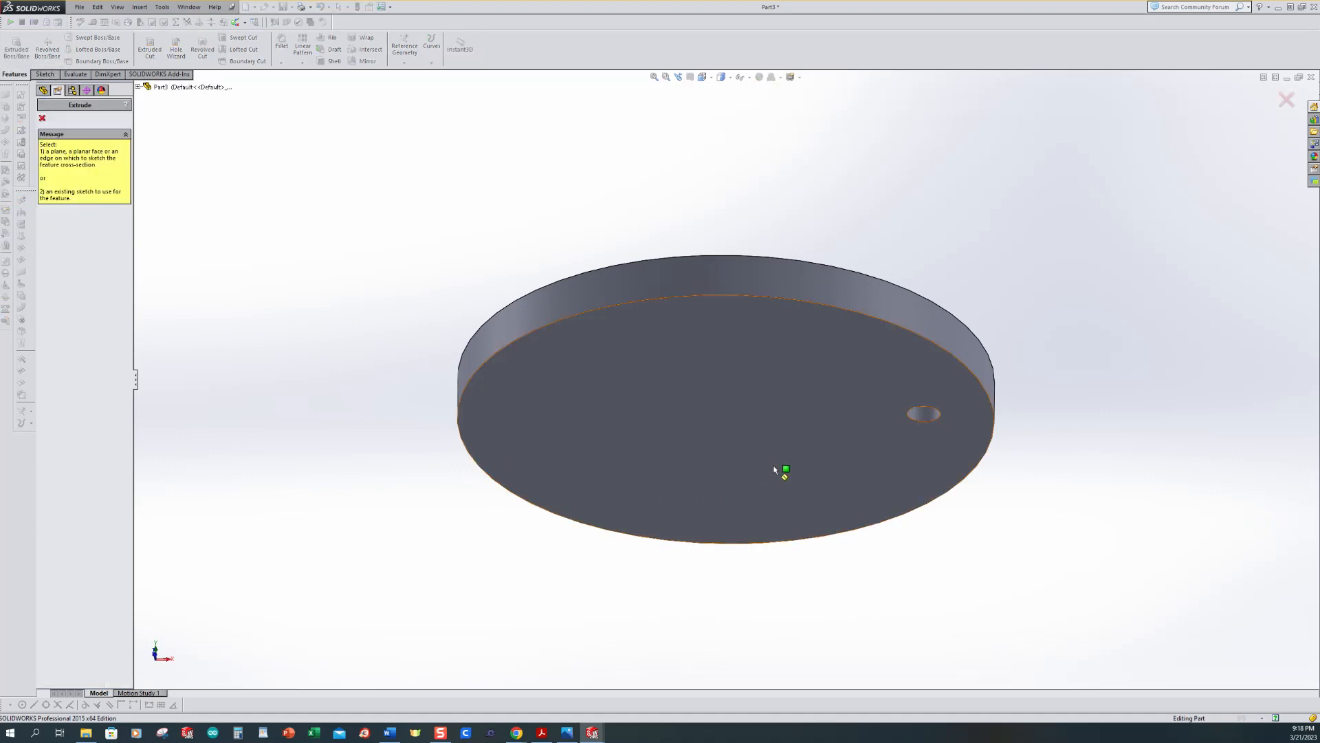
{"action": "left_click", "coordinate": [700, 370]}
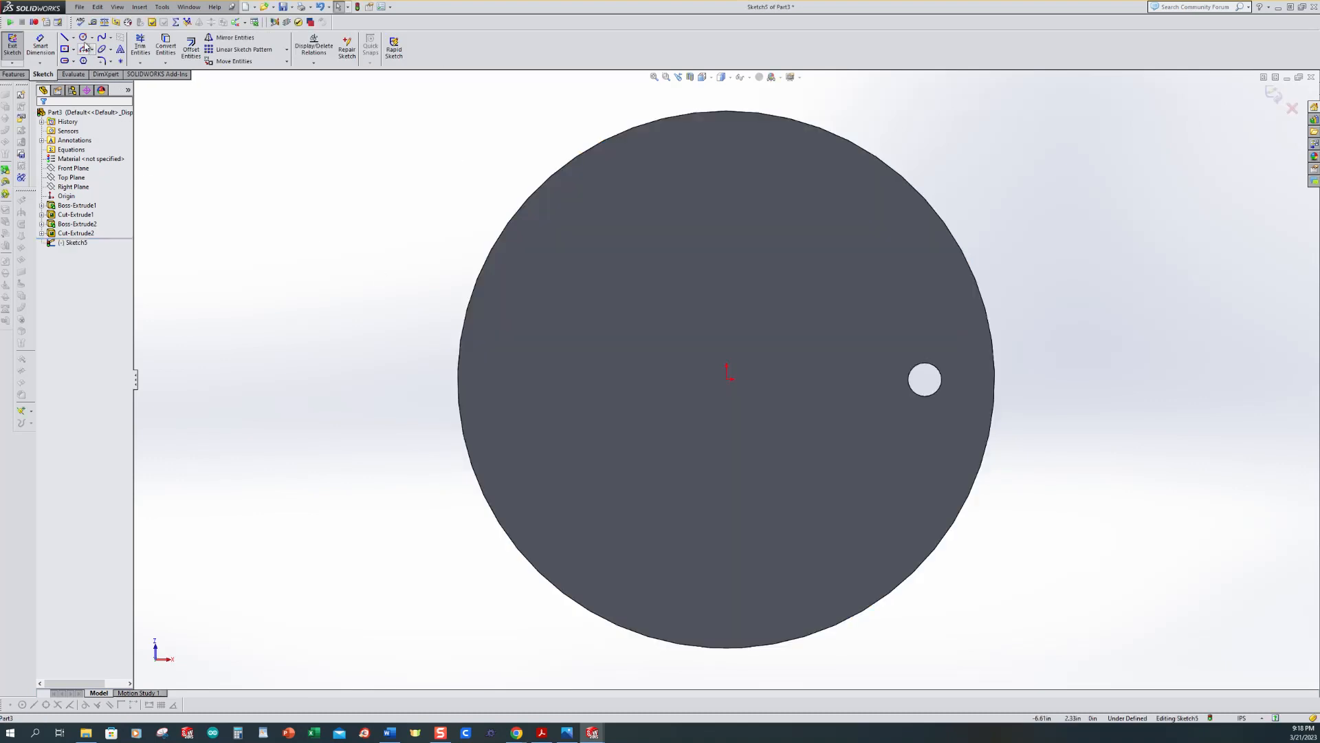
{"action": "left_click", "coordinate": [83, 37]}
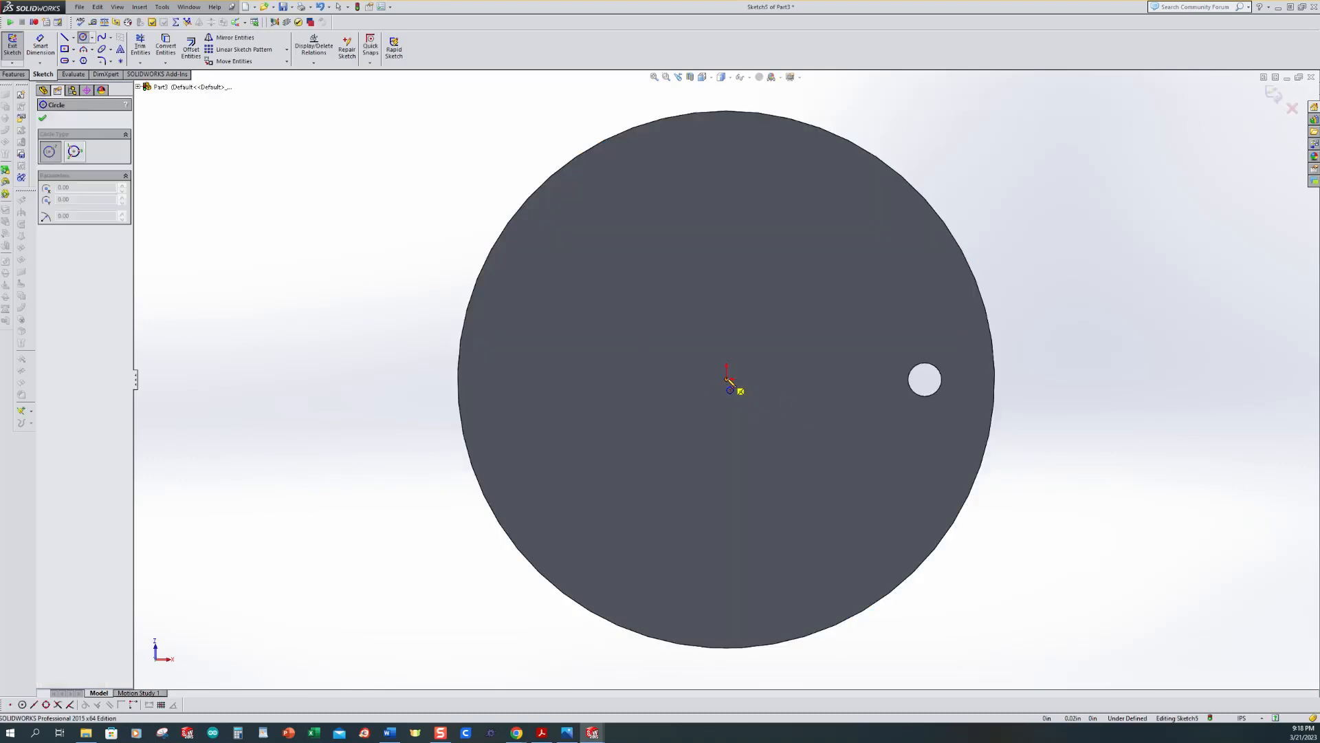
{"action": "left_click", "coordinate": [726, 378]}
{"action": "left_click", "coordinate": [750, 421]}
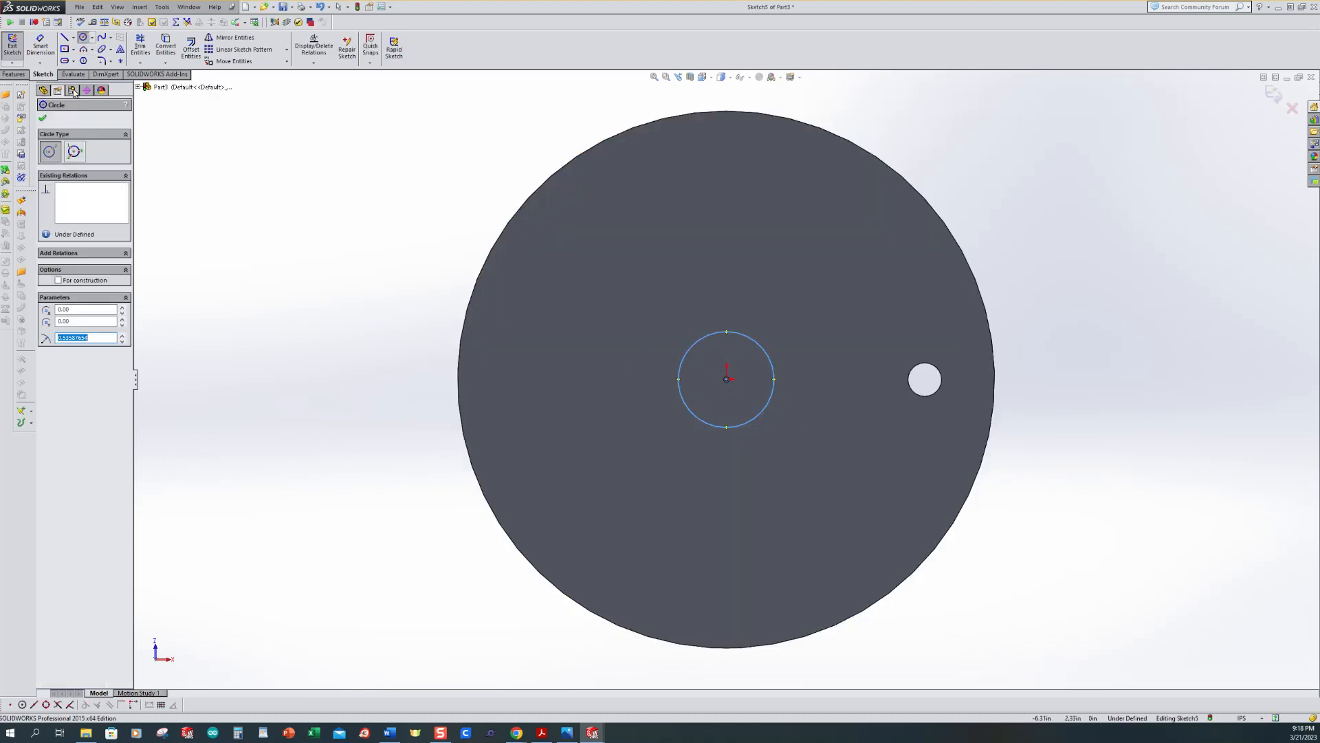
Dimension the diameter of the circle on the underside to 0.75 in.
{"action": "left_click", "coordinate": [47, 49]}
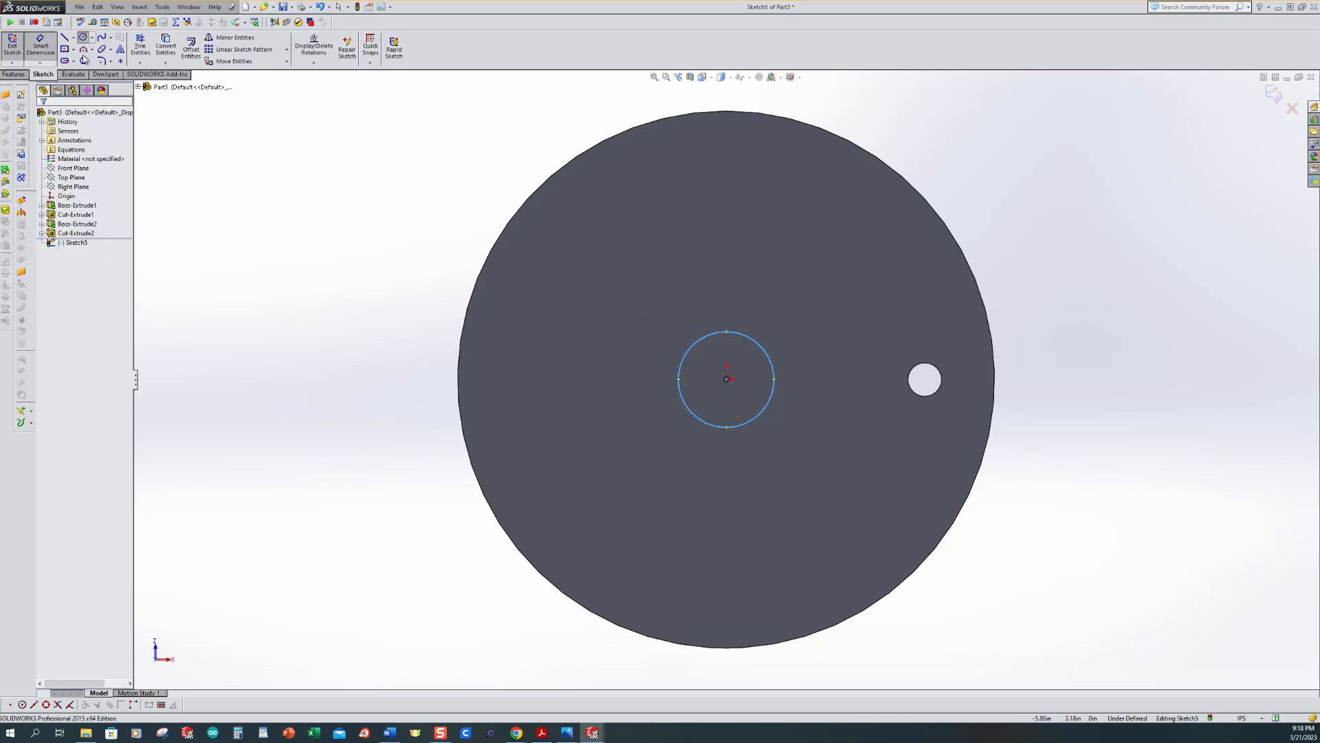
{"action": "left_click", "coordinate": [717, 335]}
{"action": "left_click", "coordinate": [348, 200]}
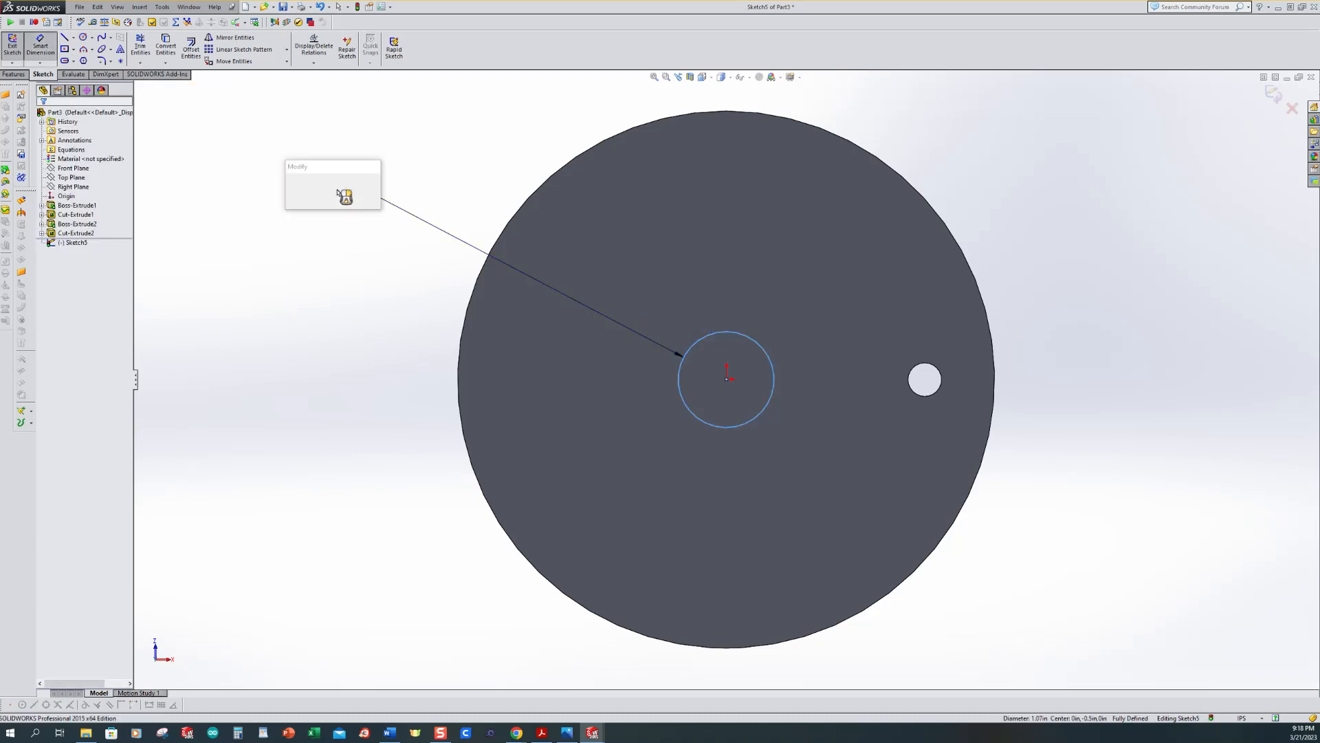
{"action": "type", "text": ".75"}
{"action": "key", "text": "Return"}
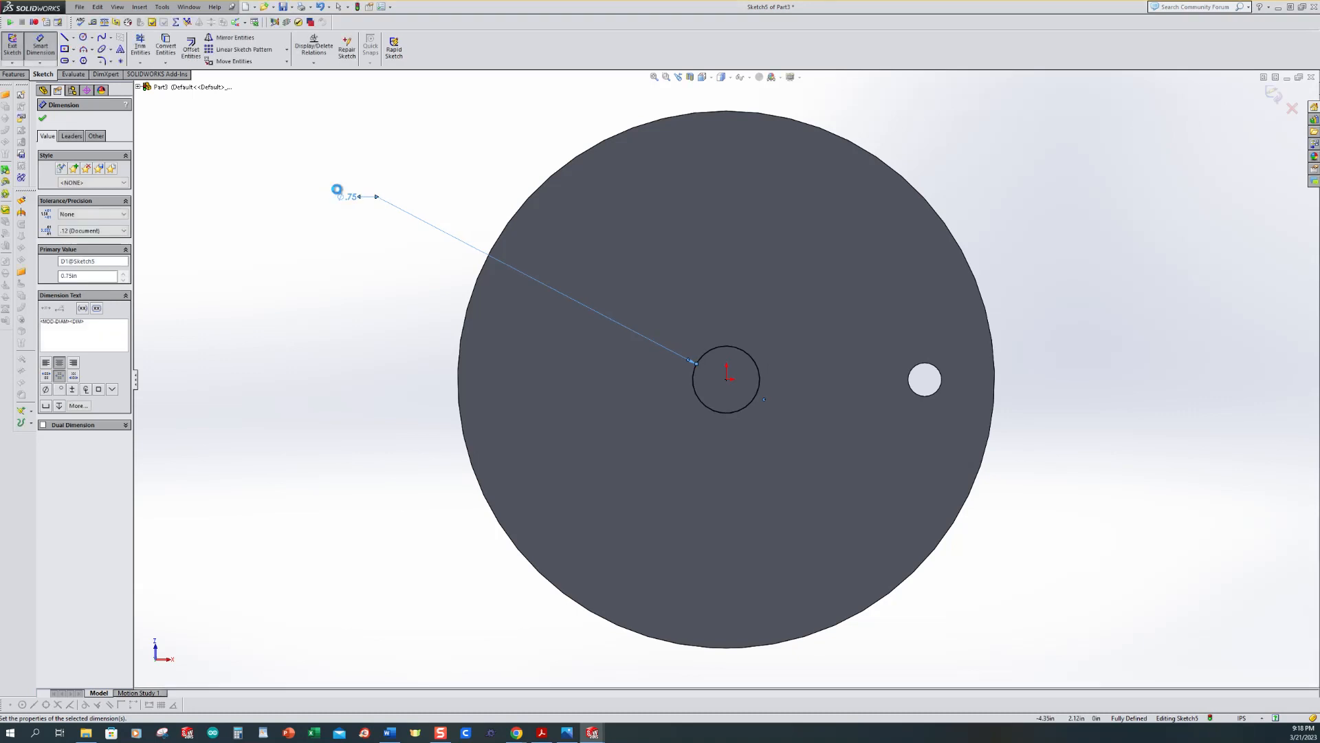
Extrude the 0.75 in circle 1 in downward as a shaft, merged with the disk.
{"action": "left_click", "coordinate": [6, 170]}
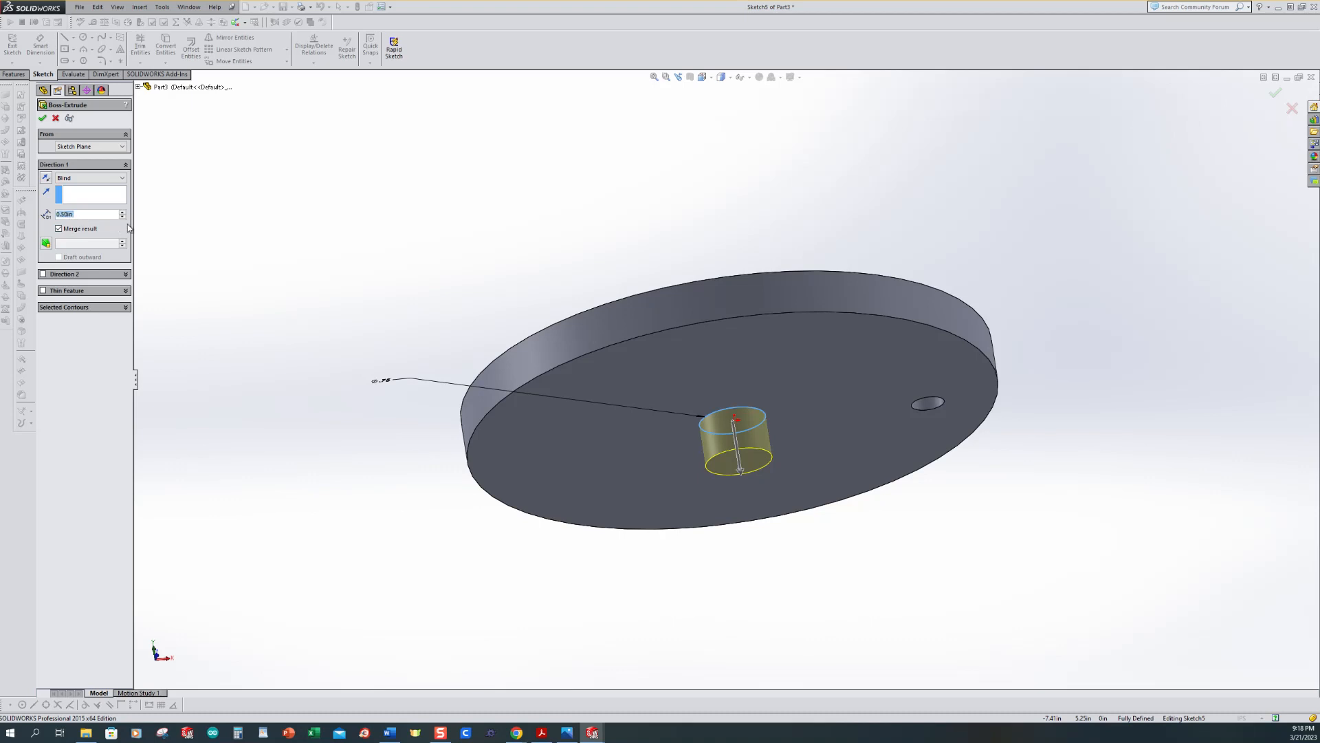
{"action": "type", "text": "1"}
{"action": "key", "text": "Return"}
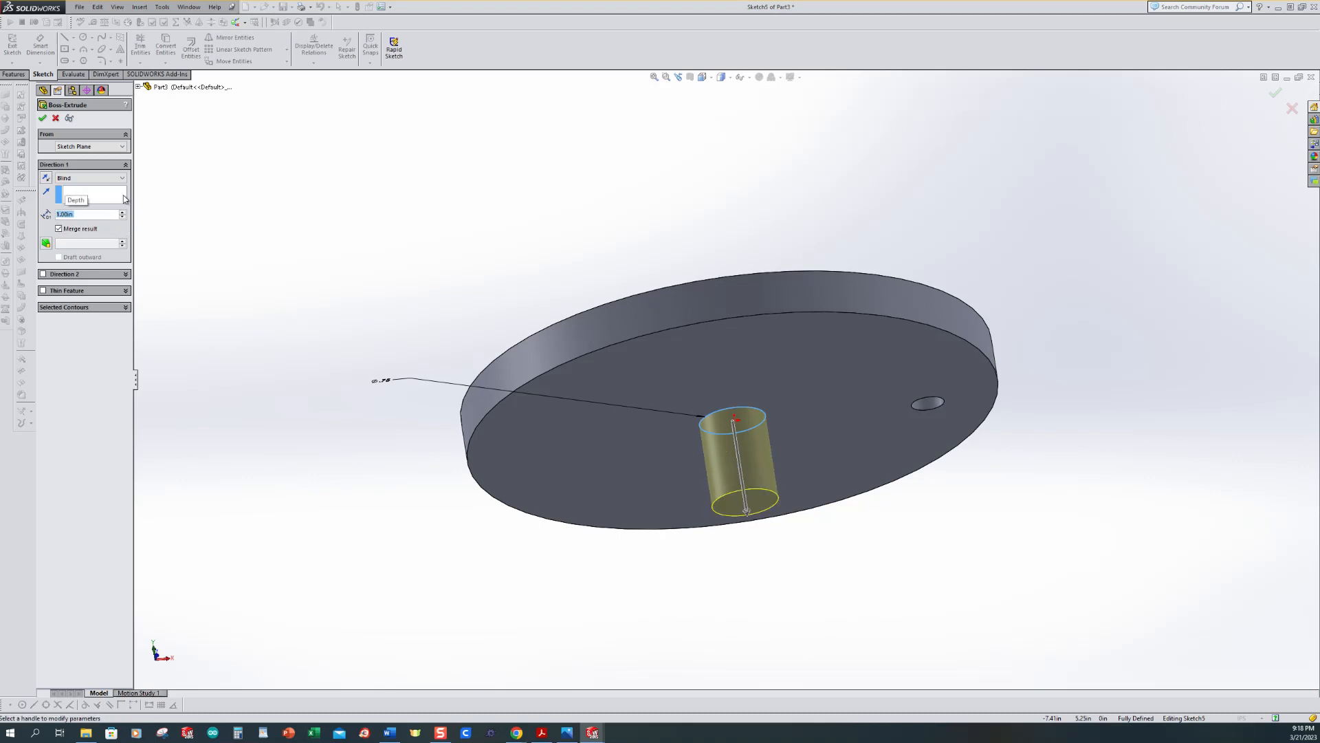
{"action": "left_click", "coordinate": [43, 118]}
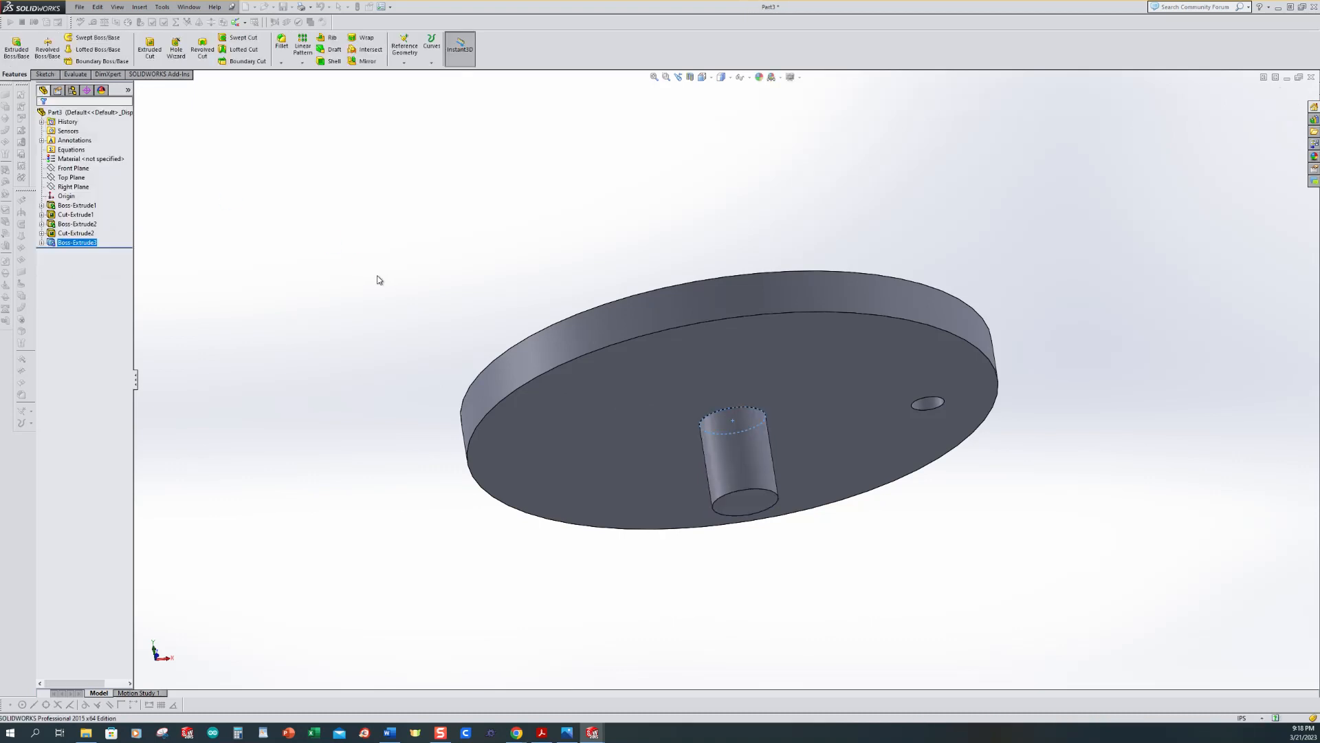
Show the finished drive disk in isometric view and save the part as DRIVE WHEEL.
{"action": "key", "text": "ctrl+7"}
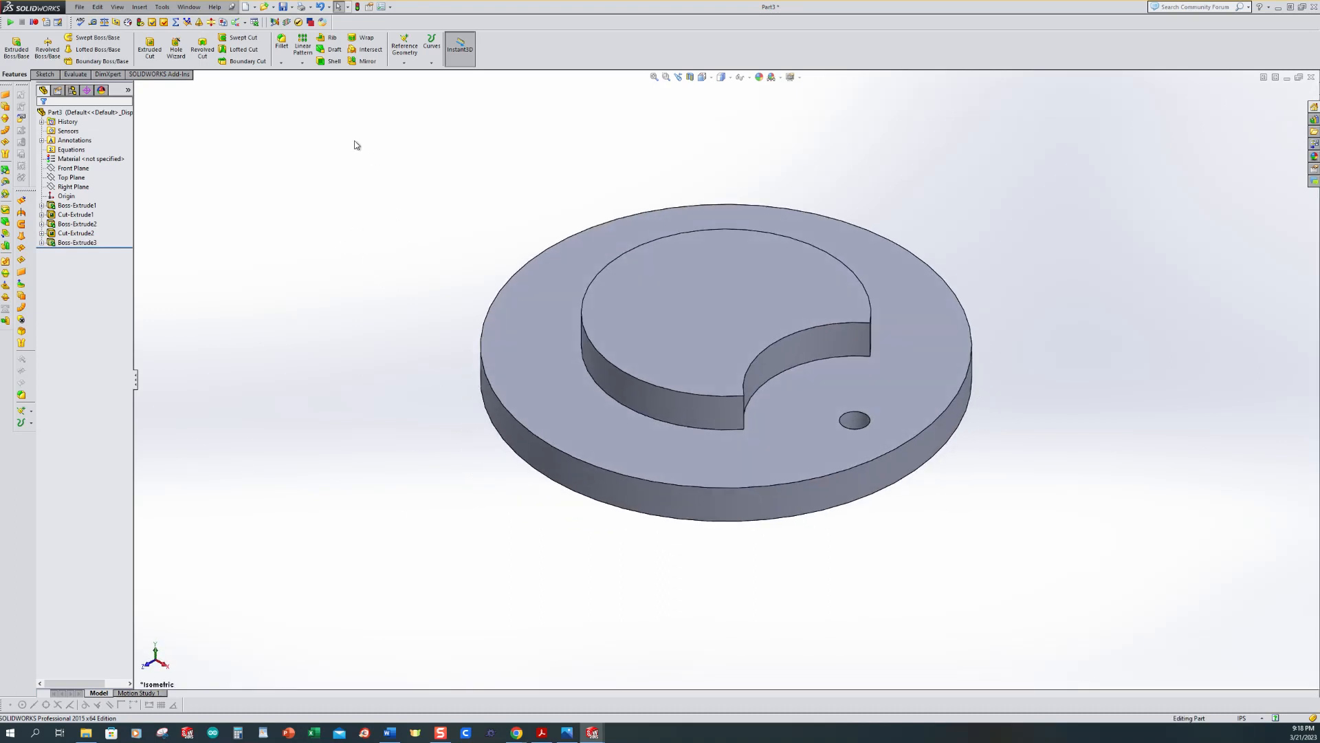
{"action": "left_click", "coordinate": [282, 7]}
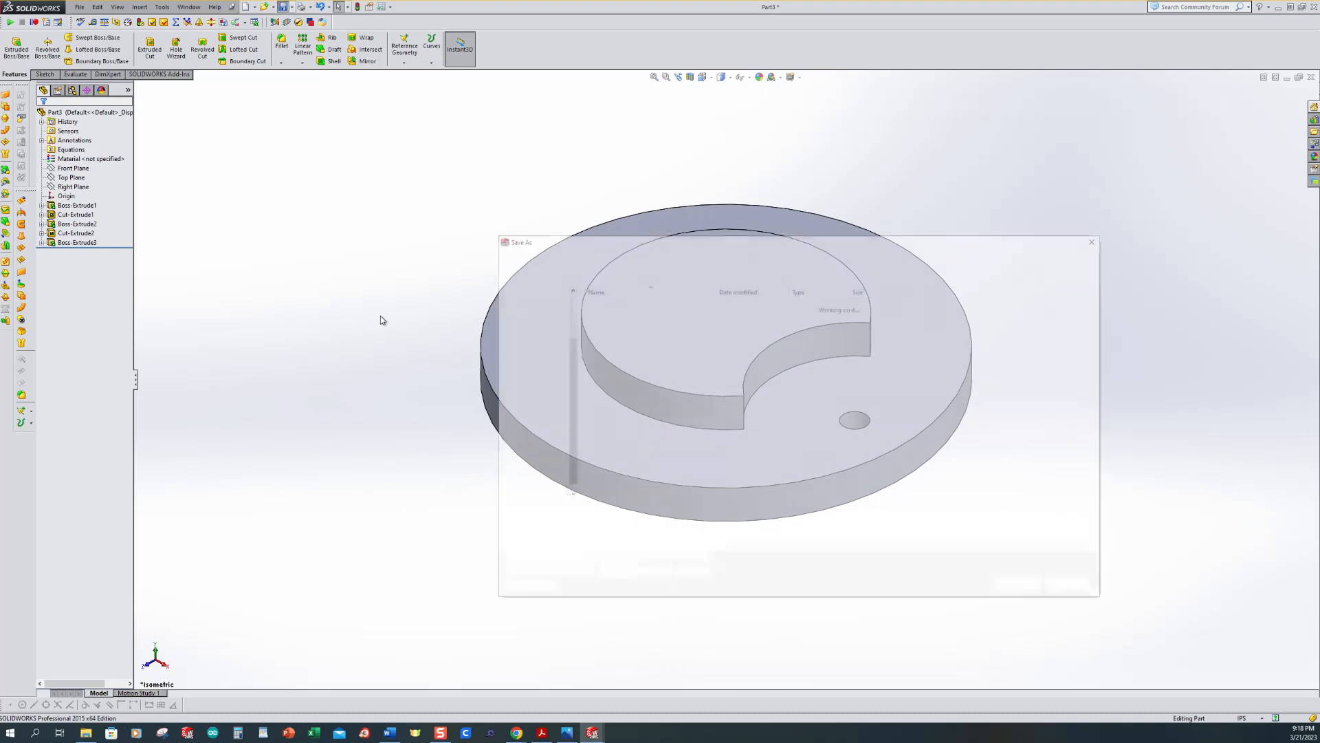
{"action": "type", "text": "DRIVE WHEEL"}
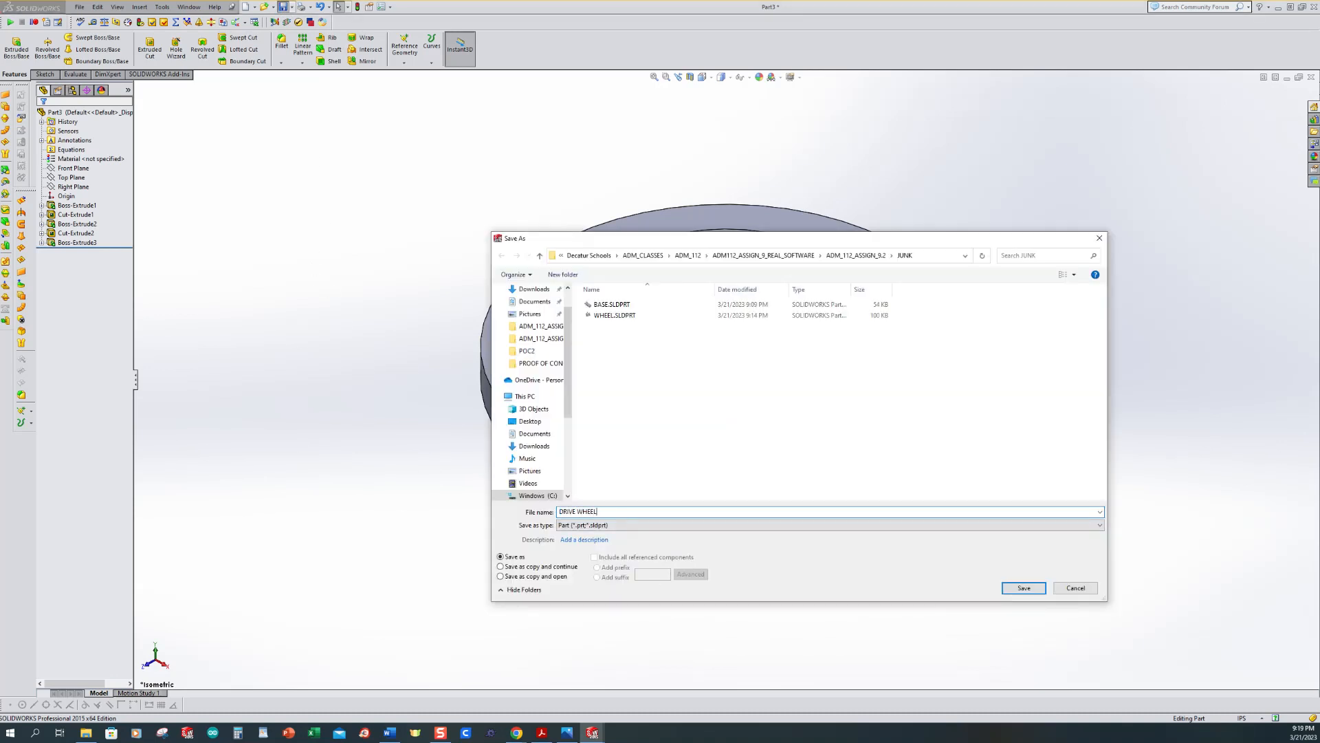
{"action": "left_click", "coordinate": [1023, 588]}
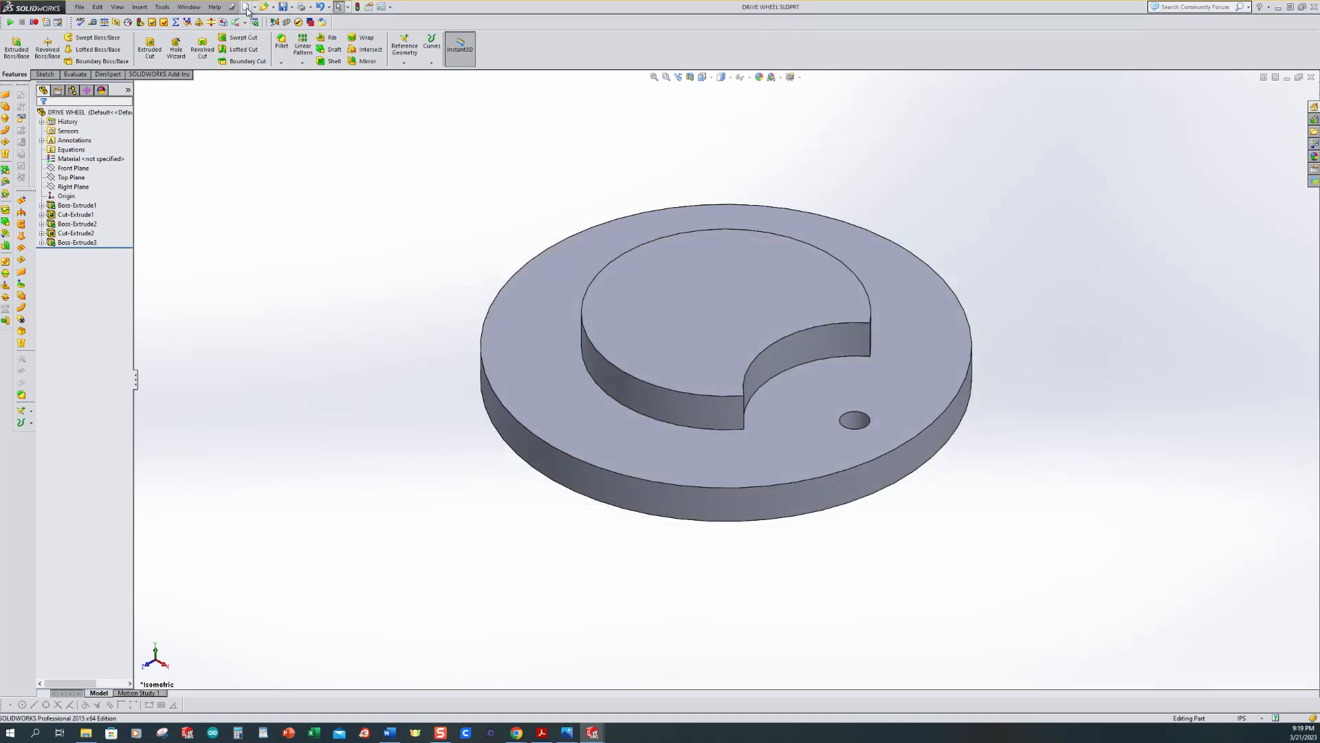
In a new part, start an extruded boss on the Top Plane and sketch a circle about 1.09 in in diameter centered on the origin.
{"action": "left_click", "coordinate": [246, 7]}
{"action": "left_click", "coordinate": [511, 326]}
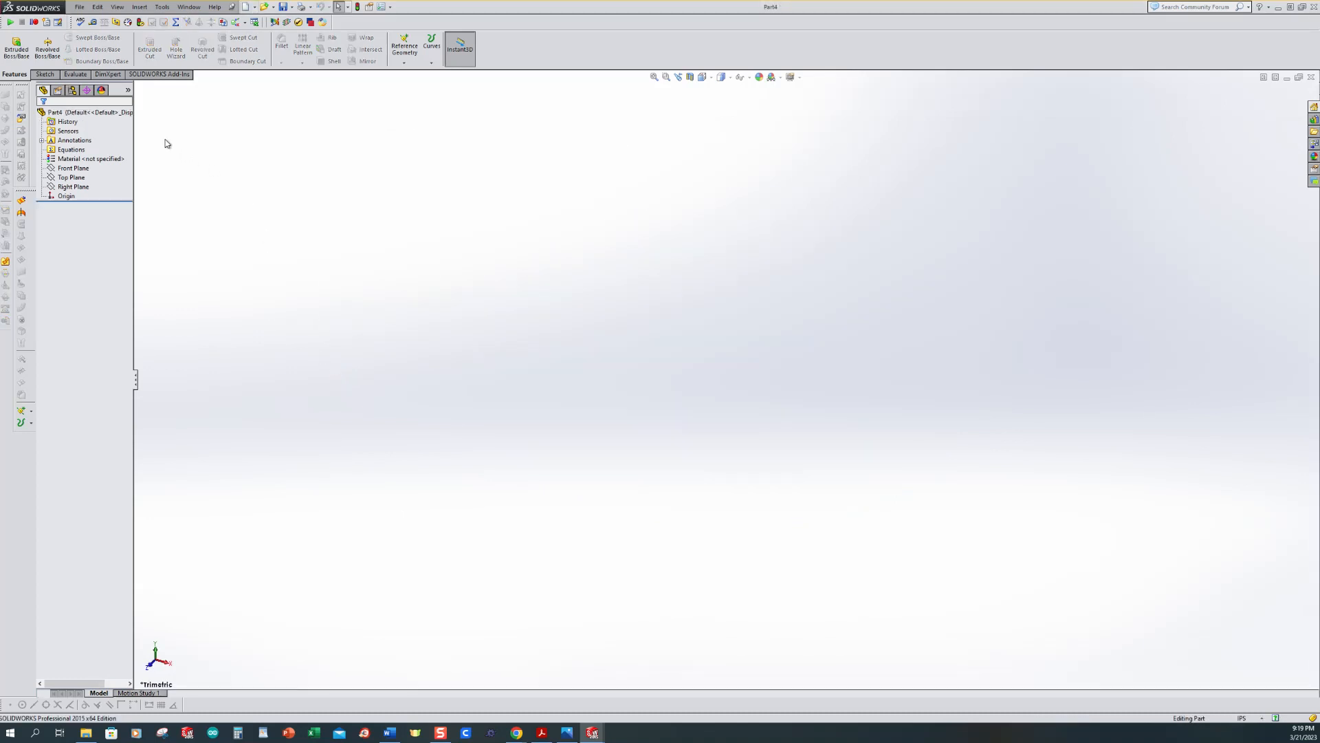
{"action": "left_click", "coordinate": [17, 47]}
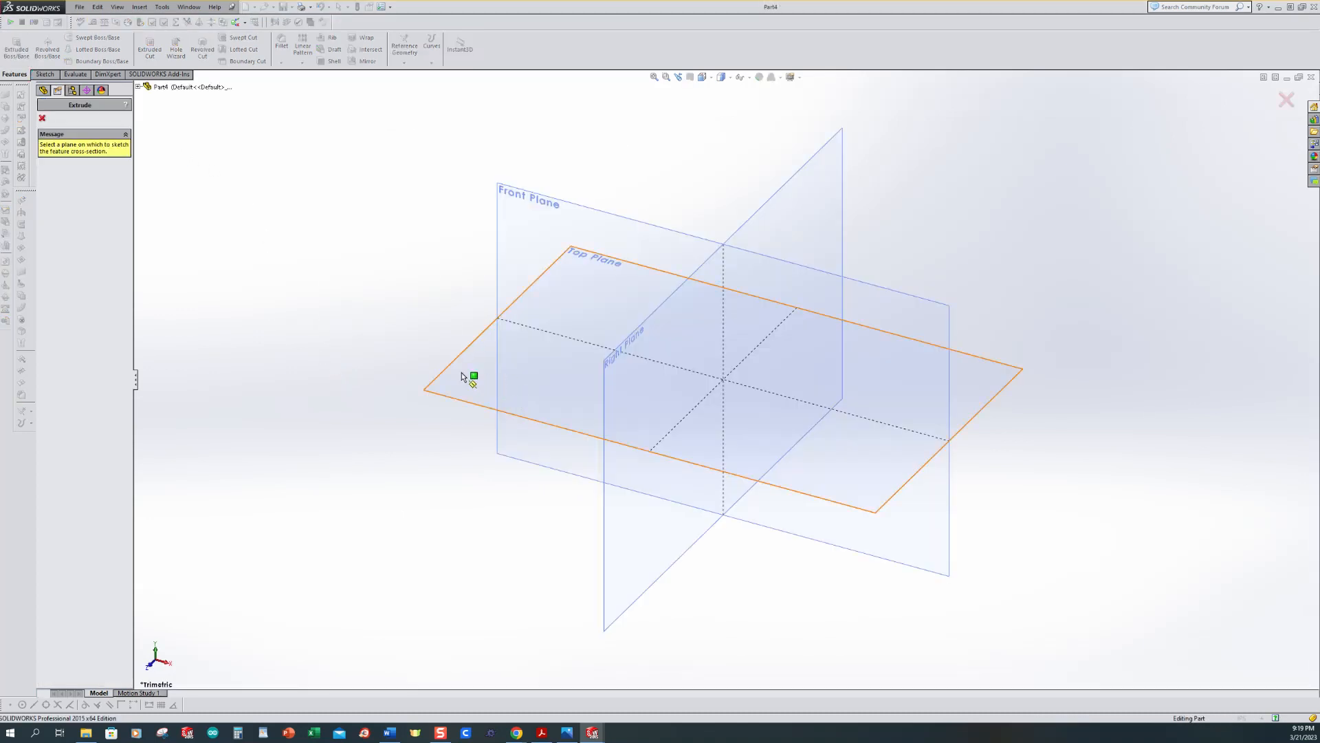
{"action": "left_click", "coordinate": [461, 377]}
{"action": "left_click", "coordinate": [82, 37]}
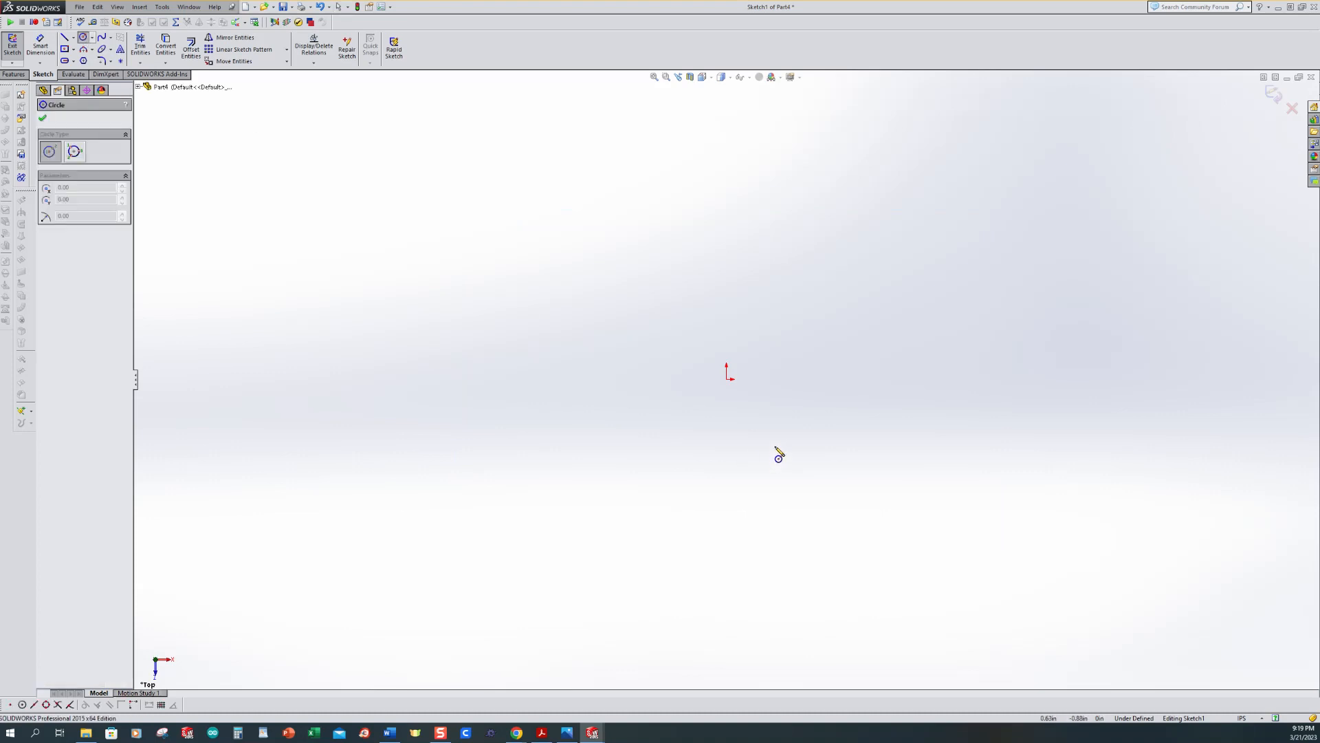
{"action": "left_click", "coordinate": [726, 378]}
{"action": "left_click", "coordinate": [754, 410]}
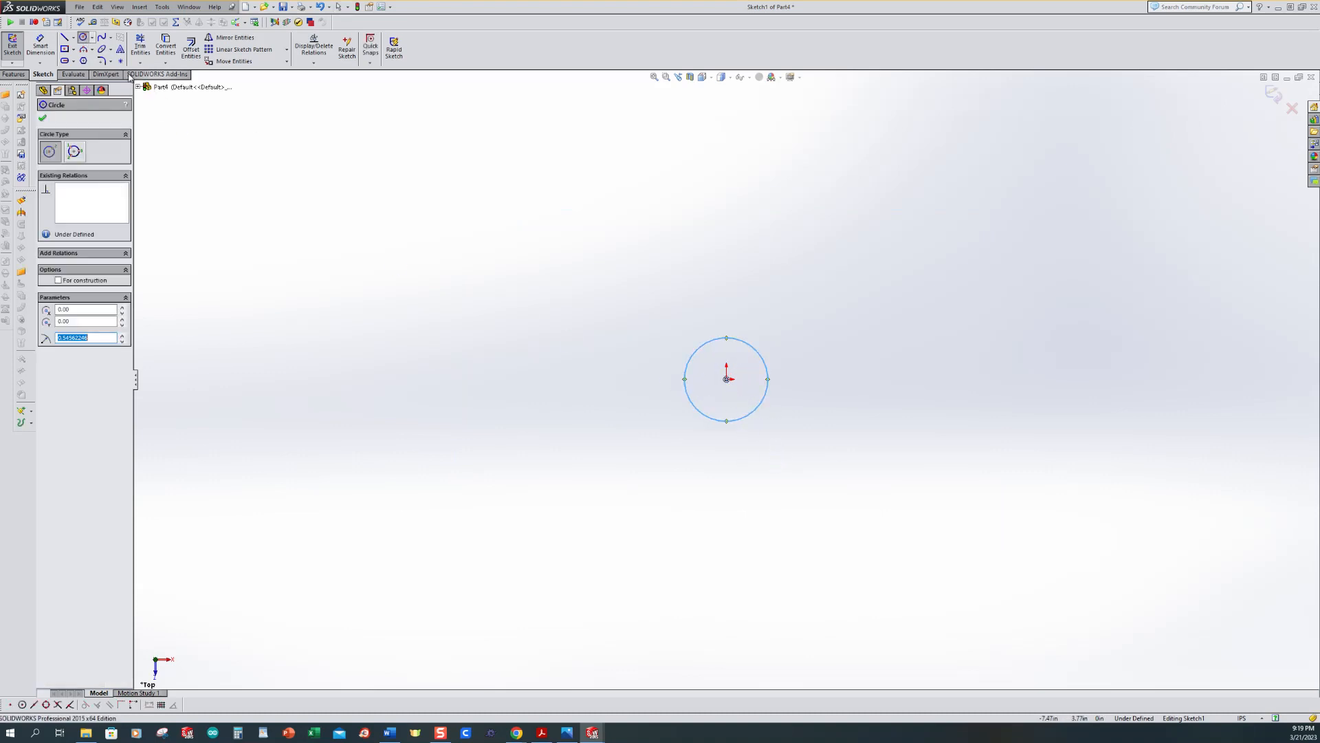
Dimension the diameter of the circle at the origin to 0.375 in.
{"action": "left_click", "coordinate": [40, 45]}
{"action": "left_click", "coordinate": [691, 342]}
{"action": "left_click", "coordinate": [617, 302]}
{"action": "type", "text": "37"}
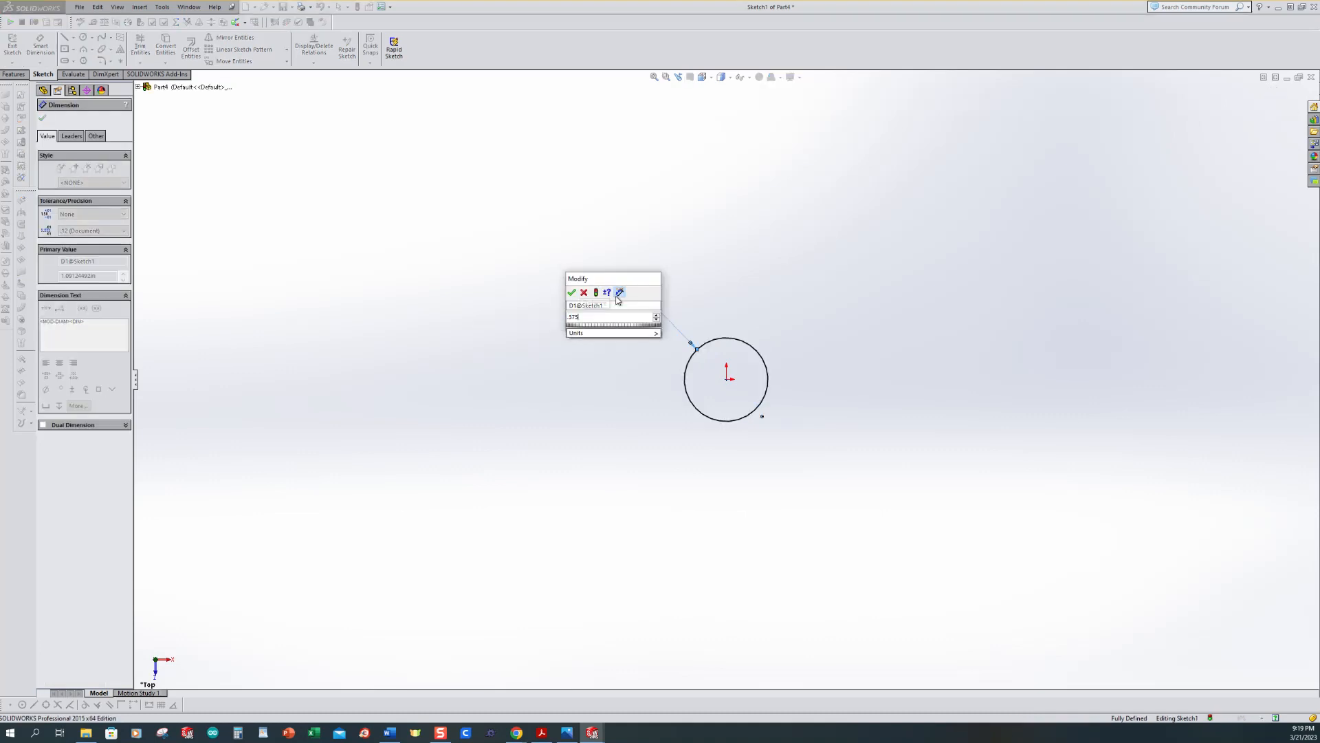
{"action": "type", "text": "5"}
{"action": "key", "text": "Return"}
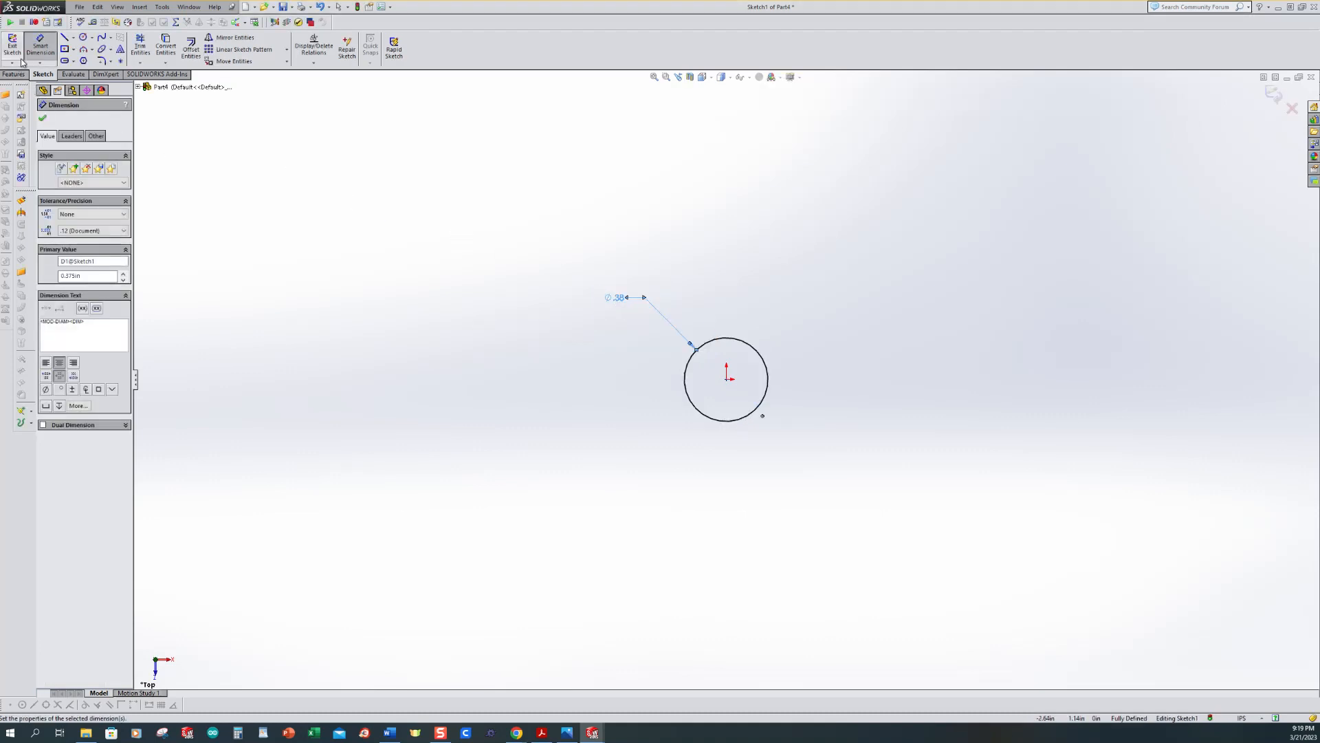
Extrude the 0.375 in circle 1 in upward as a blind boss to form the pin's shank.
{"action": "left_click", "coordinate": [12, 48]}
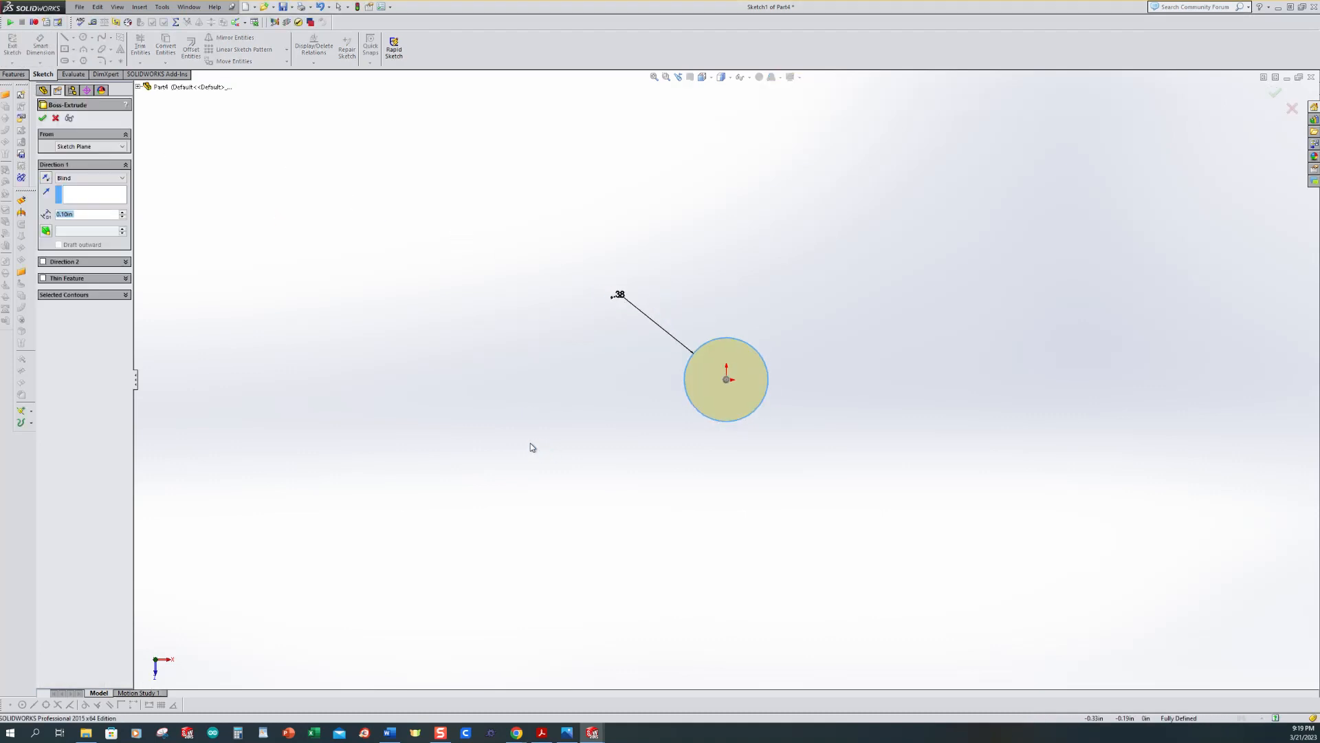
{"action": "type", "text": "1"}
{"action": "key", "text": "Return"}
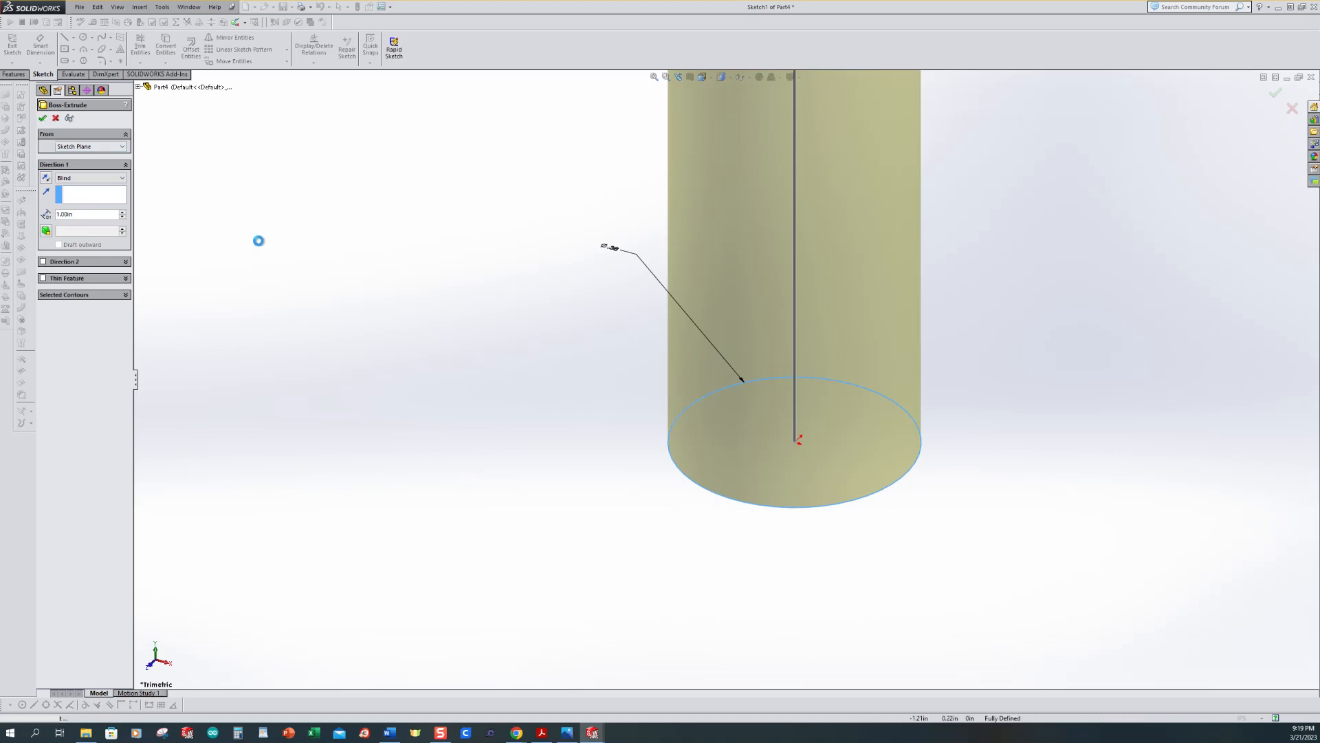
{"action": "key", "text": "Return"}
{"action": "scroll", "coordinate": [756, 323], "scroll_direction": "up", "scroll_amount": 3}
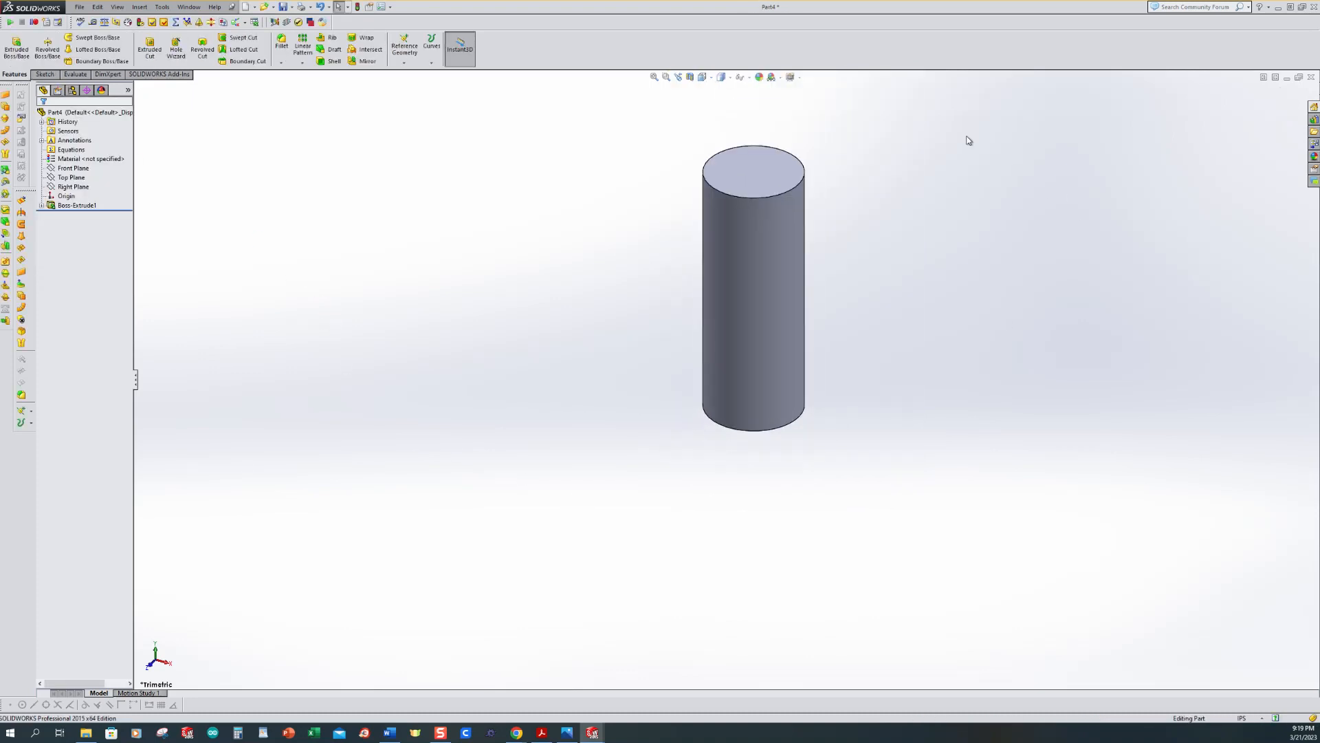
{"action": "scroll", "coordinate": [1020, 171], "scroll_direction": "down", "scroll_amount": 3}
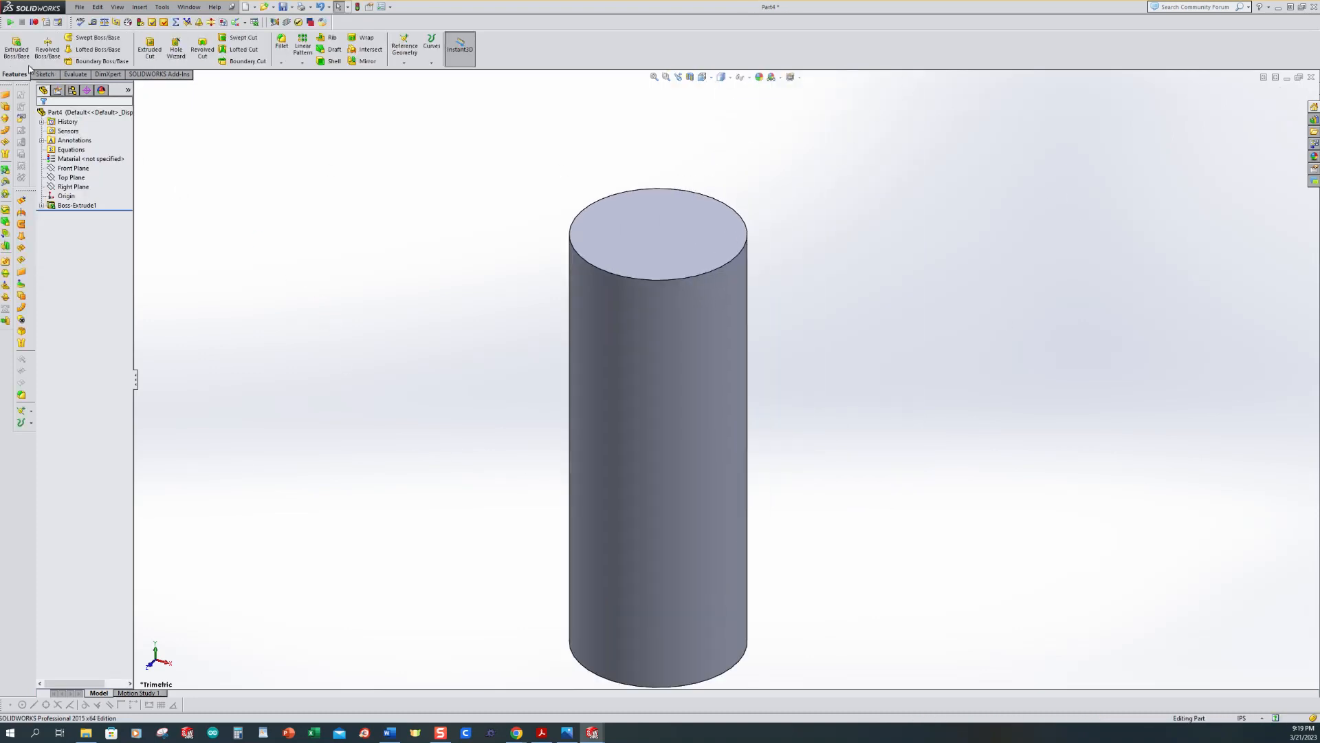
For a new extruded boss on the shank's top face, sketch a concentric circle by offsetting the face's edge 0.125 in outward.
{"action": "left_click", "coordinate": [16, 47]}
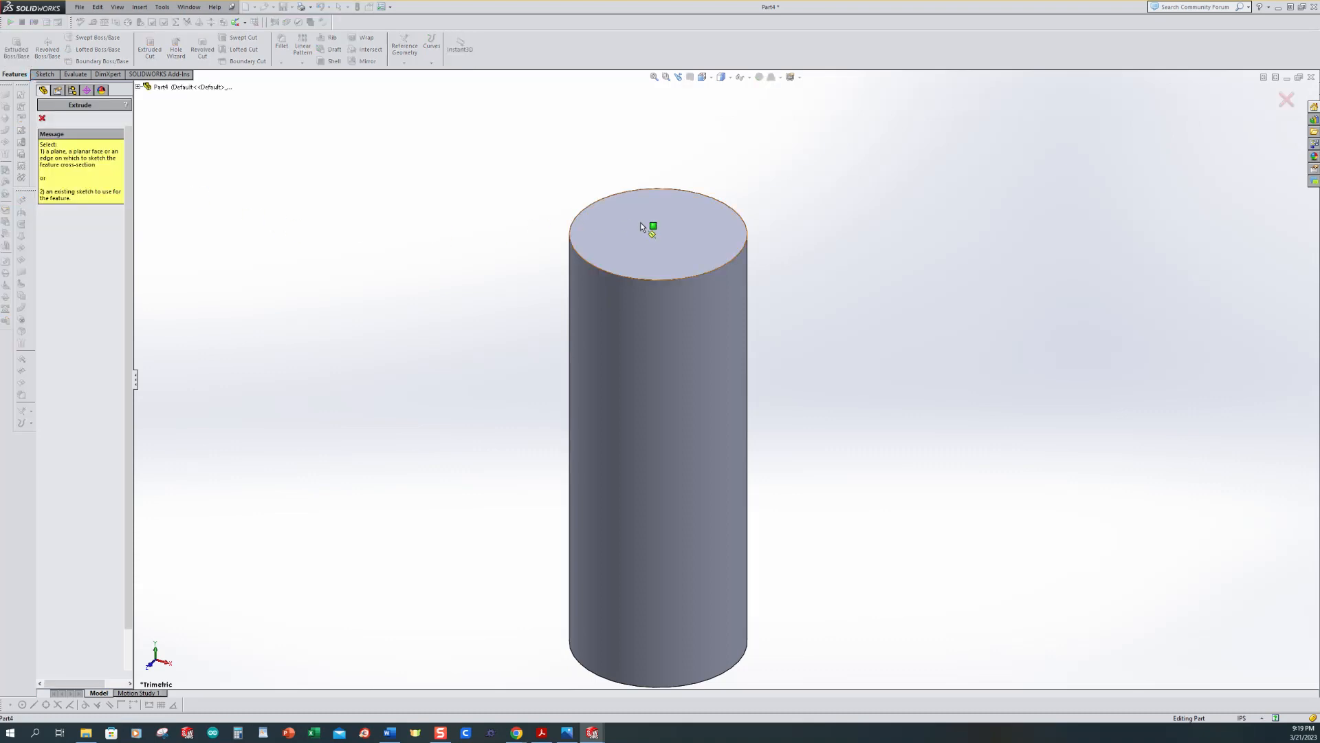
{"action": "left_click", "coordinate": [651, 220]}
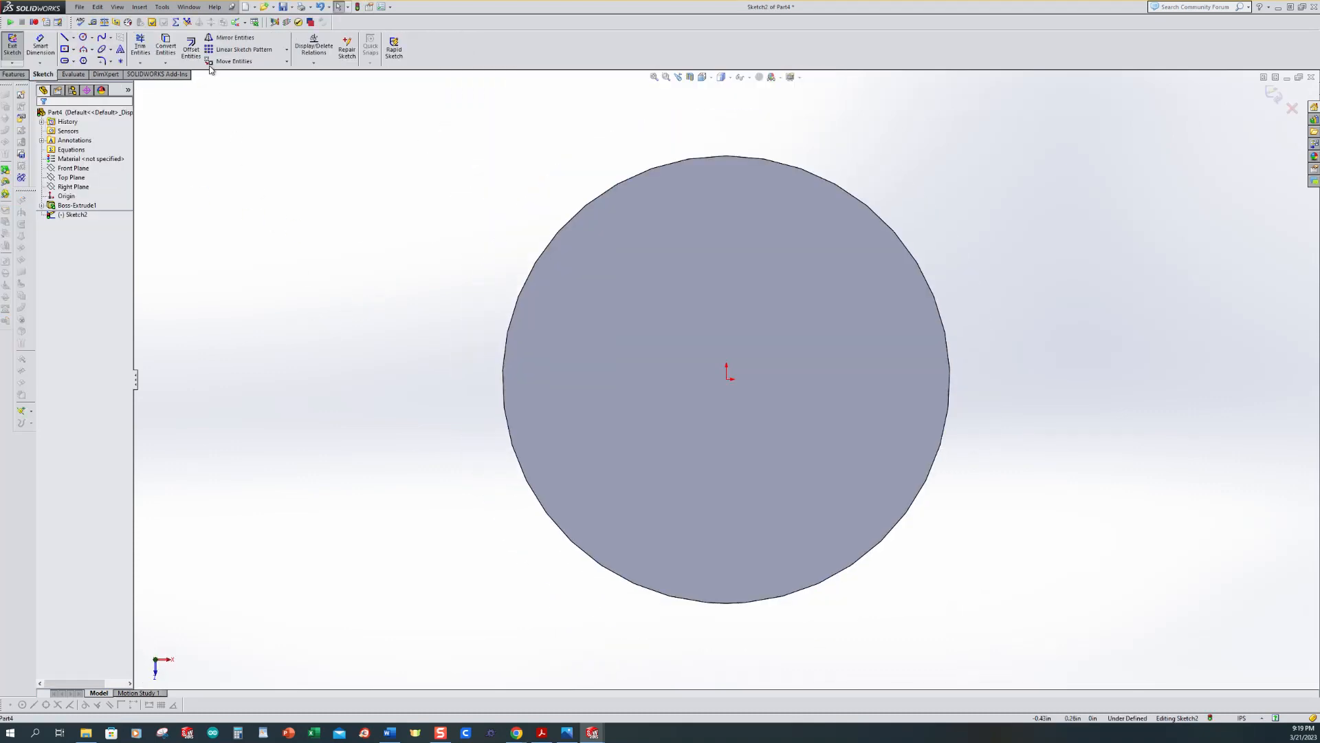
{"action": "left_click", "coordinate": [190, 47]}
{"action": "left_click", "coordinate": [653, 354]}
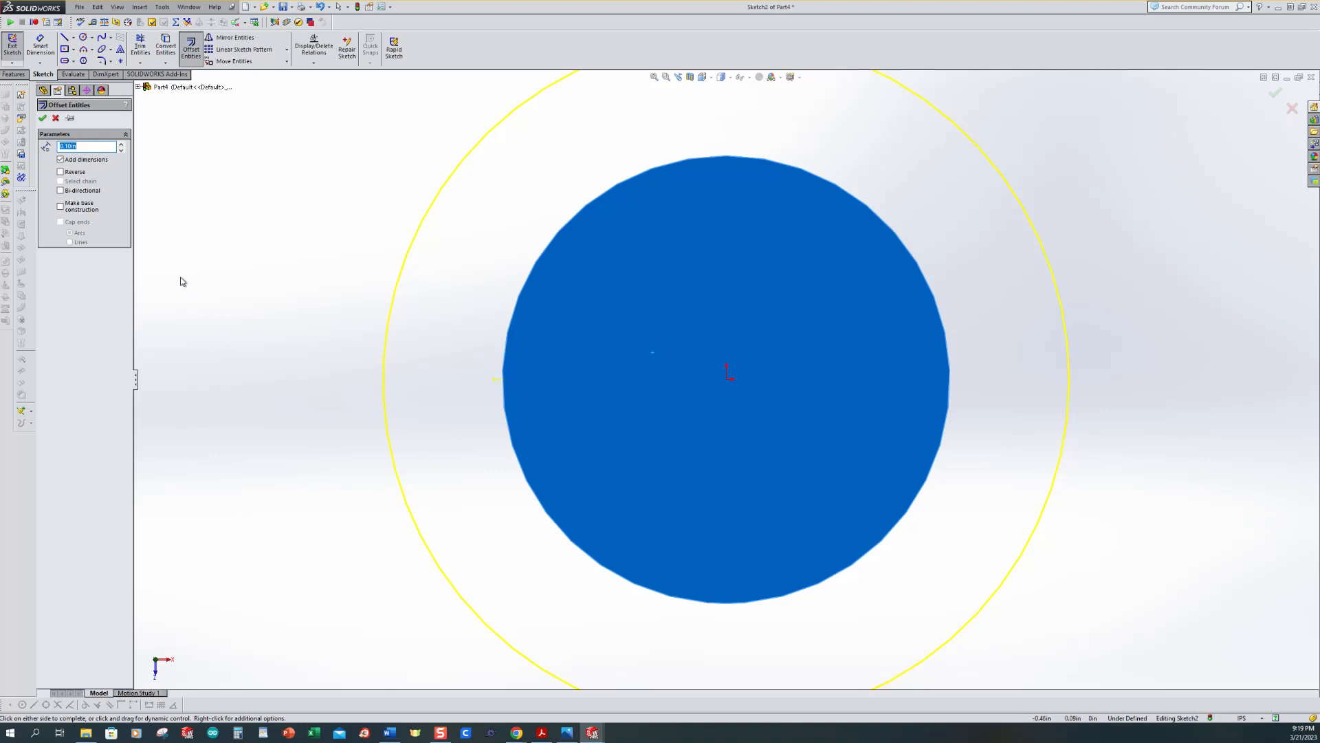
{"action": "type", "text": ".125"}
{"action": "key", "text": "Return"}
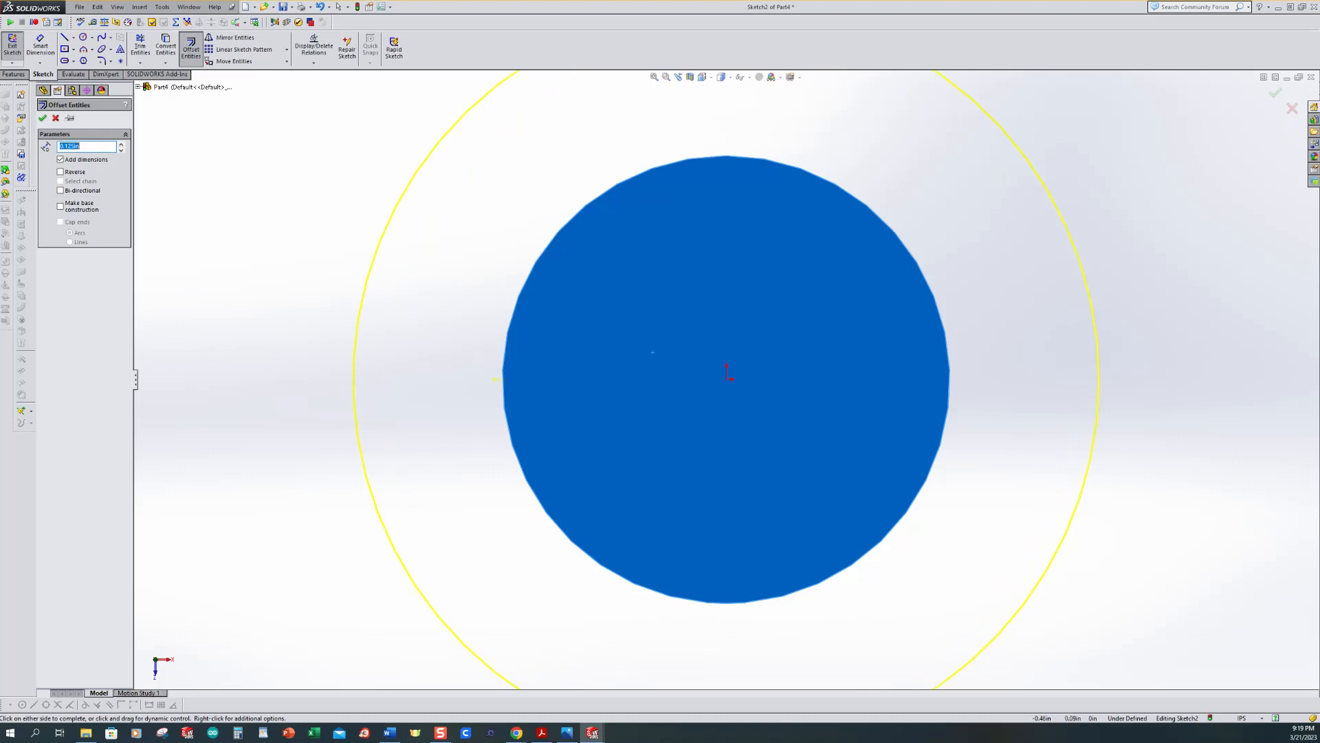
{"action": "scroll", "coordinate": [293, 323], "scroll_direction": "up", "scroll_amount": 2}
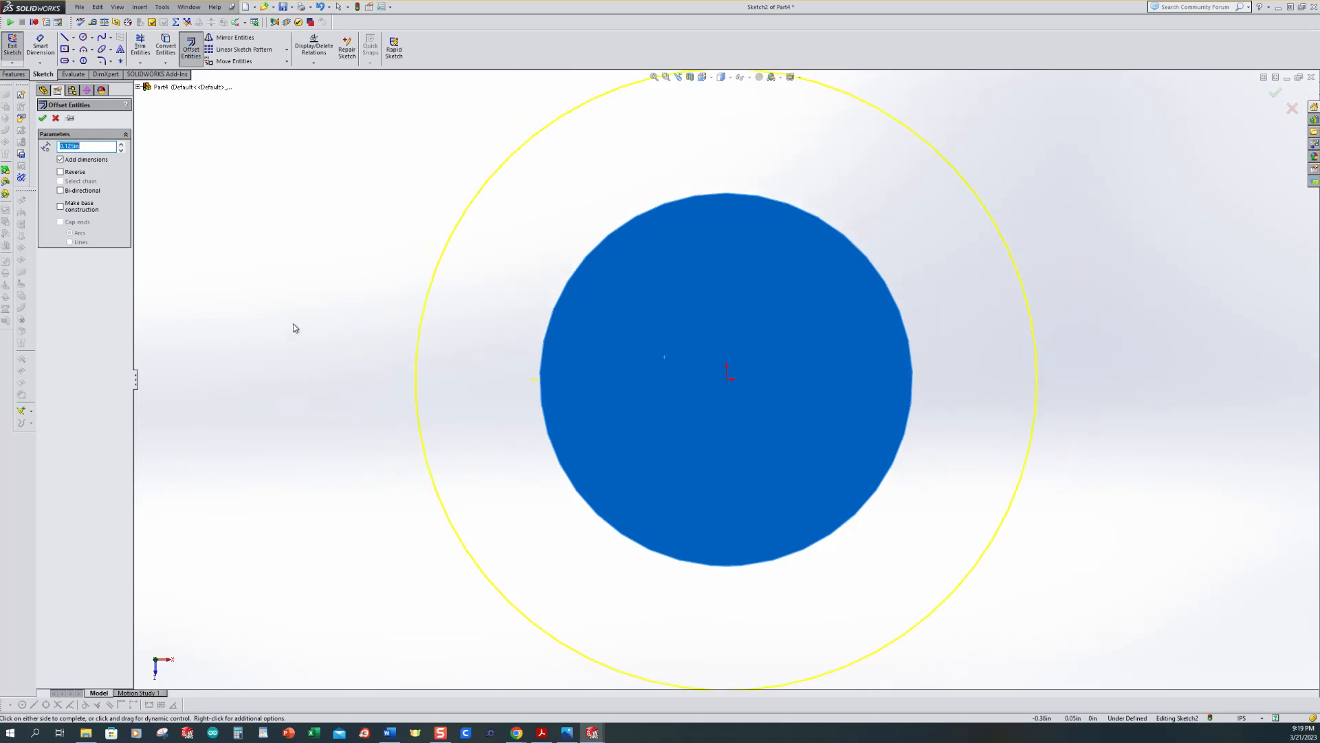
{"action": "left_click", "coordinate": [42, 118]}
Extrude the offset circle 0.25 in upward as the pin's head, merged with the shank.
{"action": "middle_click_drag", "start_coordinate": [380, 367], "coordinate": [440, 413]}
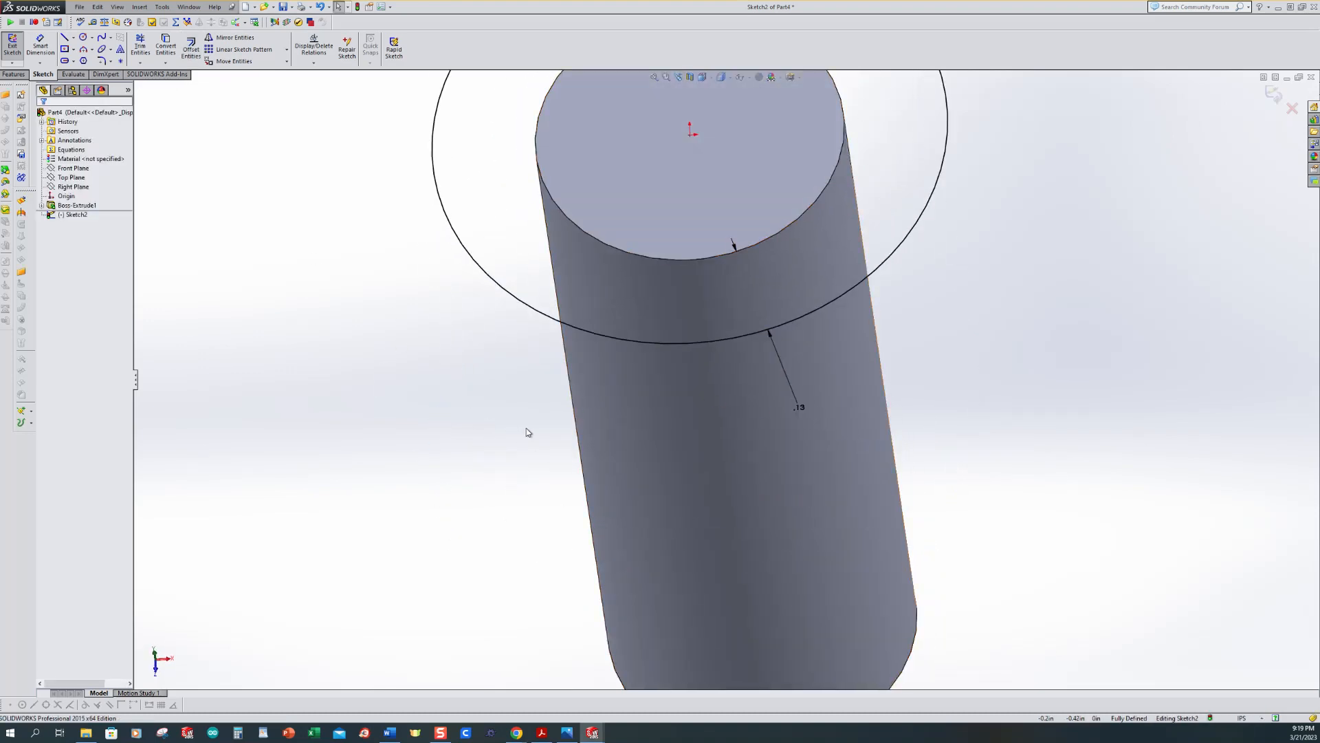
{"action": "scroll", "coordinate": [517, 434], "scroll_direction": "up", "scroll_amount": 2}
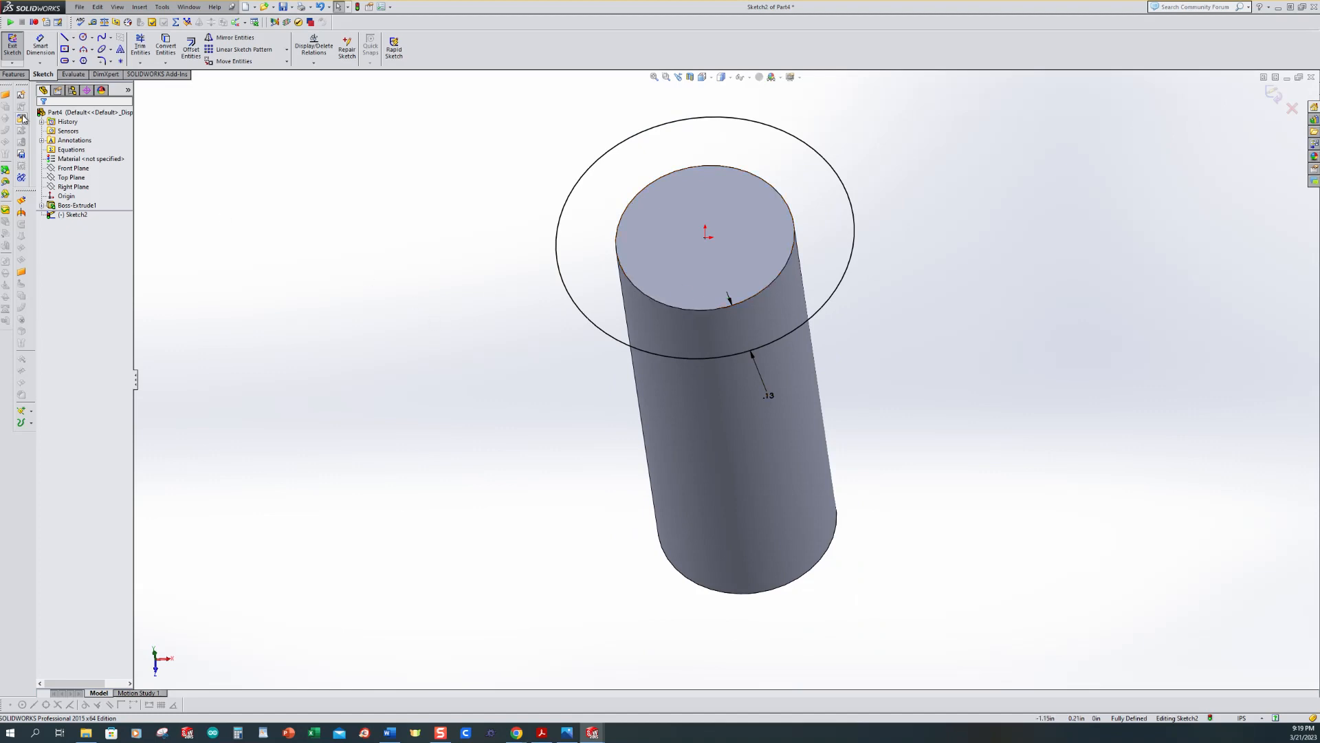
{"action": "left_click", "coordinate": [14, 49]}
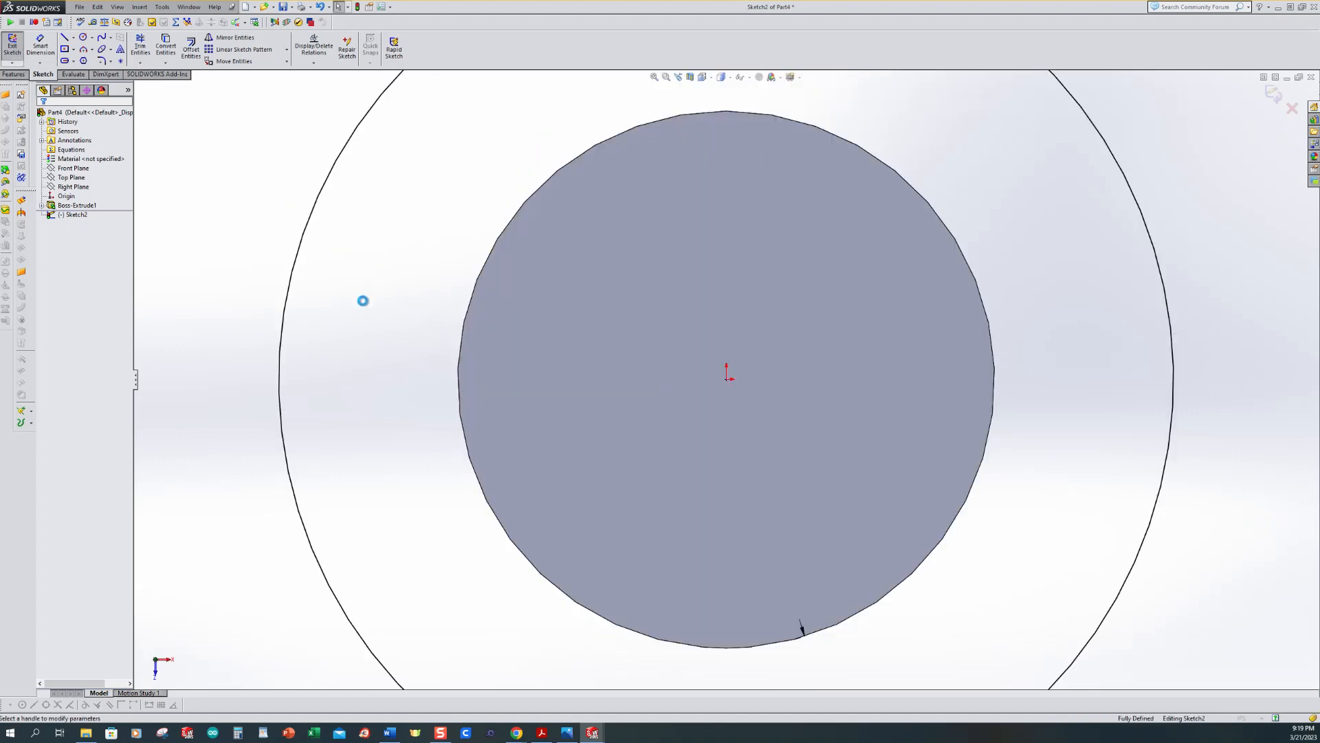
{"action": "middle_click_drag", "start_coordinate": [407, 456], "coordinate": [507, 366]}
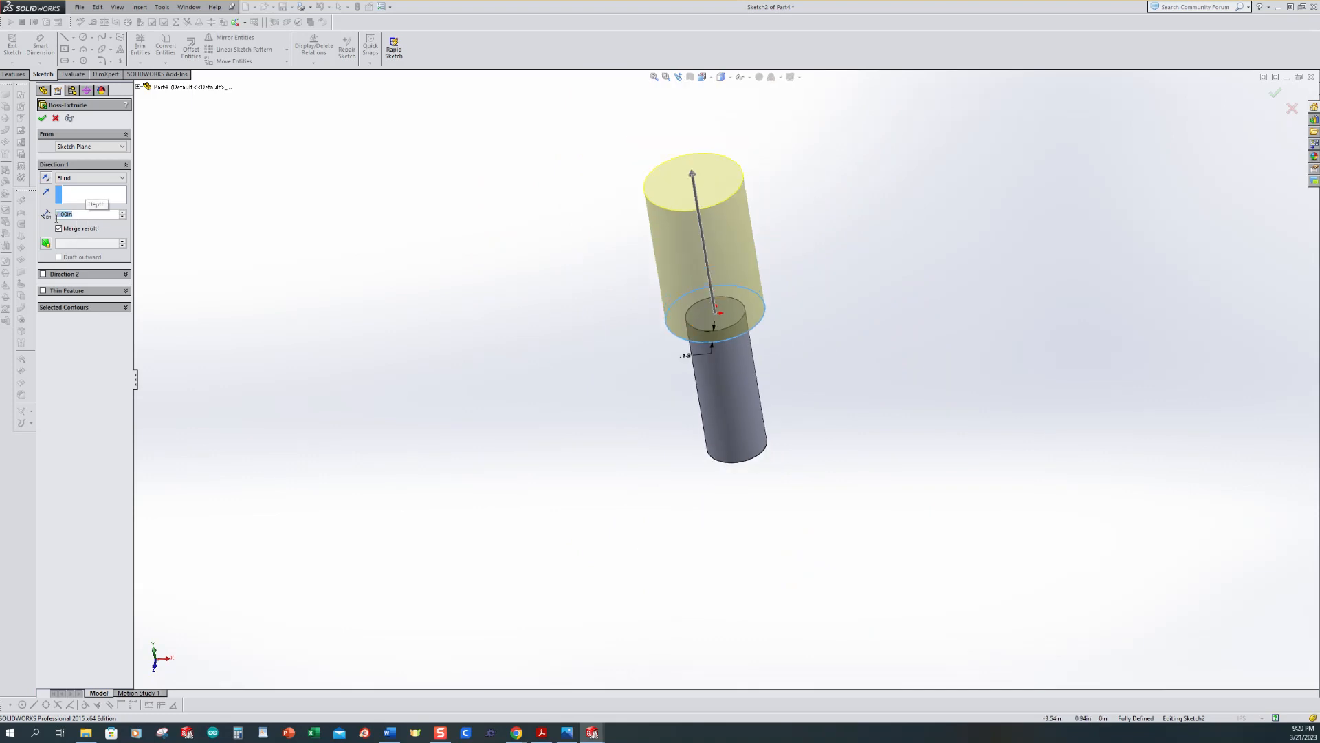
{"action": "type", "text": ".25"}
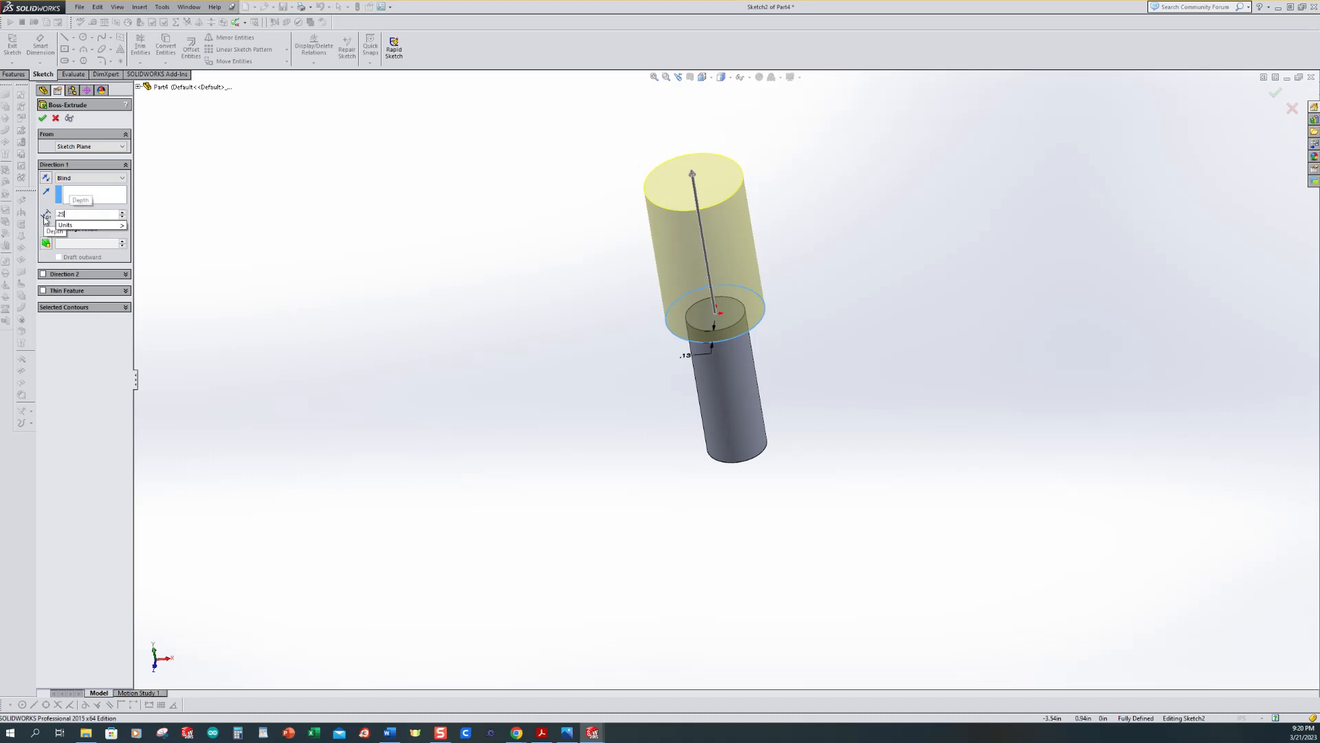
{"action": "key", "text": "Return"}
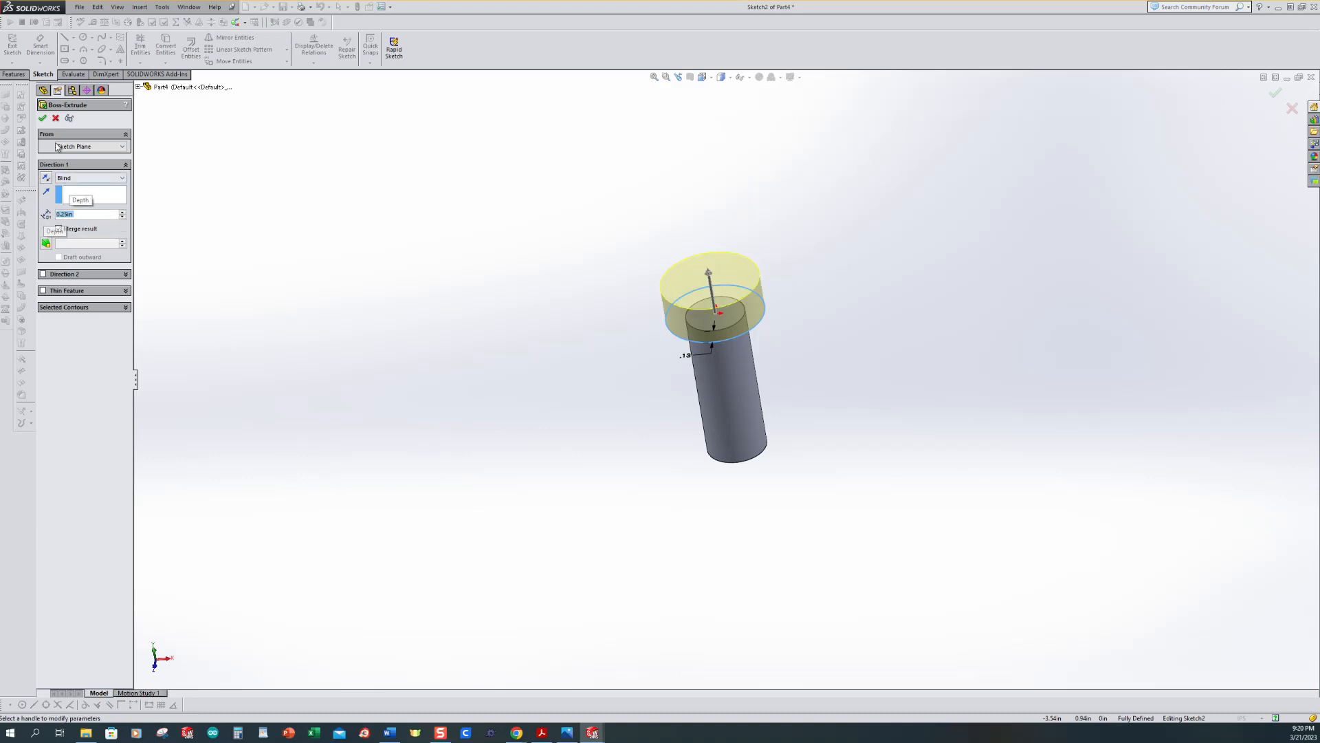
{"action": "left_click", "coordinate": [42, 119]}
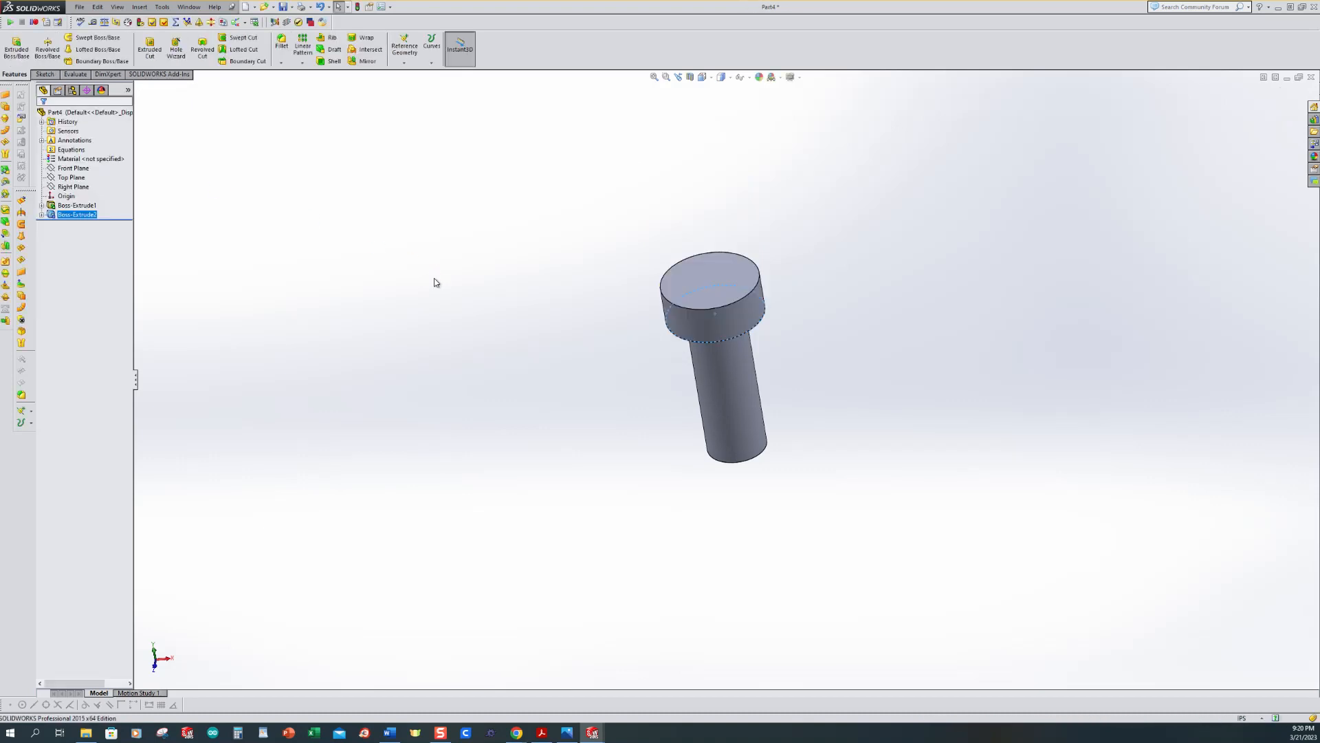
Show the pin in isometric view and save the part as DRIVE PIN.
{"action": "key", "text": "ctrl+7"}
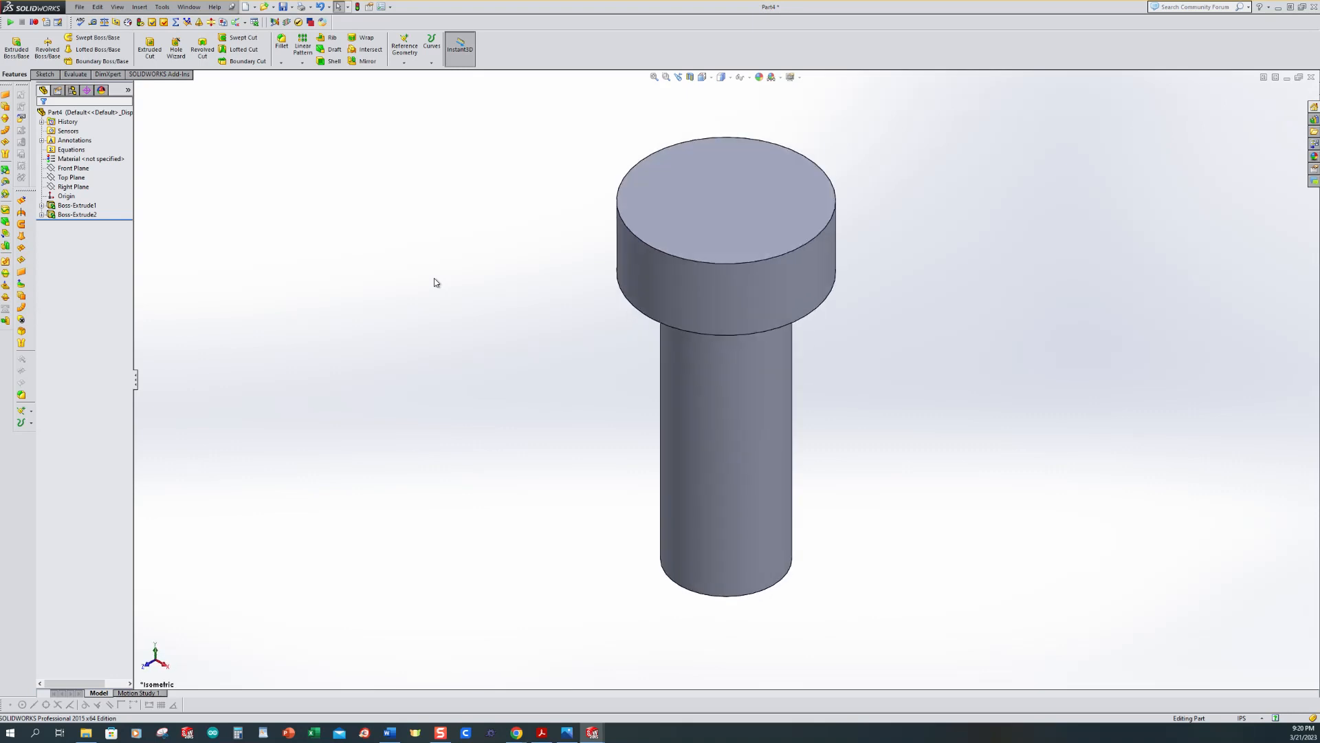
{"action": "key", "text": "ctrl+s"}
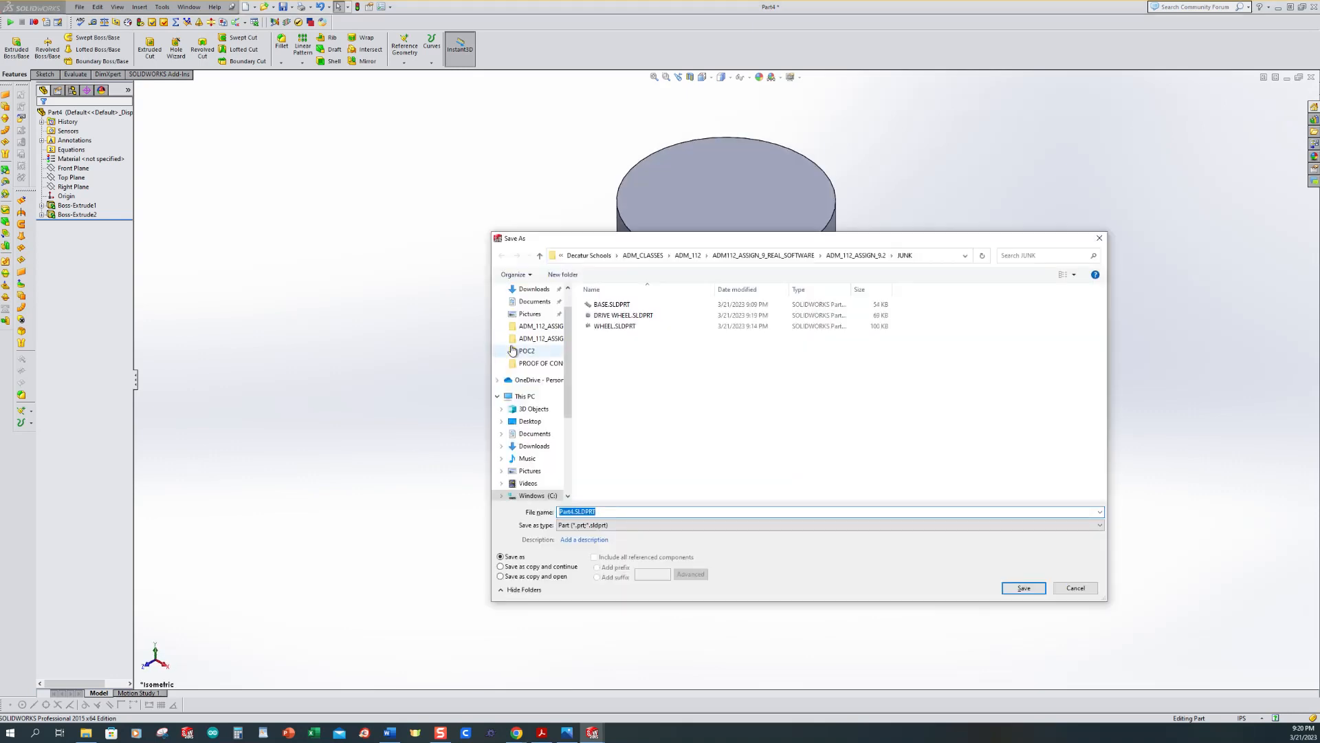
{"action": "type", "text": "DRIVE PIN"}
{"action": "left_click", "coordinate": [1024, 588]}
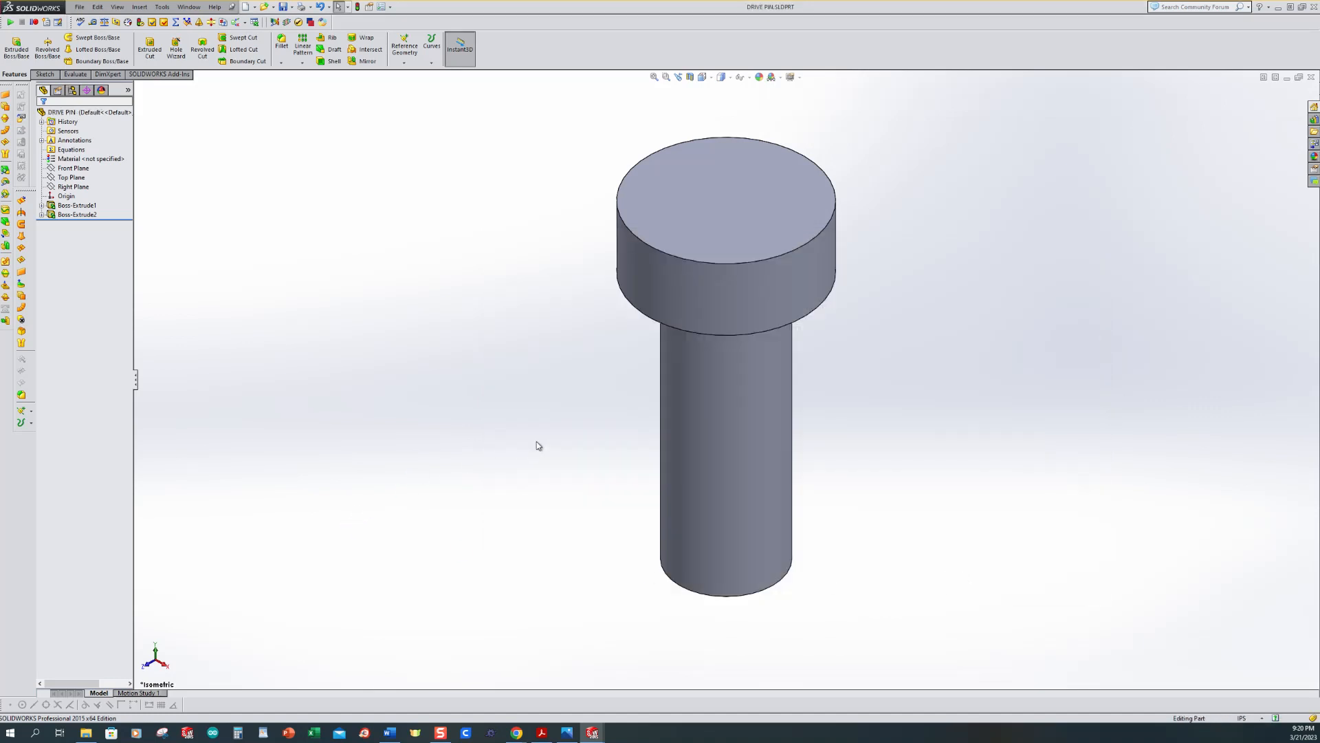
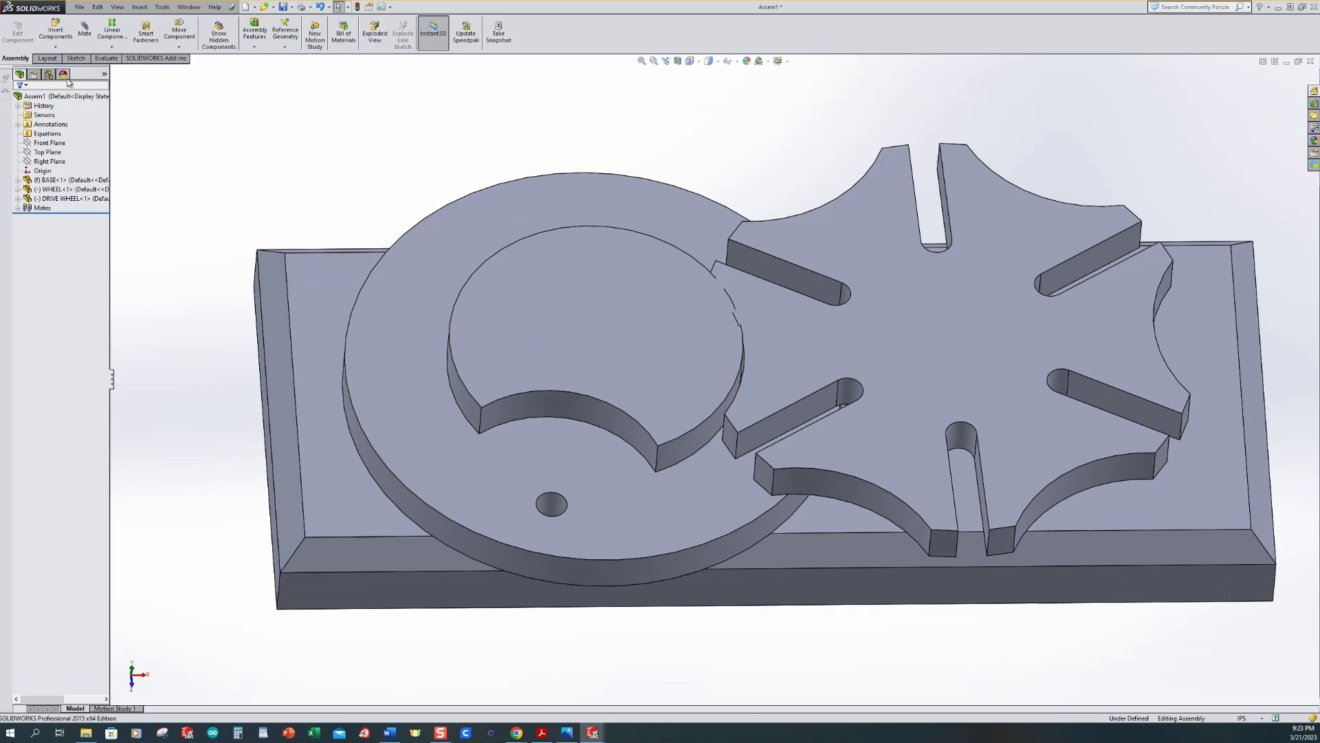
Insert the DRIVE PIN part into the assembly and place it in free space behind the drive wheel.
{"action": "left_click", "coordinate": [55, 46]}
{"action": "left_click", "coordinate": [63, 56]}
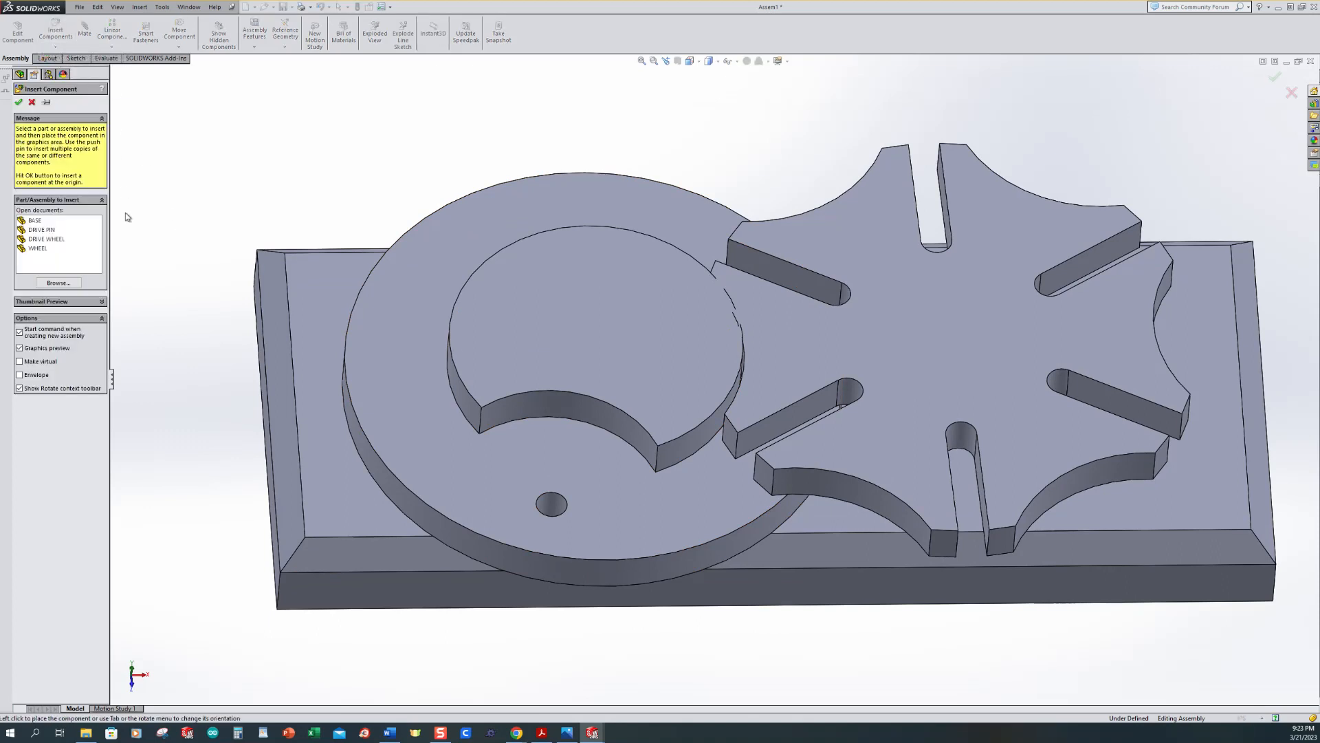
{"action": "left_click", "coordinate": [38, 230]}
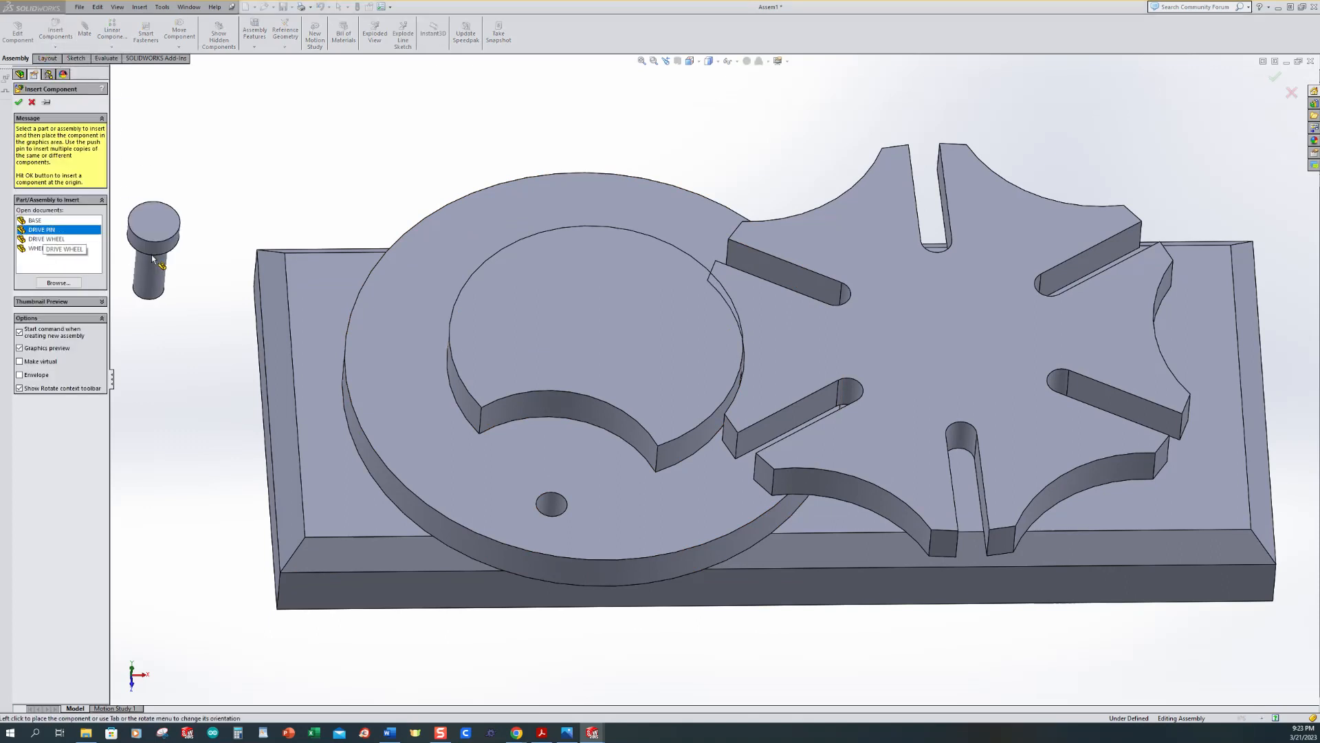
{"action": "left_click", "coordinate": [344, 173]}
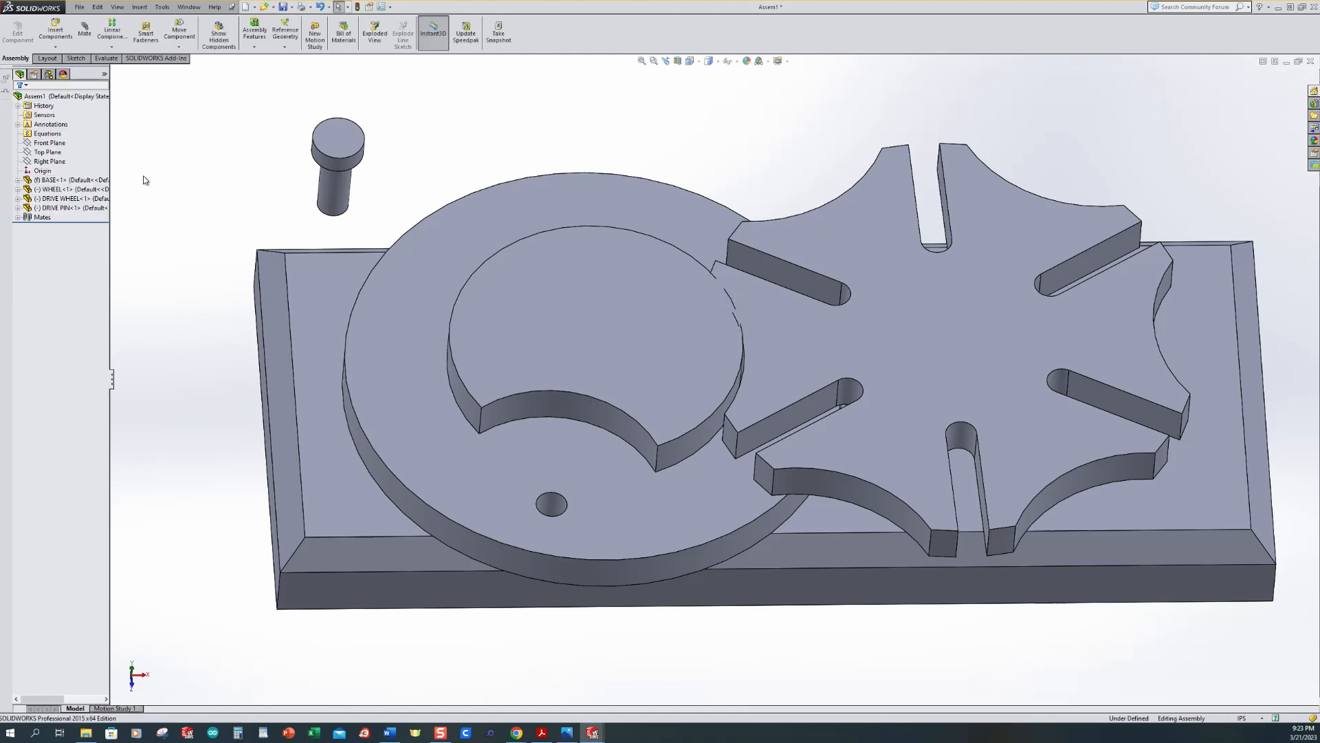
Add a concentric mate between the drive pin's shank and the small hole in the drive wheel.
{"action": "left_click", "coordinate": [85, 33]}
{"action": "left_click", "coordinate": [341, 193]}
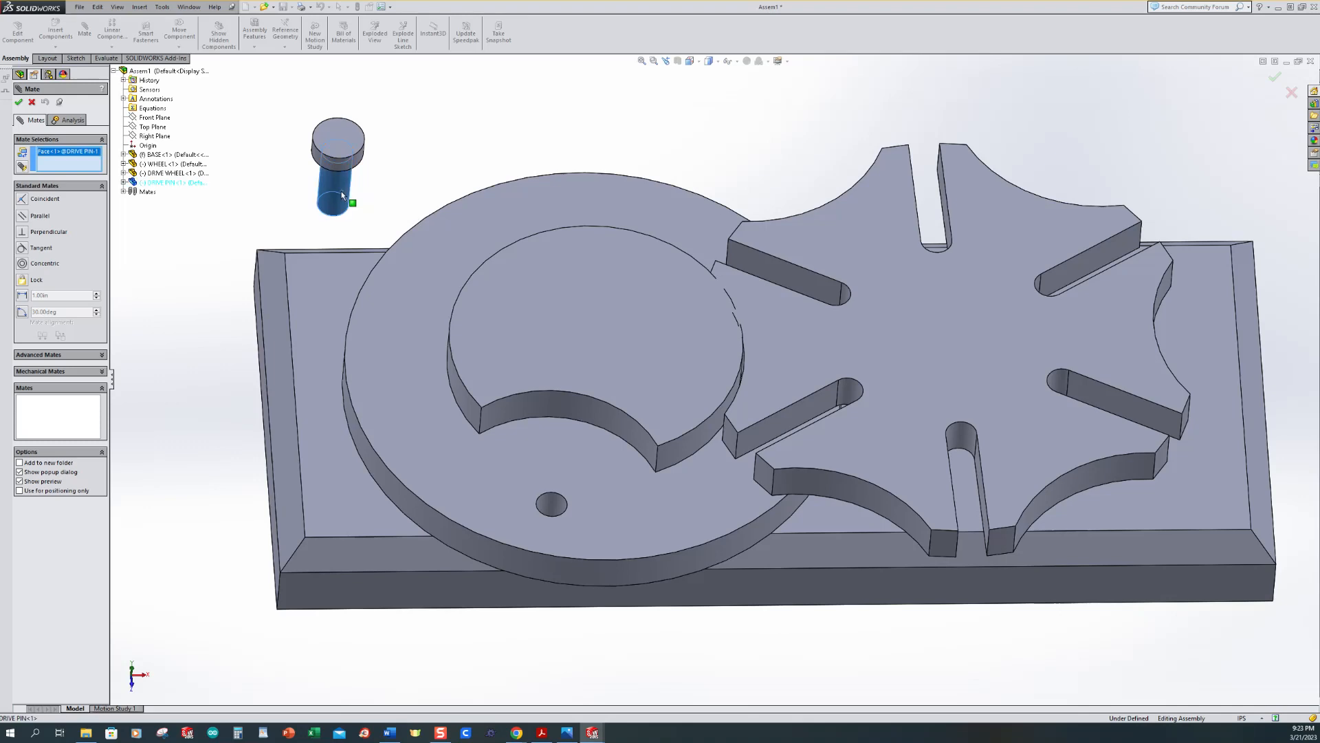
{"action": "left_click", "coordinate": [553, 509]}
{"action": "left_click", "coordinate": [537, 524]}
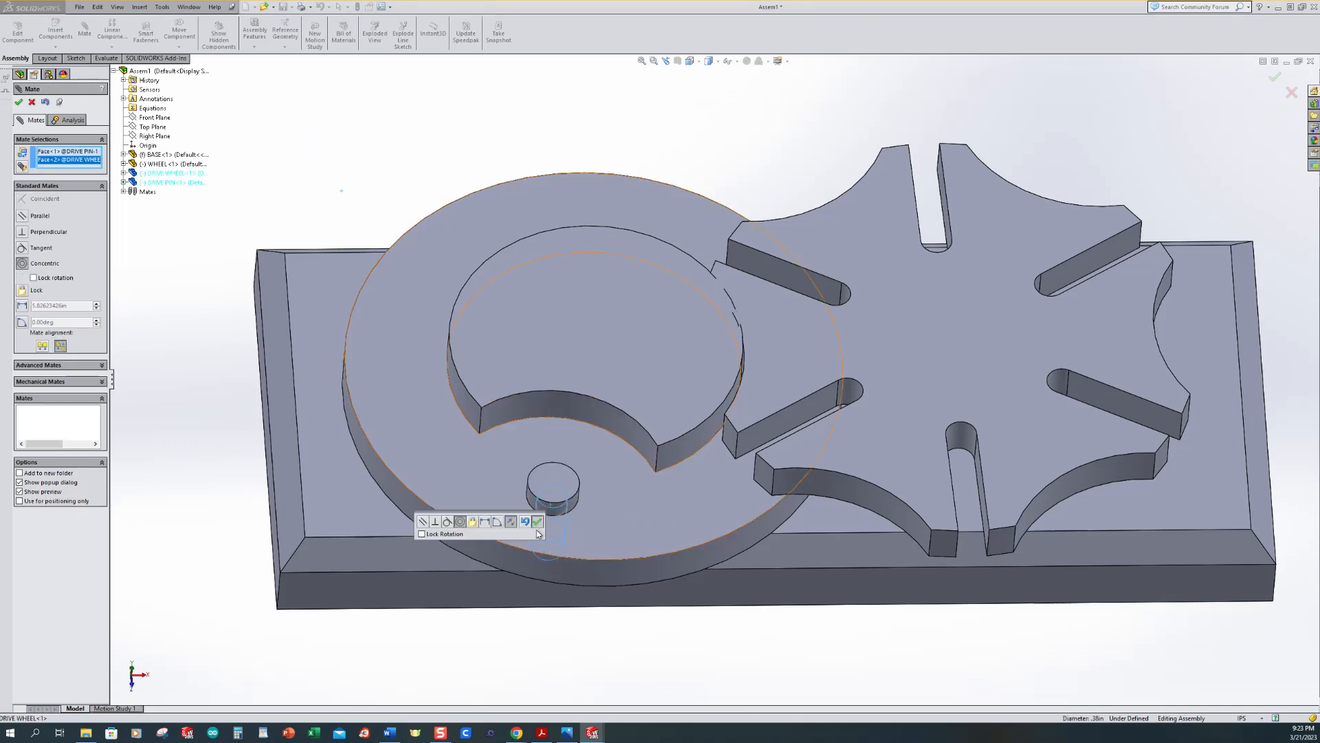
Slide the mated drive pin upward along its axis until it is clear above the drive wheel.
{"action": "middle_click_drag", "start_coordinate": [596, 615], "coordinate": [517, 365]}
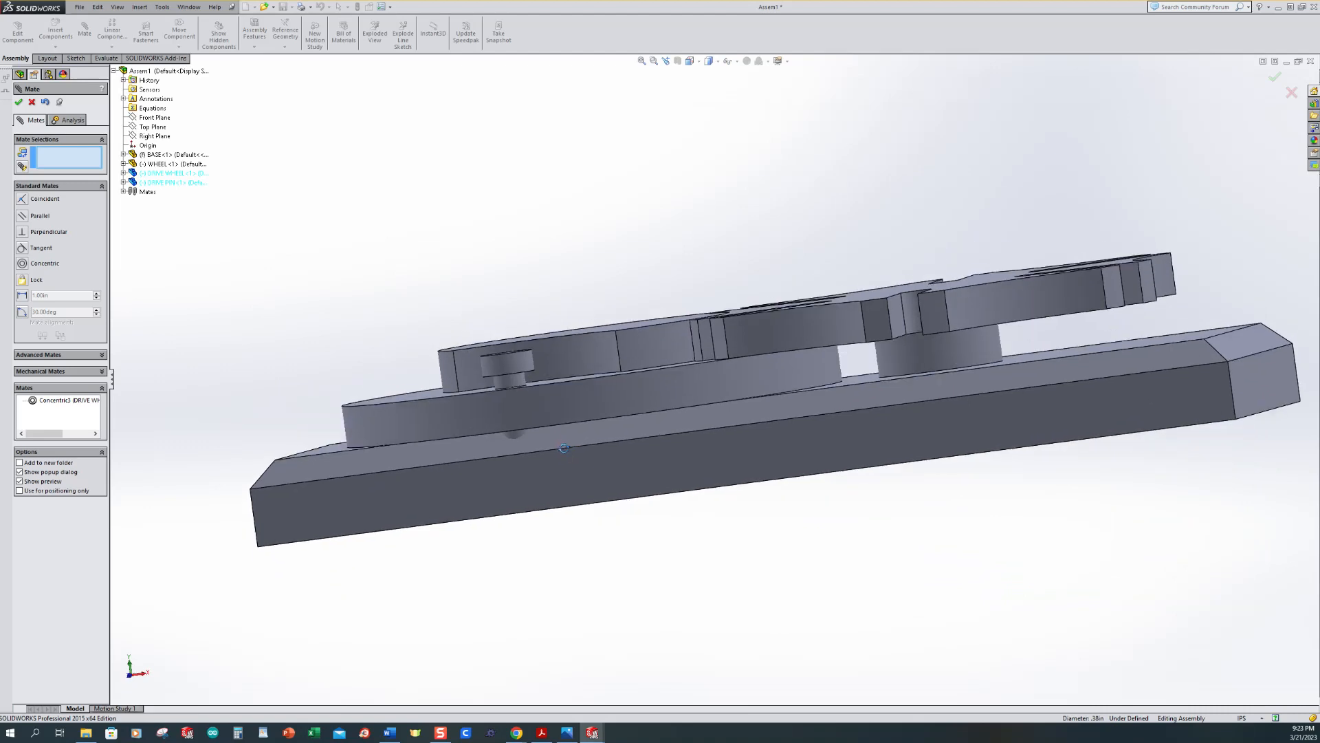
{"action": "left_click_drag", "start_coordinate": [514, 291], "coordinate": [499, 183]}
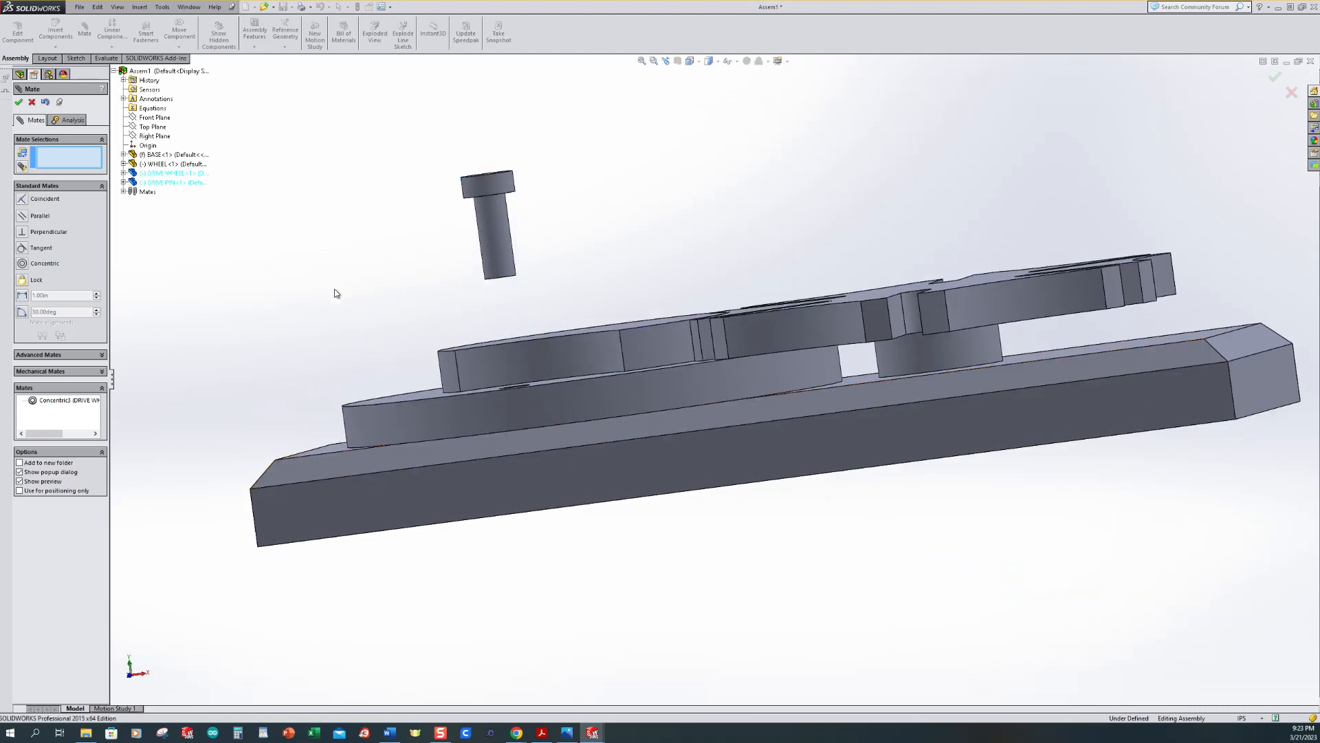
{"action": "middle_click_drag", "start_coordinate": [334, 293], "coordinate": [290, 322]}
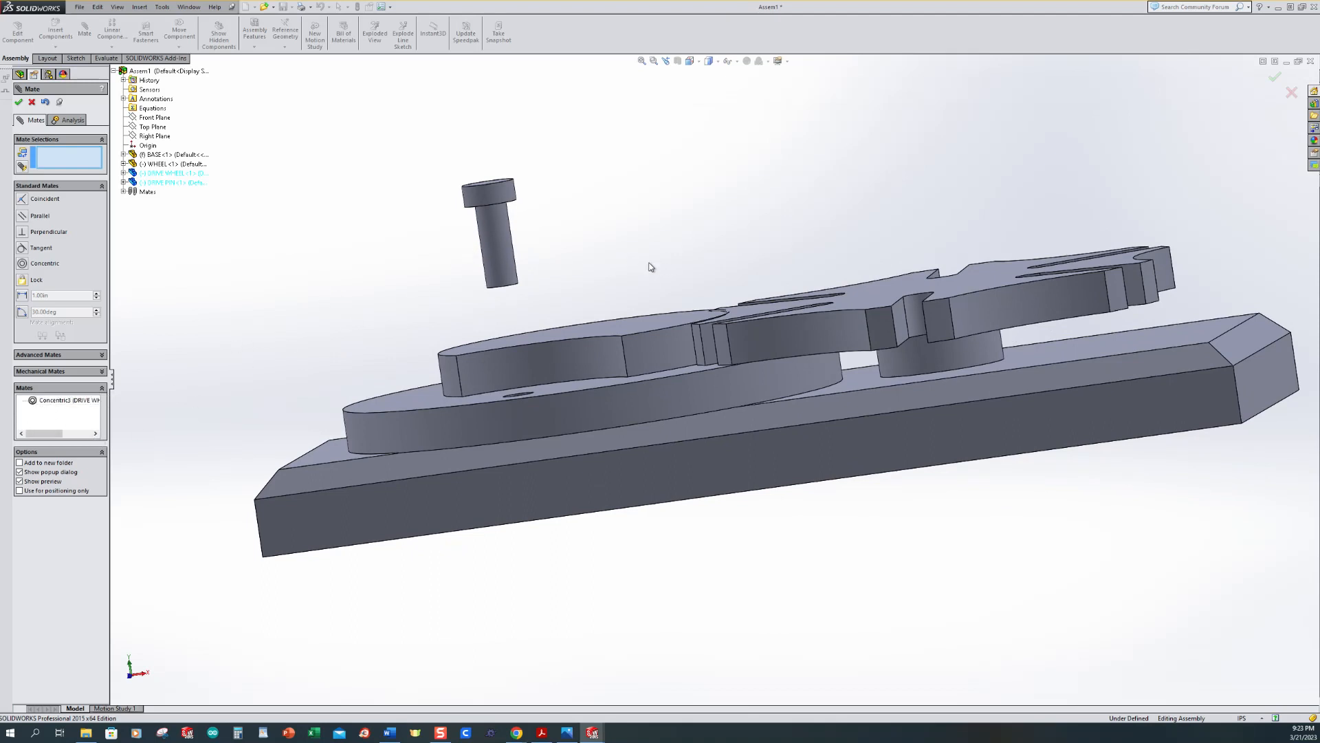
Add a coincident mate between the underside of the drive pin's head and the top face of the slotted wheel.
{"action": "middle_click_drag", "start_coordinate": [652, 268], "coordinate": [621, 174]}
{"action": "scroll", "coordinate": [621, 174], "scroll_direction": "down", "scroll_amount": 5}
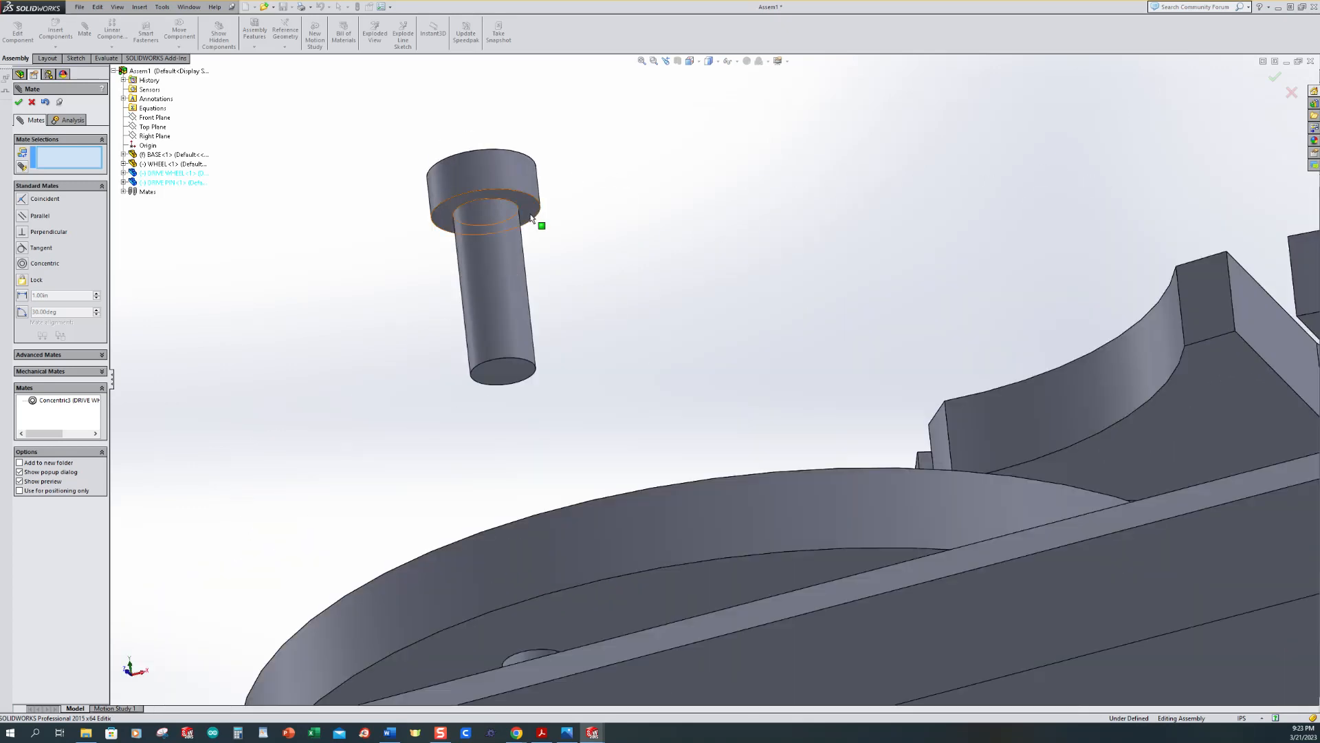
{"action": "left_click", "coordinate": [541, 226]}
{"action": "scroll", "coordinate": [303, 286], "scroll_direction": "up", "scroll_amount": 3}
{"action": "middle_click_drag", "start_coordinate": [303, 286], "coordinate": [361, 419]}
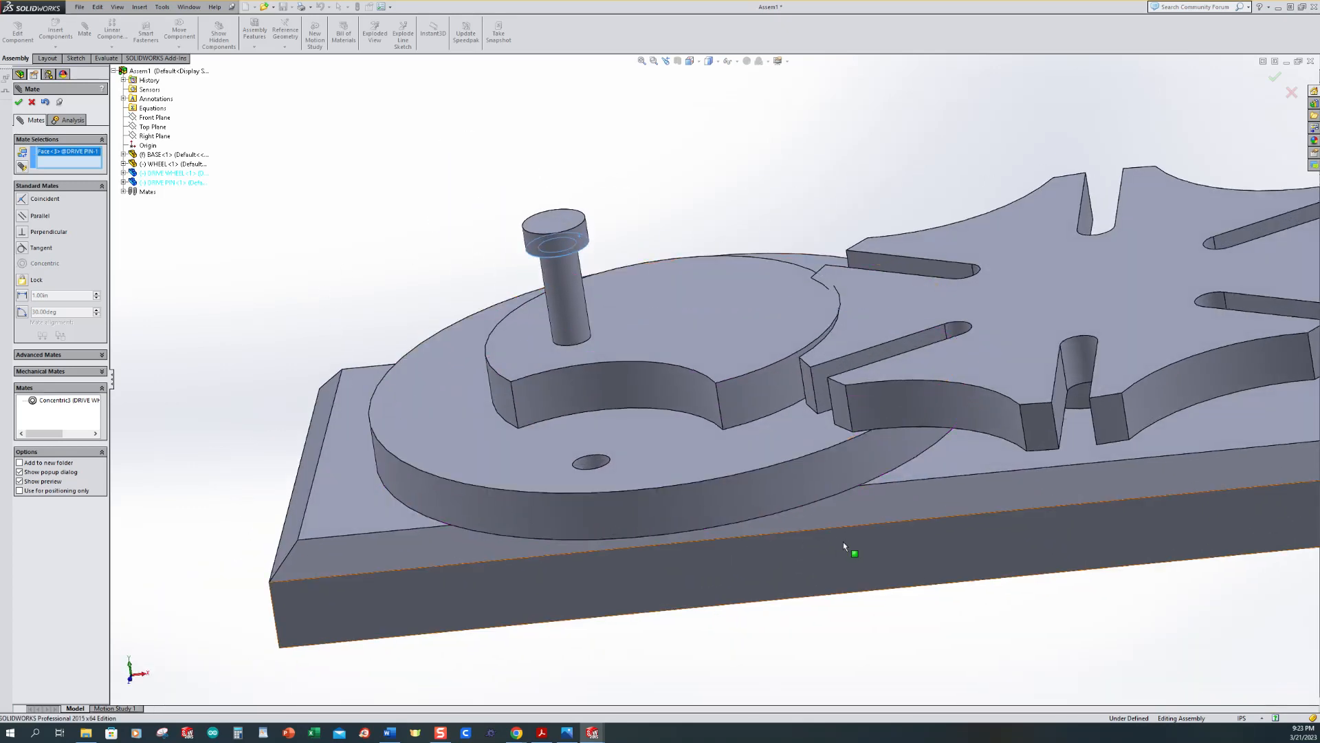
{"action": "left_click", "coordinate": [944, 358]}
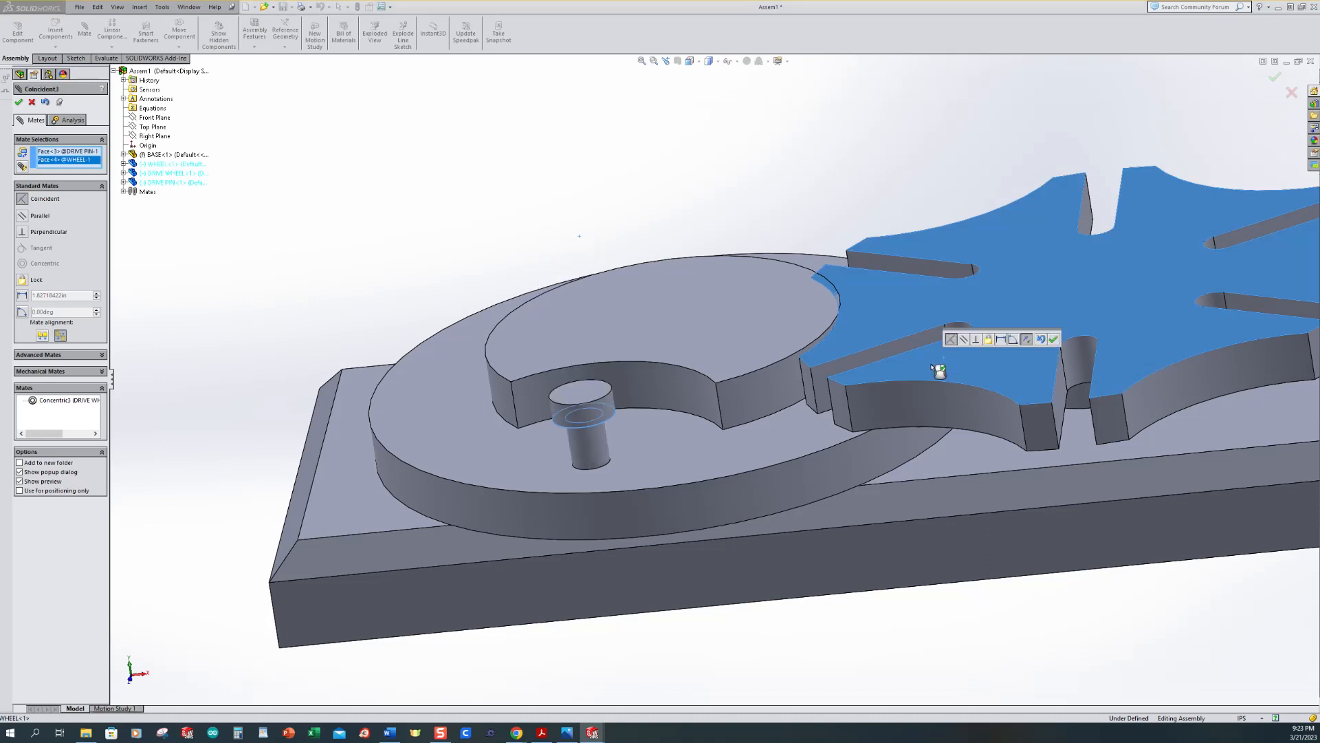
{"action": "left_click", "coordinate": [1053, 339]}
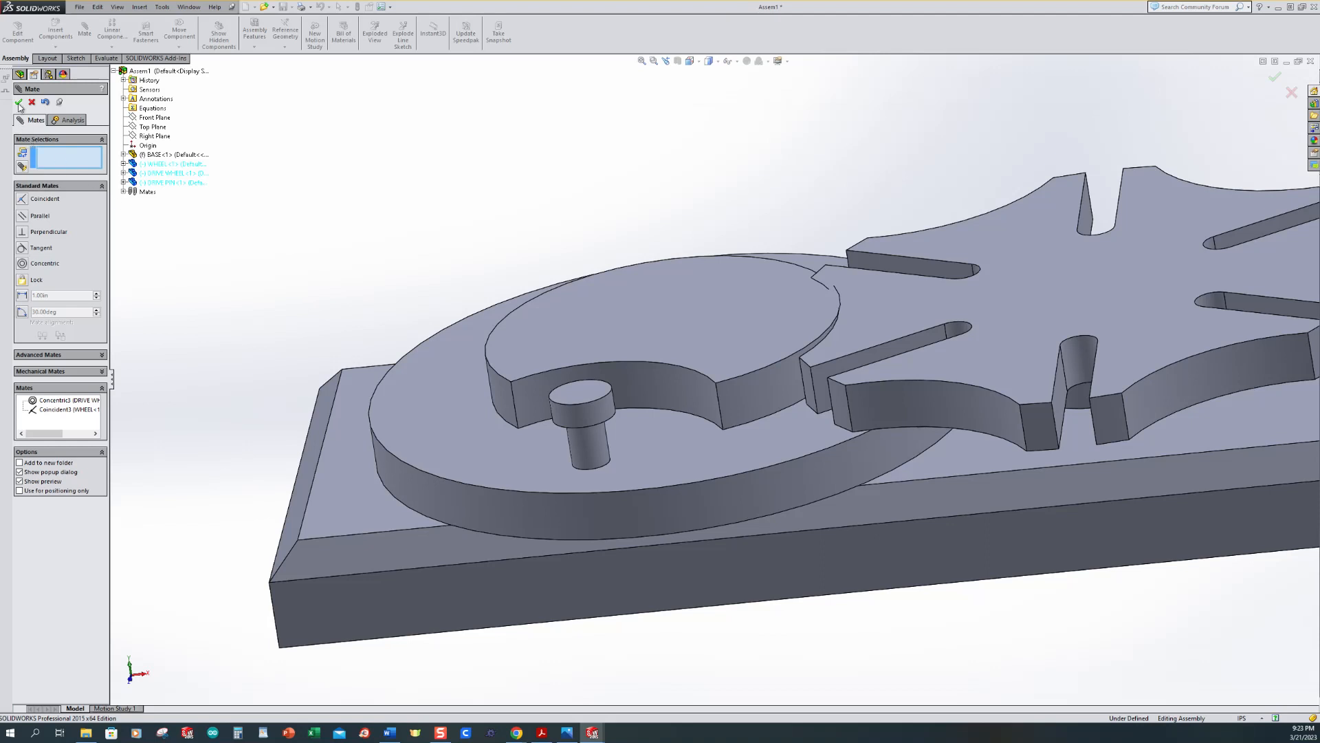
{"action": "key", "text": "Escape"}
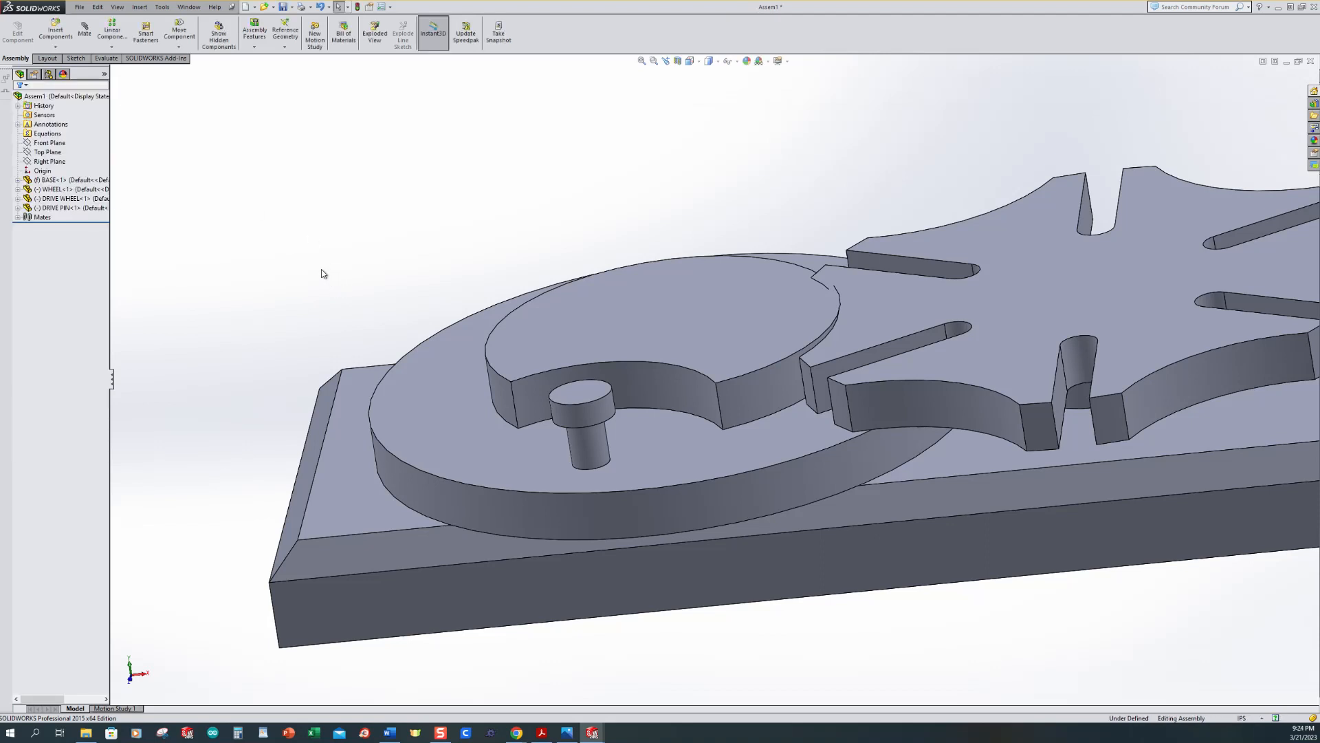
Show the whole assembly in isometric view and save it as Assem1.SLDASM.
{"action": "key", "text": "shift+z"}
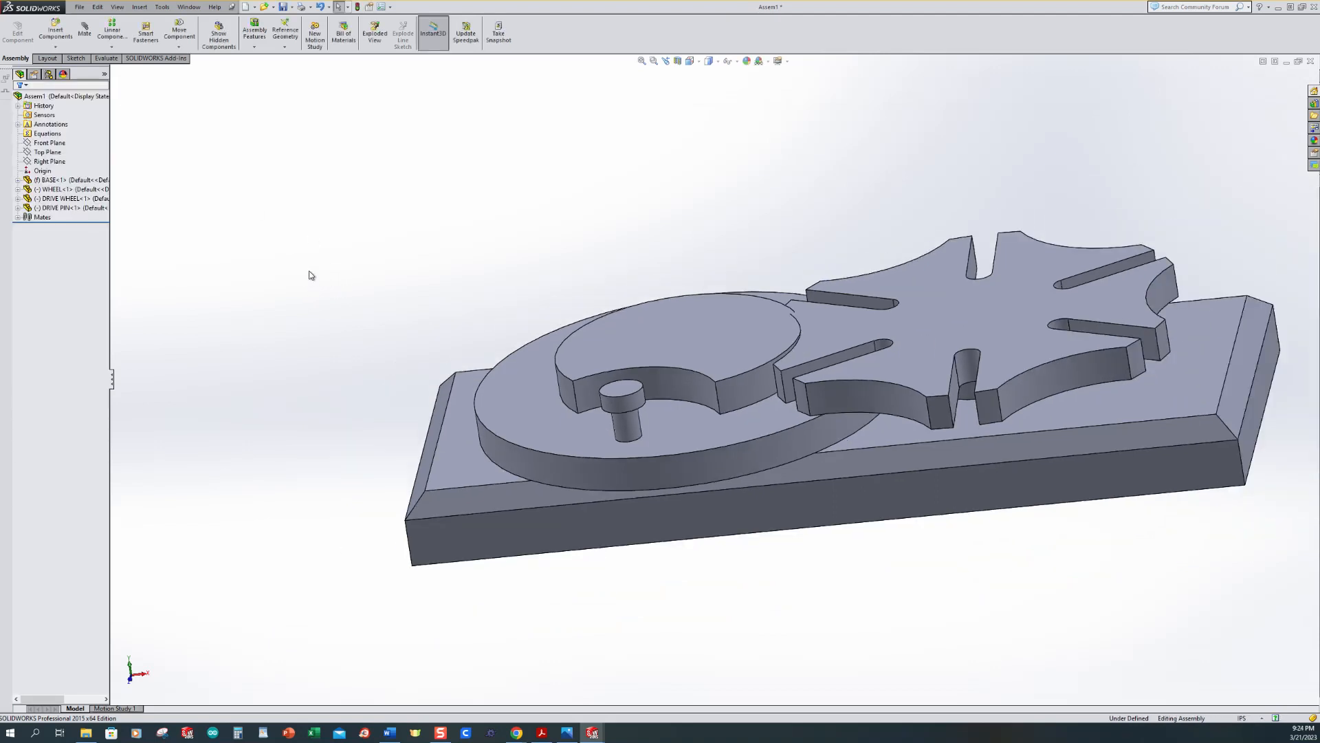
{"action": "key", "text": "ctrl+7"}
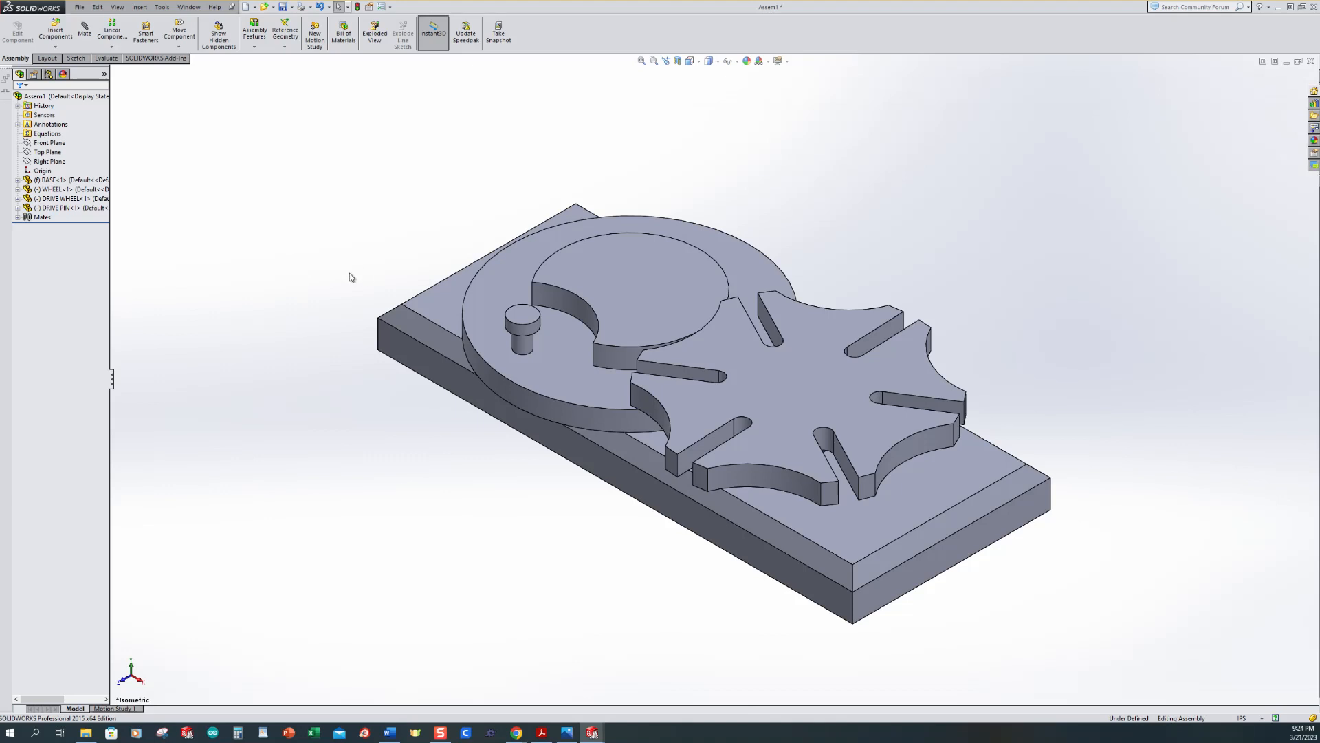
{"action": "left_click", "coordinate": [282, 6]}
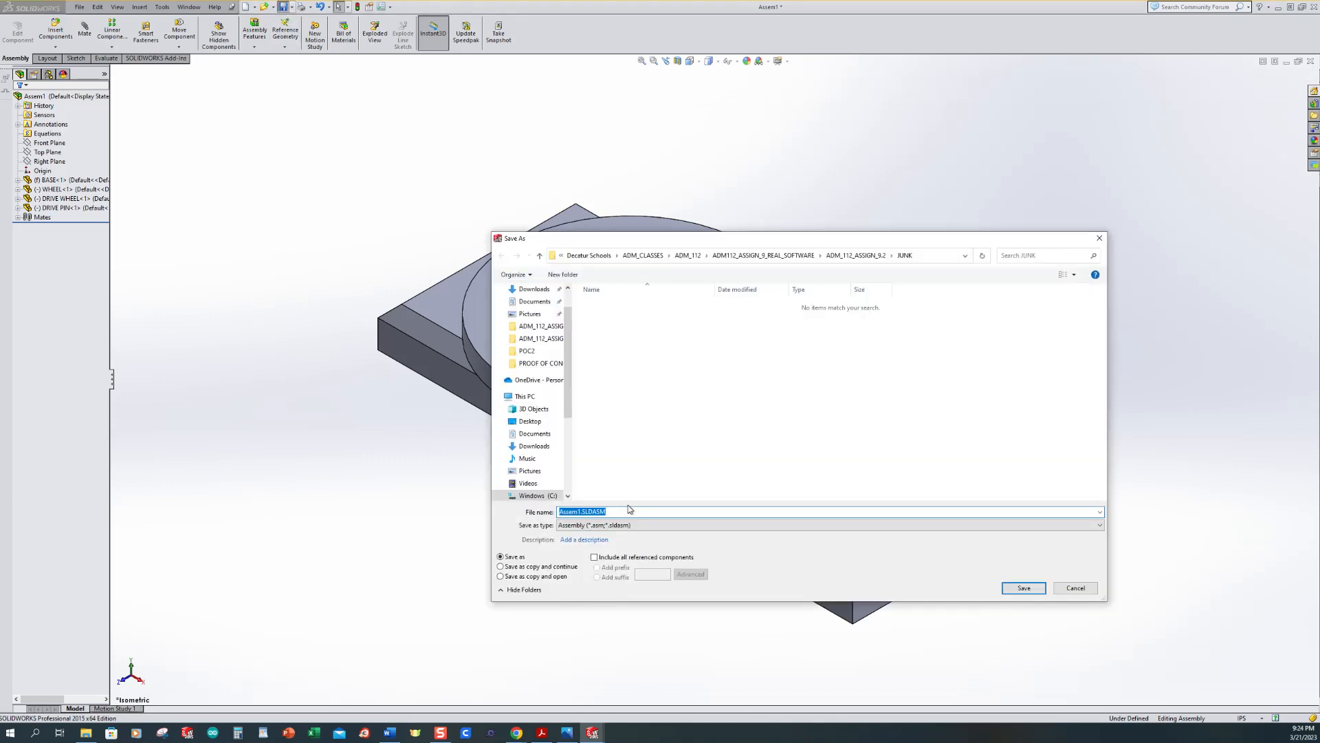
{"action": "left_click", "coordinate": [1035, 590]}
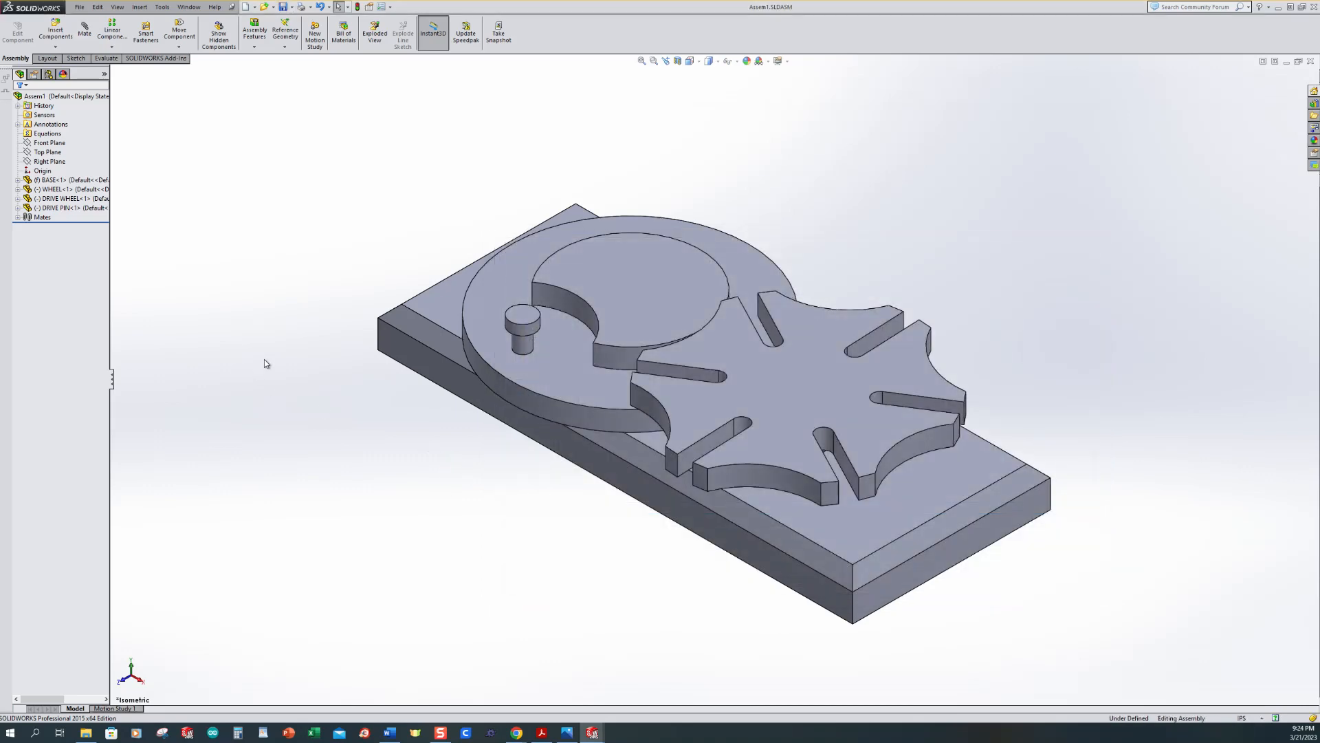
Rotate the drive wheel until the drive pin sits at the mouth of the slotted wheel's nearest slot.
{"action": "middle_click_drag", "start_coordinate": [268, 363], "coordinate": [319, 524]}
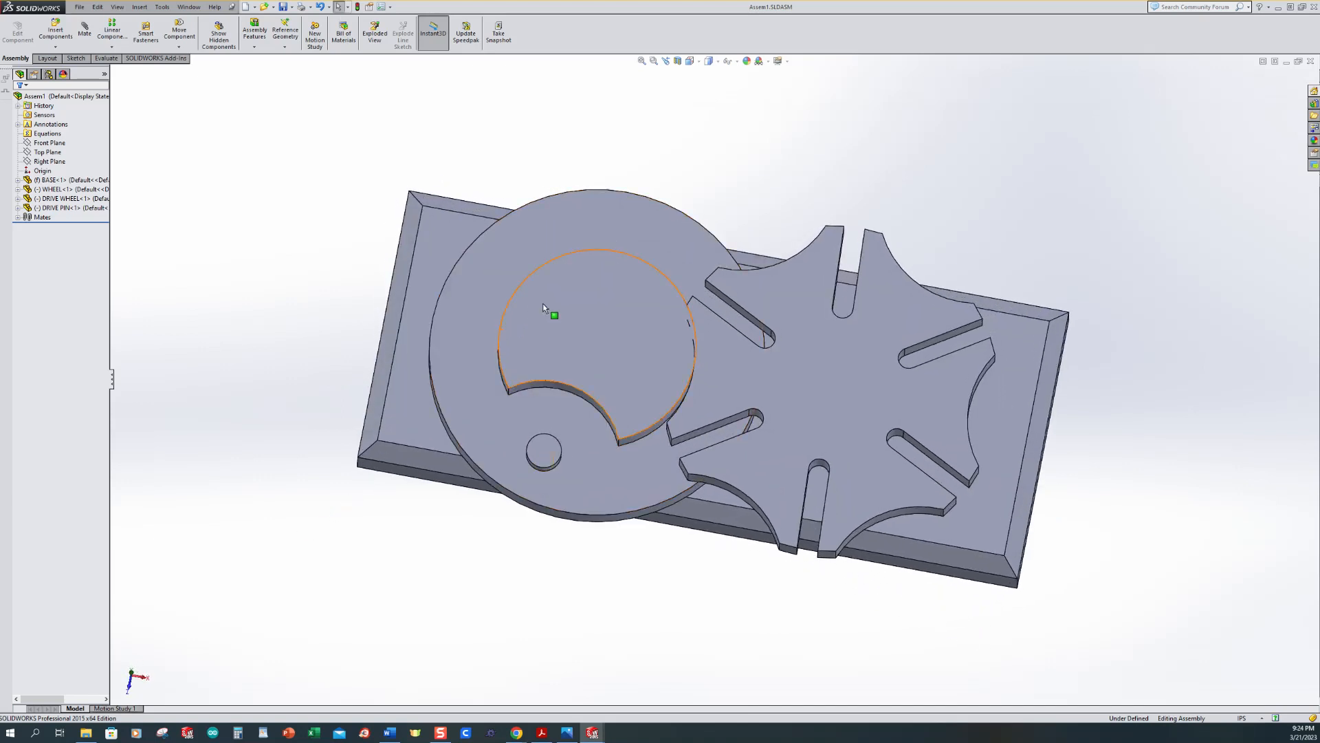
{"action": "left_click_drag", "start_coordinate": [543, 303], "coordinate": [547, 348]}
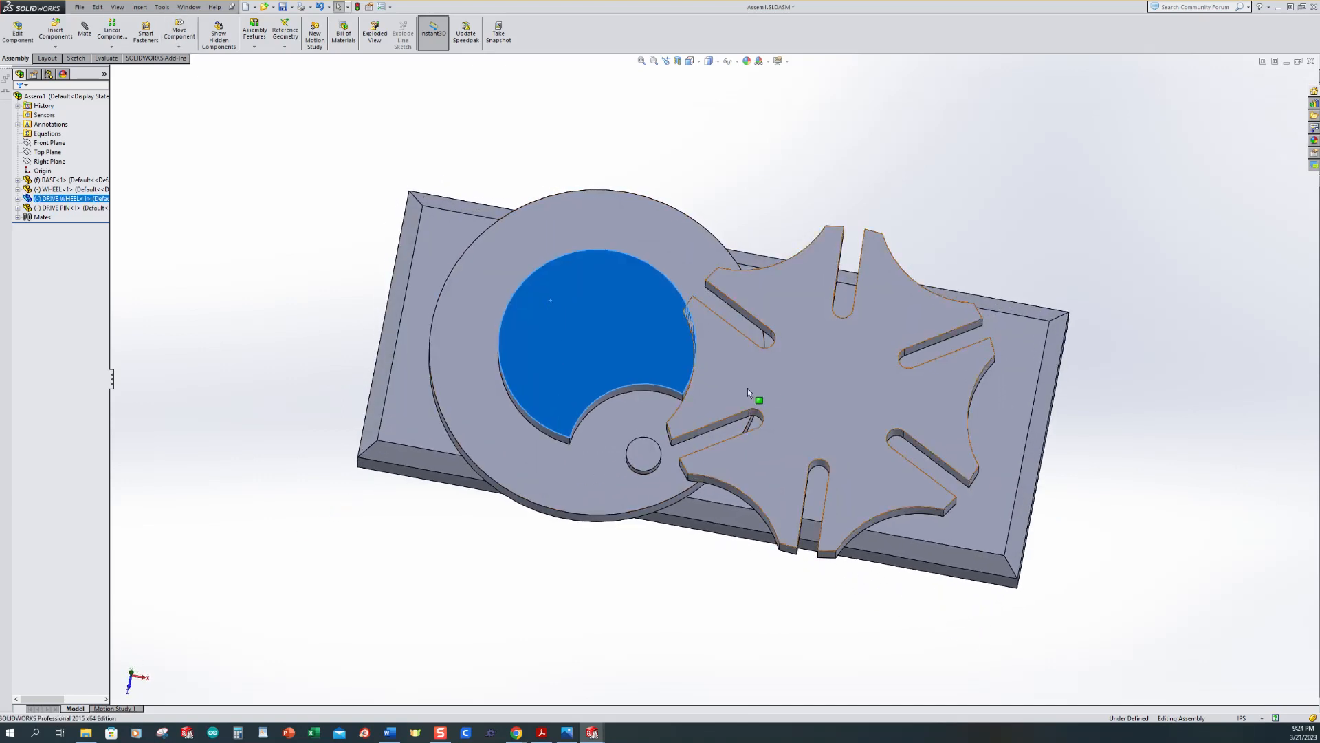
{"action": "left_click", "coordinate": [745, 378]}
{"action": "scroll", "coordinate": [649, 356], "scroll_direction": "down", "scroll_amount": 1}
{"action": "middle_click_drag", "start_coordinate": [649, 356], "coordinate": [624, 383]}
{"action": "left_click_drag", "start_coordinate": [612, 360], "coordinate": [623, 344]}
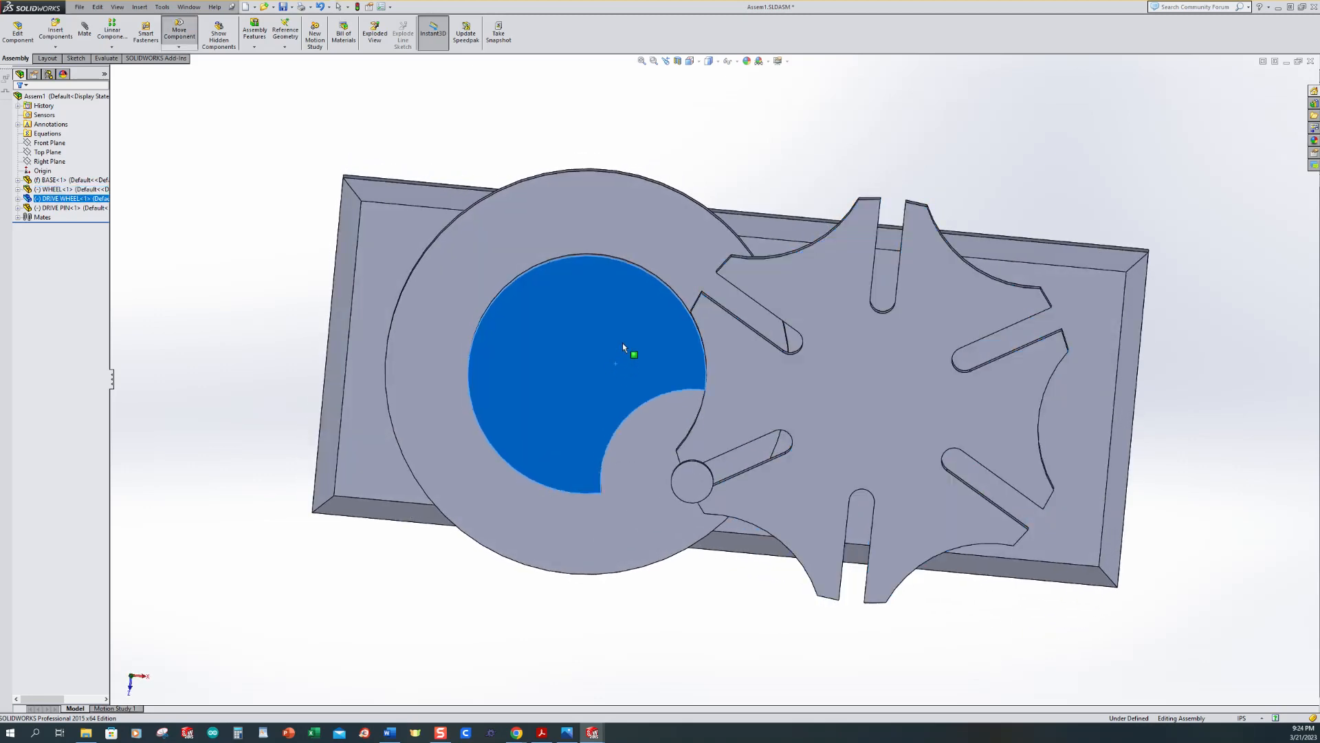
View the assembly normal to the drive wheel's face and nudge both wheels so the drive pin lines up with the slot.
{"action": "middle_click_drag", "start_coordinate": [720, 575], "coordinate": [613, 360]}
{"action": "left_click", "coordinate": [612, 360]}
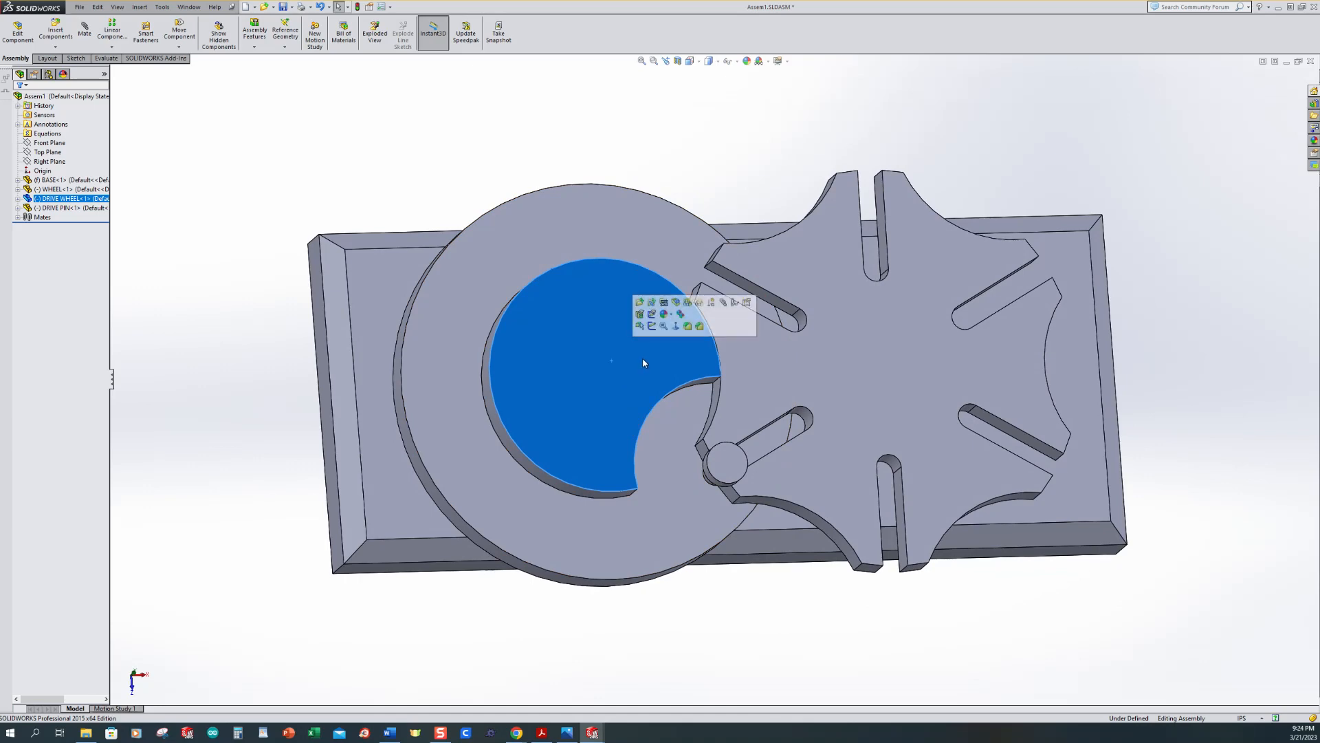
{"action": "left_click", "coordinate": [676, 328]}
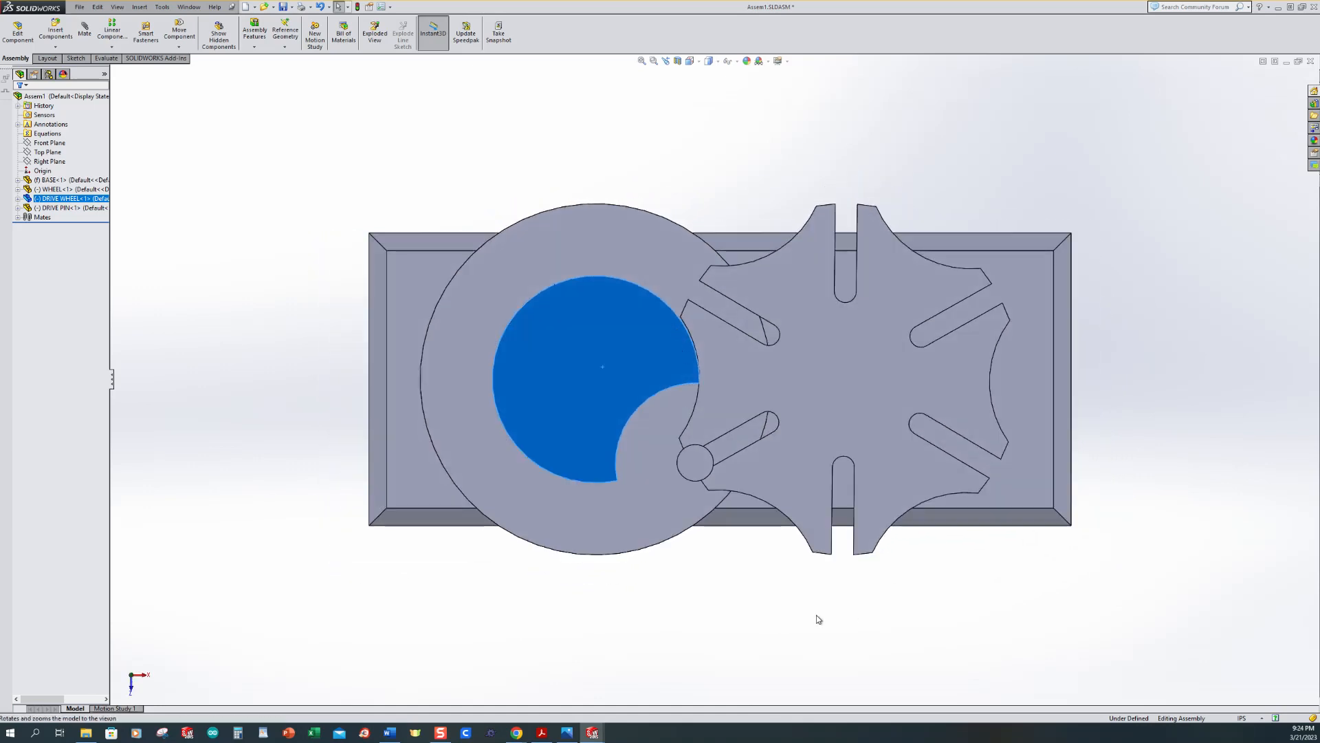
{"action": "left_click", "coordinate": [890, 613]}
{"action": "scroll", "coordinate": [708, 495], "scroll_direction": "up", "scroll_amount": 3}
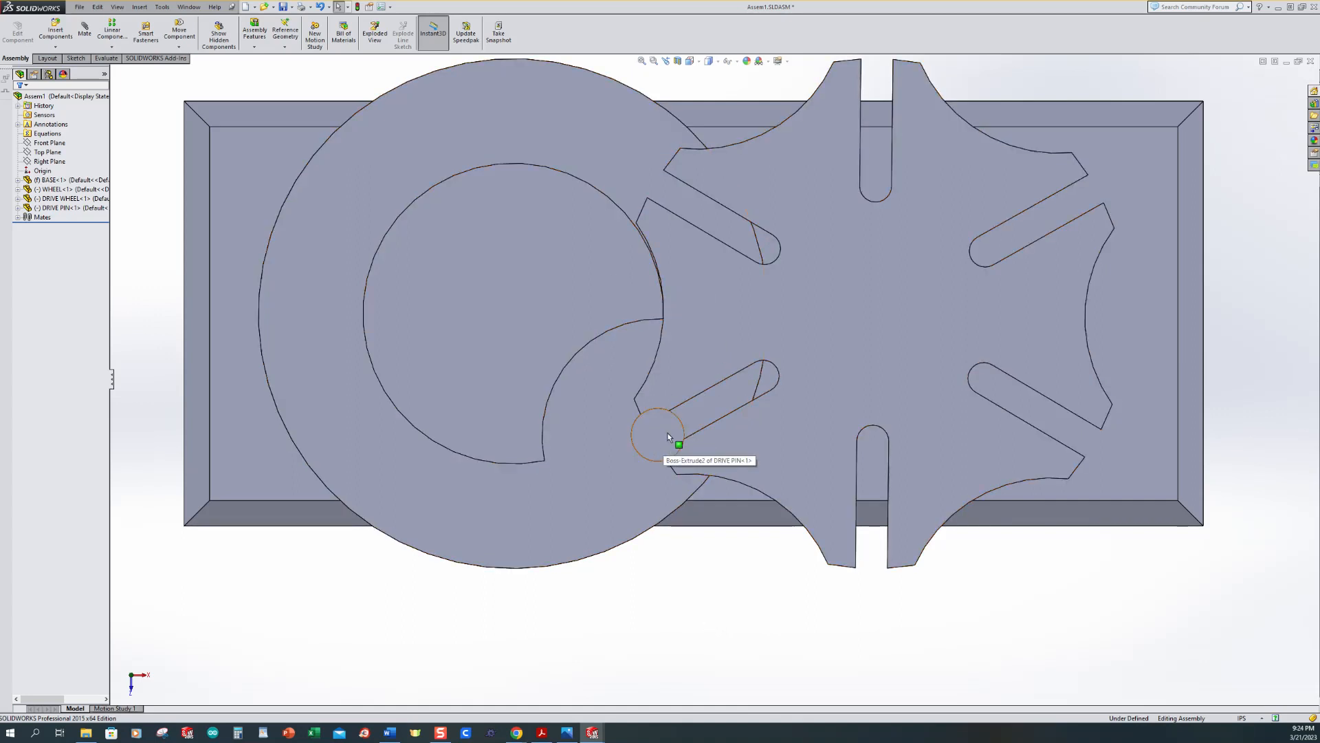
{"action": "left_click_drag", "start_coordinate": [696, 270], "coordinate": [699, 277]}
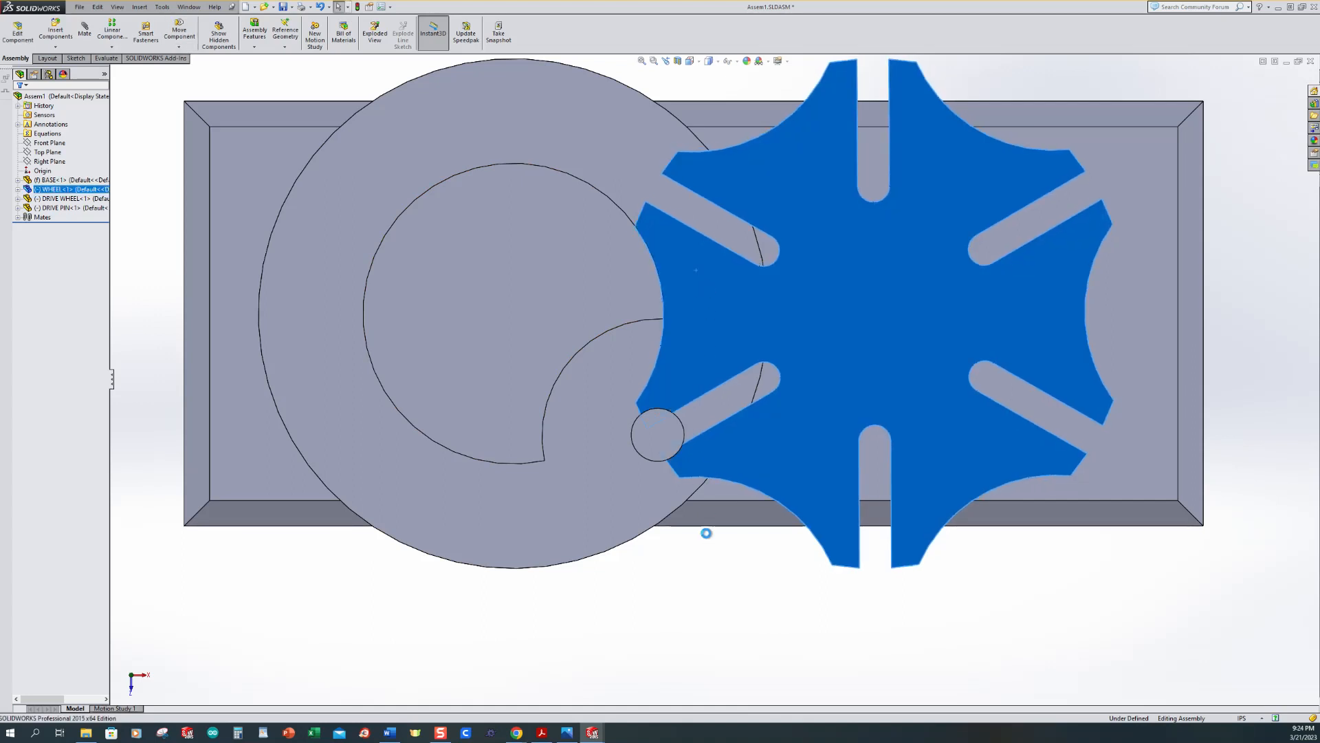
{"action": "left_click", "coordinate": [706, 534]}
{"action": "left_click_drag", "start_coordinate": [637, 473], "coordinate": [646, 509]}
{"action": "left_click", "coordinate": [724, 586]}
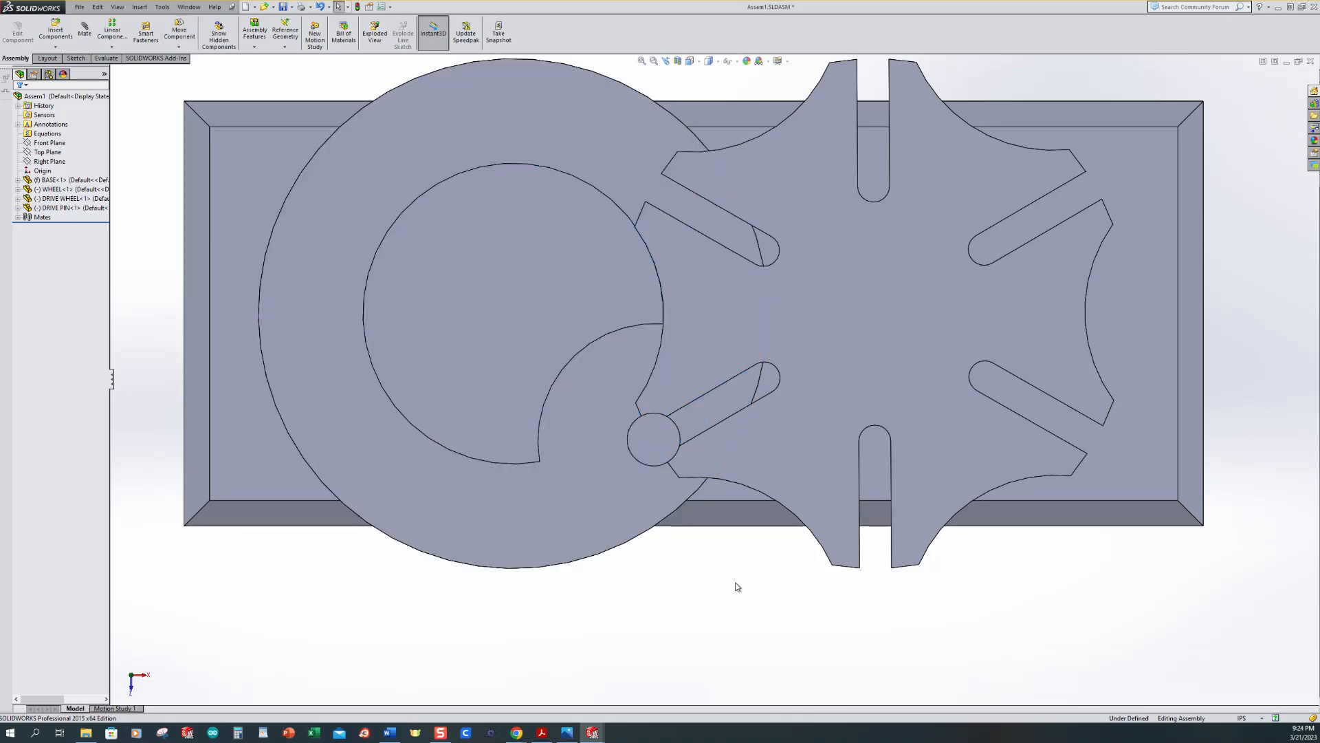
Return the assembly to isometric view, then rebuild and save the document.
{"action": "key", "text": "ctrl+7"}
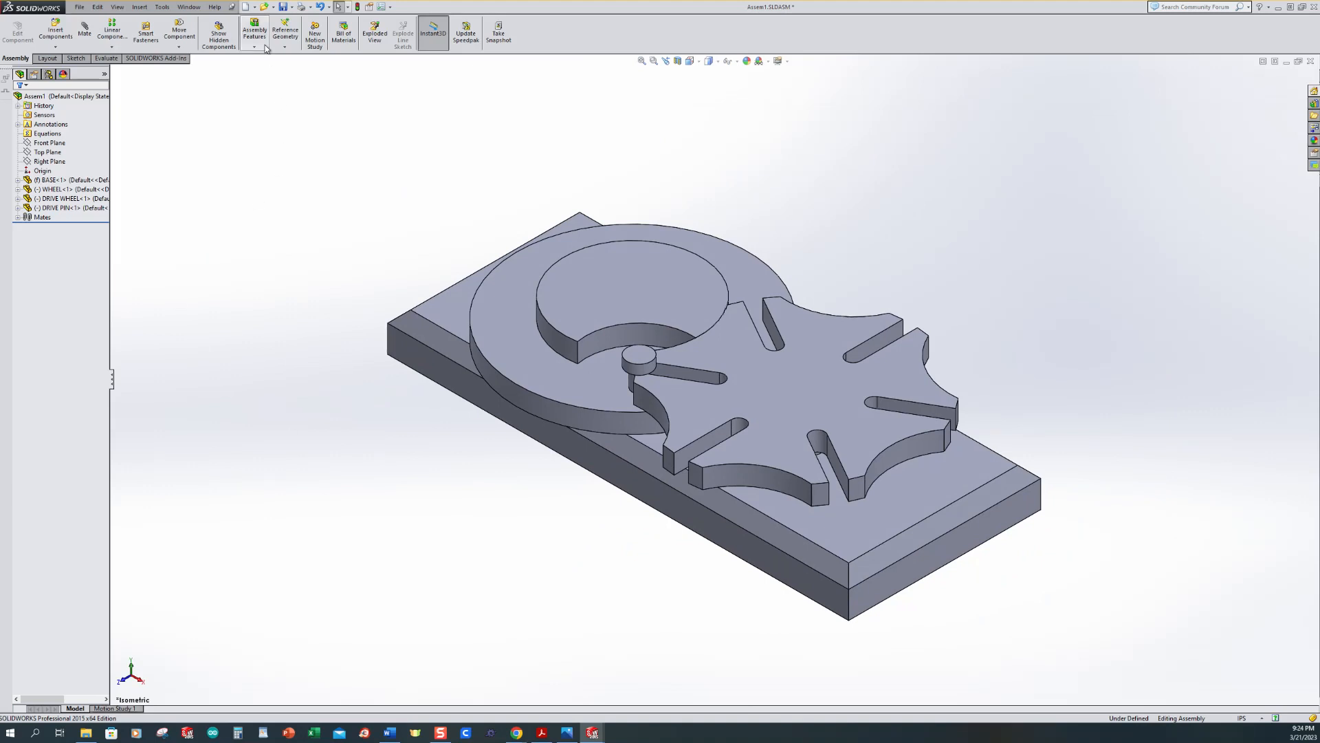
{"action": "key", "text": "ctrl+s"}
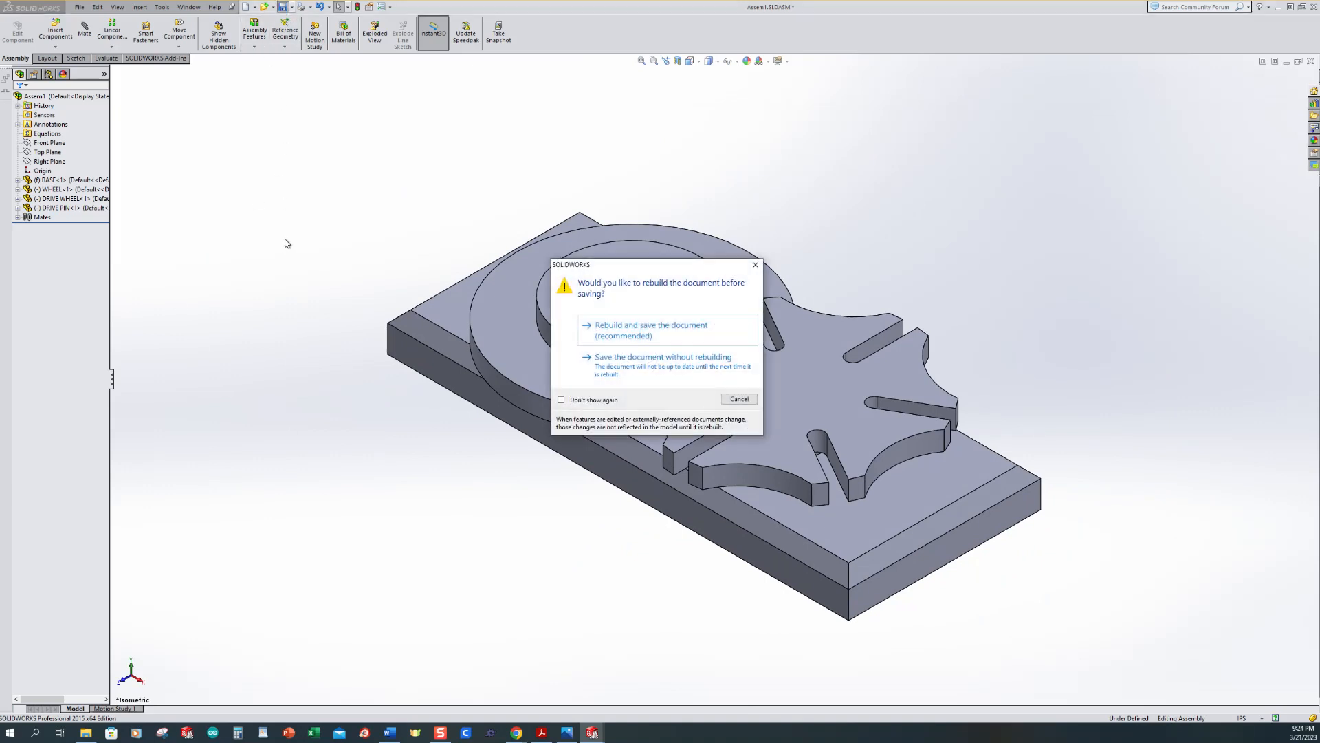
{"action": "left_click", "coordinate": [629, 337]}
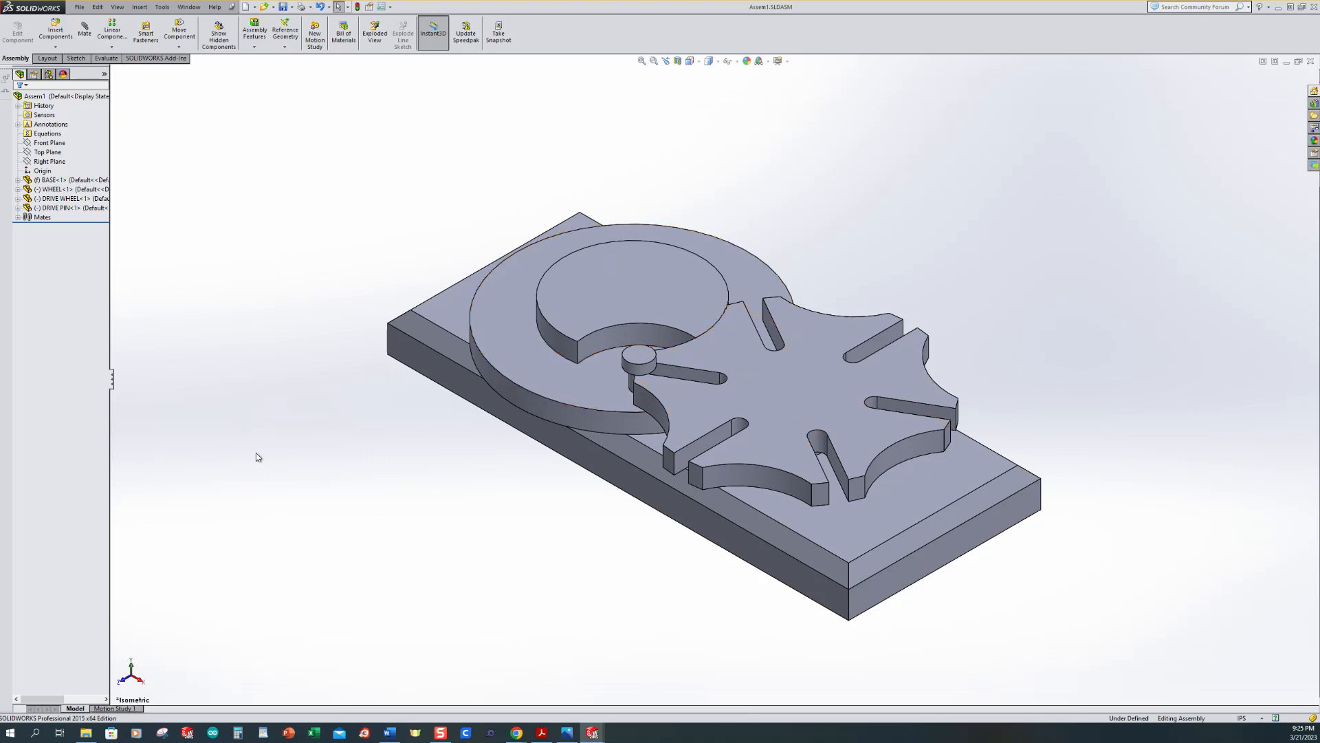
Open Motion Study 1 and set the study type to Basic Motion.
{"action": "left_click", "coordinate": [115, 709]}
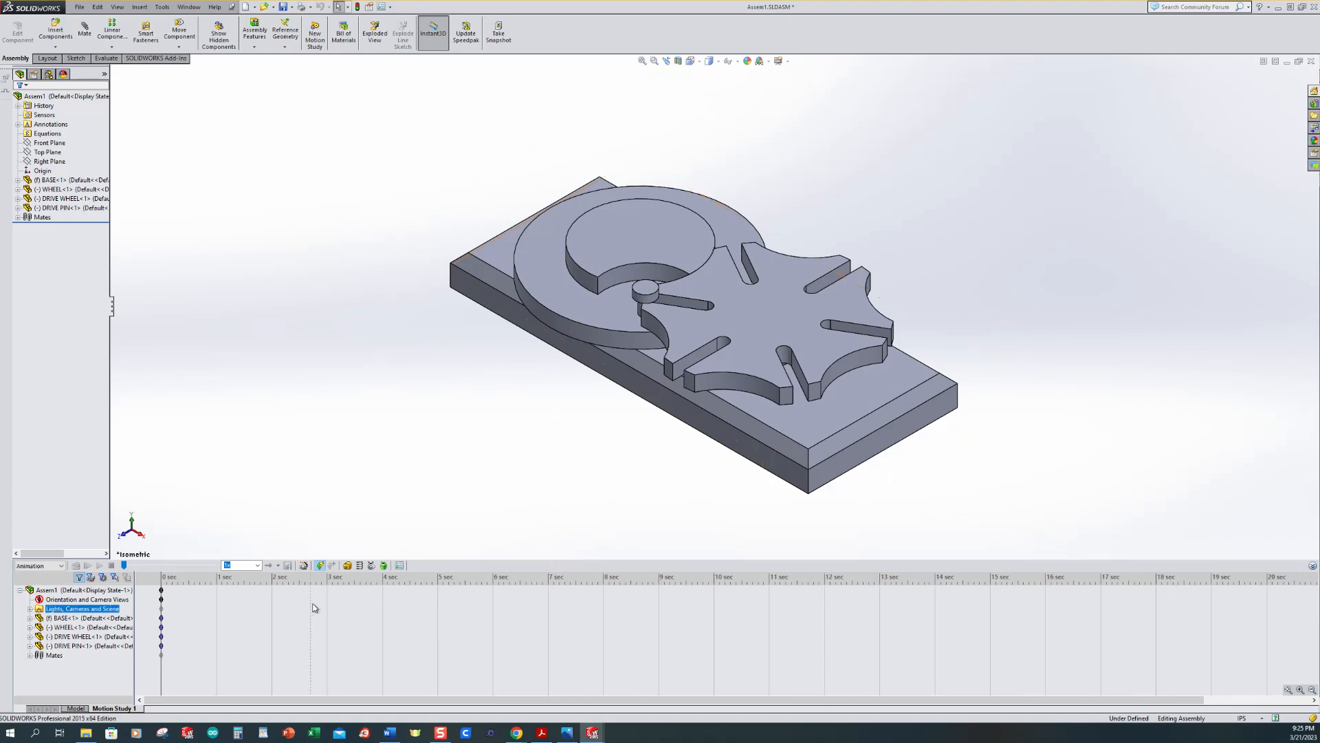
{"action": "left_click", "coordinate": [122, 592]}
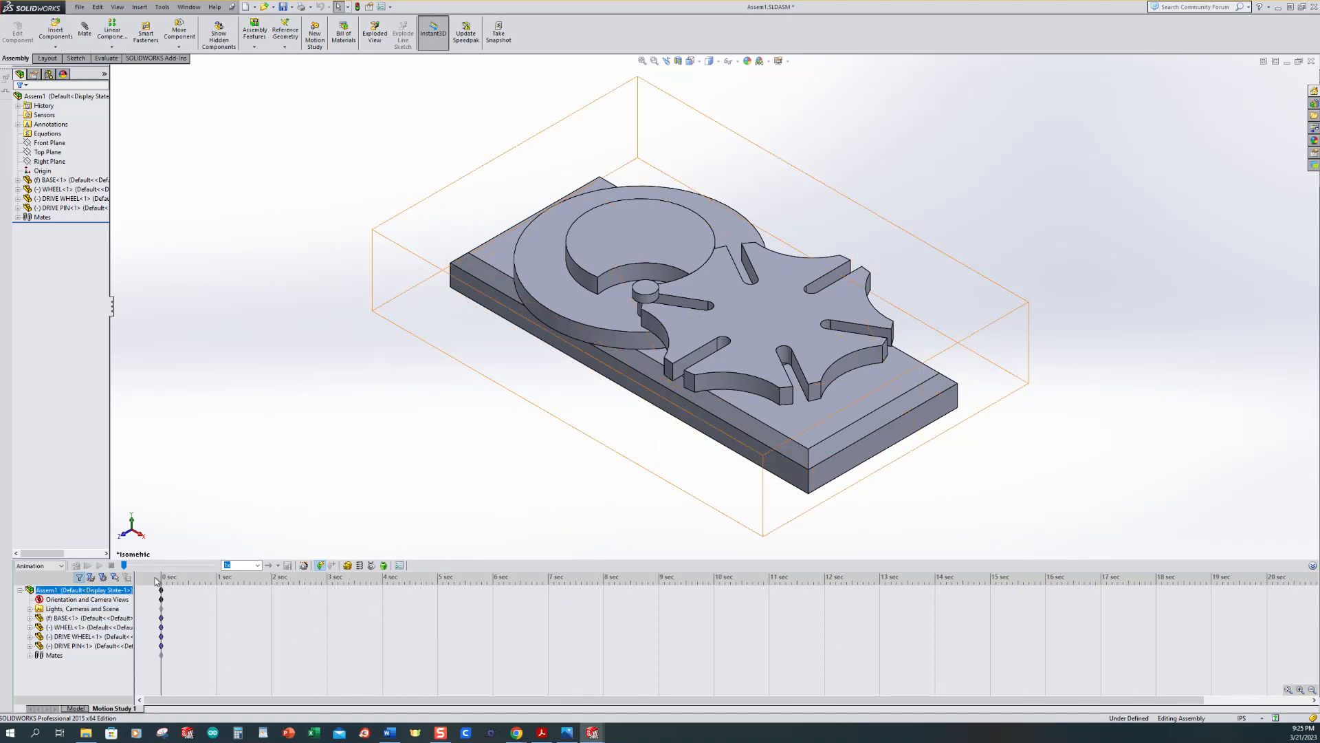
{"action": "left_click", "coordinate": [60, 567]}
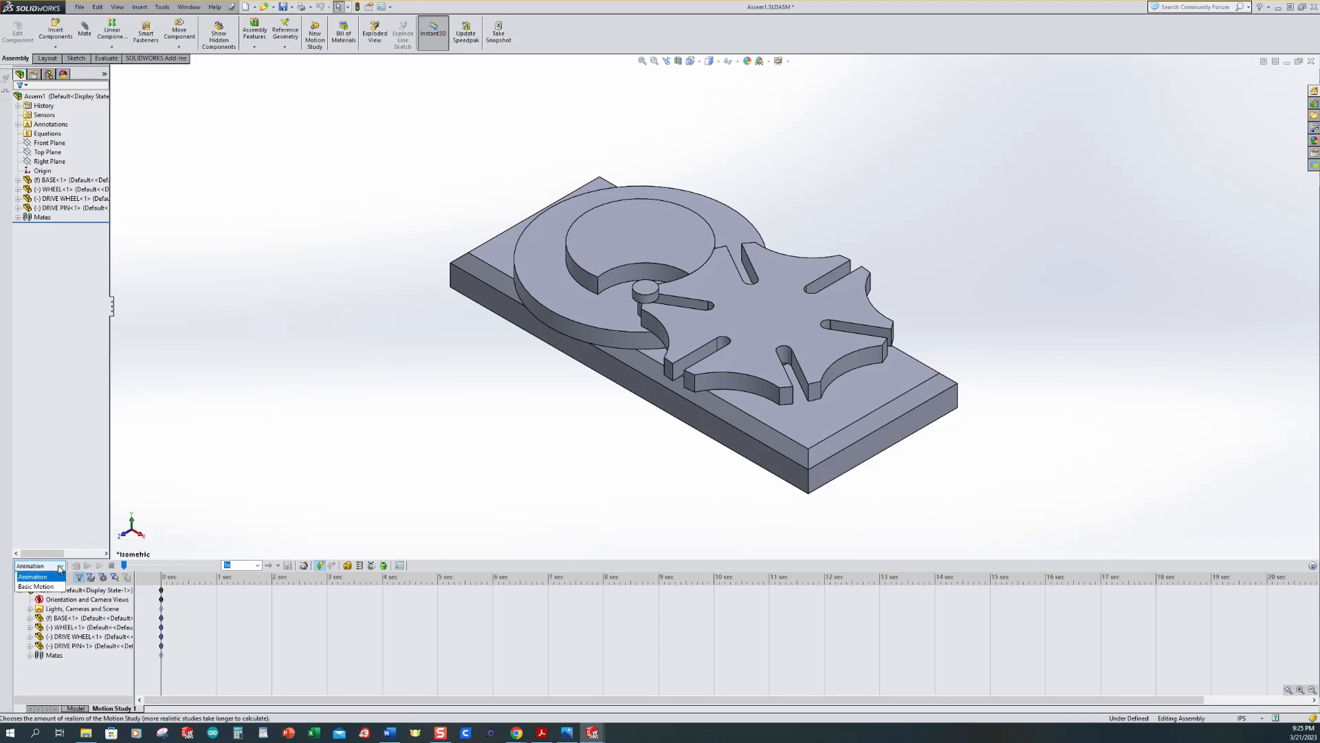
{"action": "left_click", "coordinate": [41, 587]}
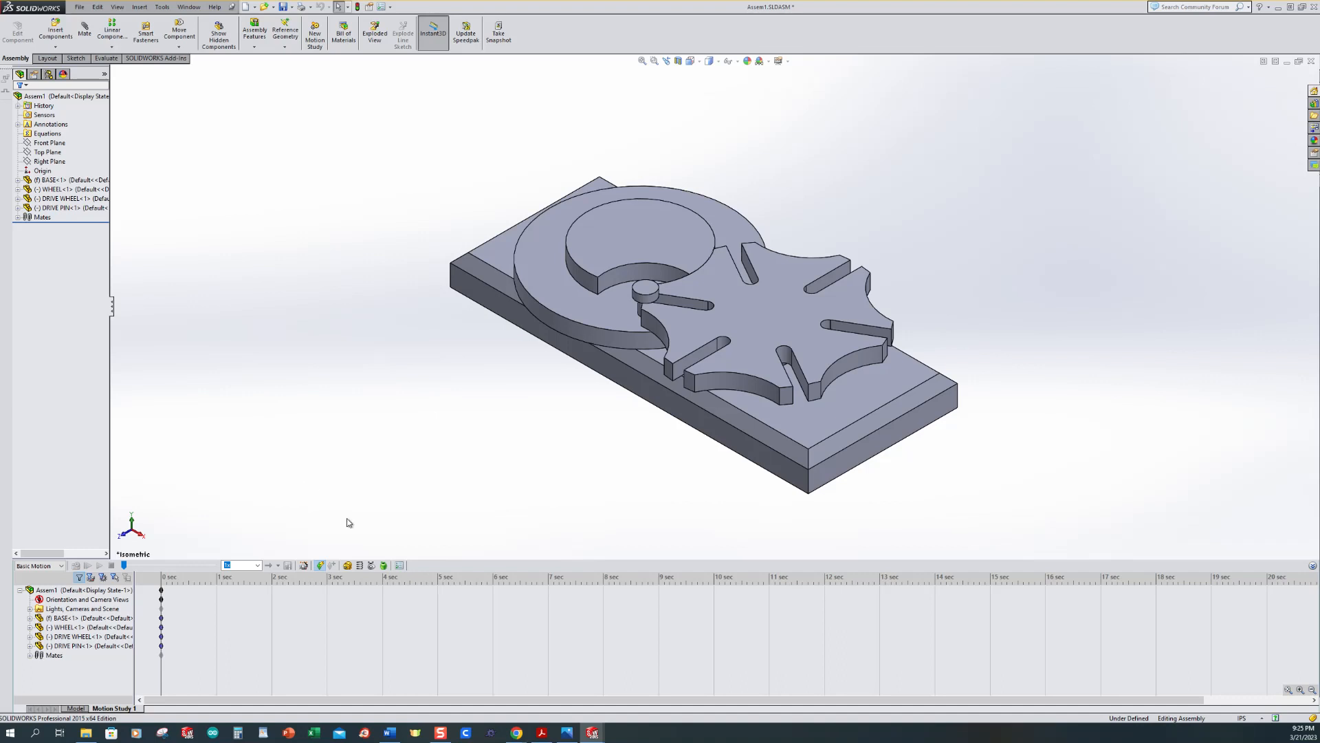
Set the motion study properties to 25 frames per second for Animation and Basic Motion, with Geometry Accuracy at High.
{"action": "left_click", "coordinate": [400, 567]}
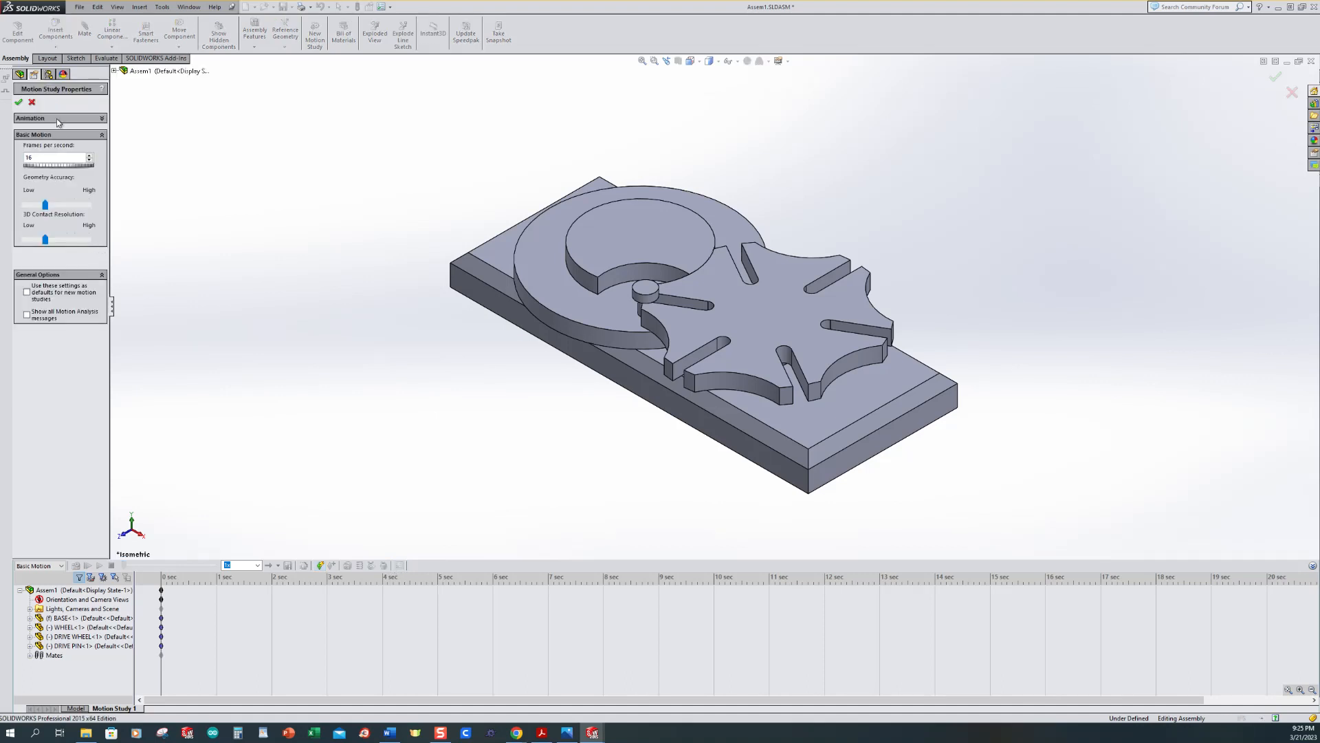
{"action": "left_click", "coordinate": [58, 121]}
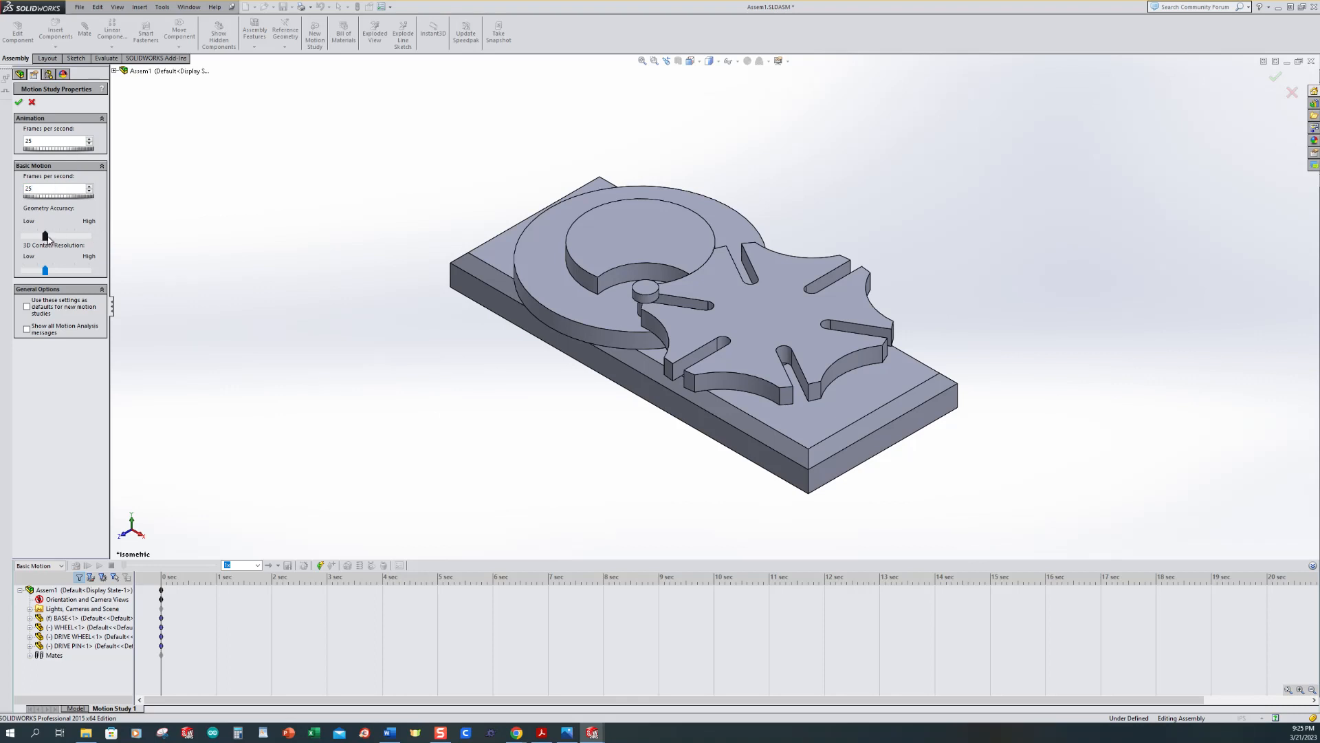
{"action": "left_click_drag", "start_coordinate": [48, 238], "coordinate": [90, 240]}
{"action": "left_click", "coordinate": [19, 103]}
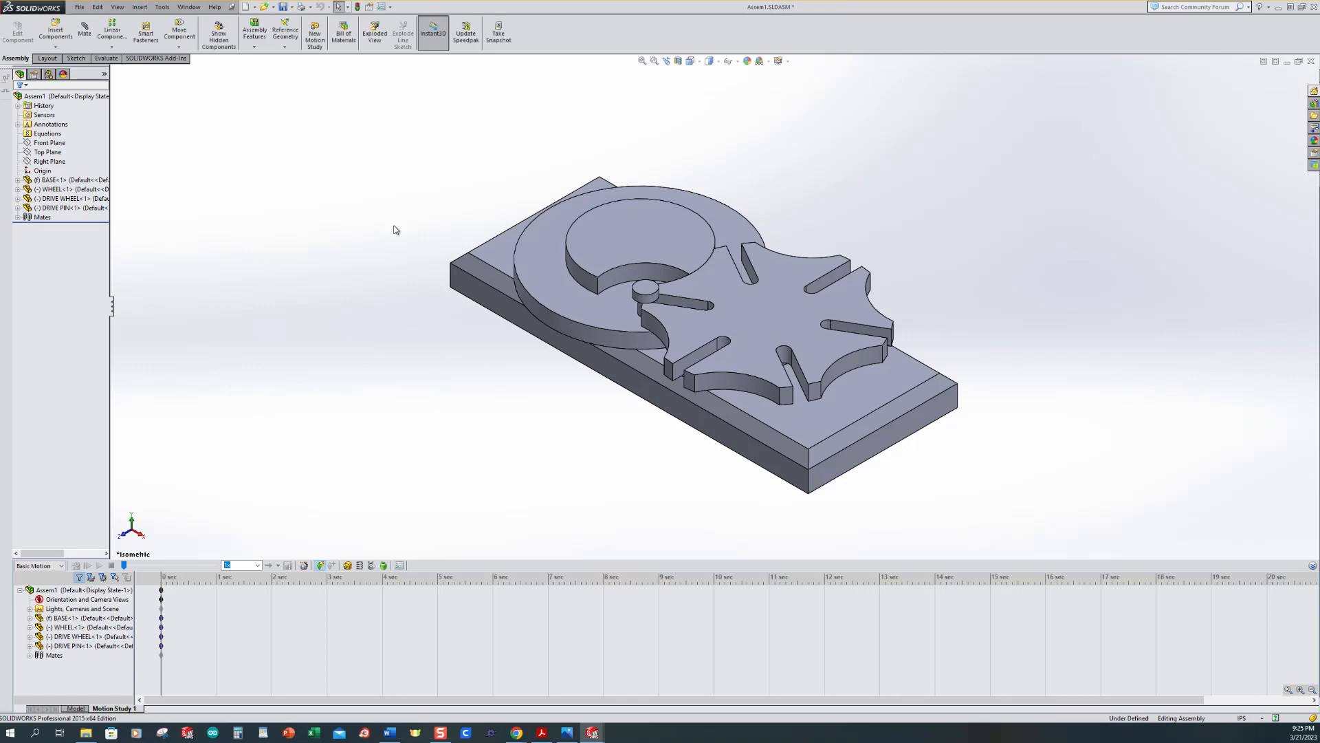
Add a constant-speed rotary motor at 1 RPM to the curved side of the drive wheel's raised disc, with its direction reversed.
{"action": "left_click", "coordinate": [348, 565]}
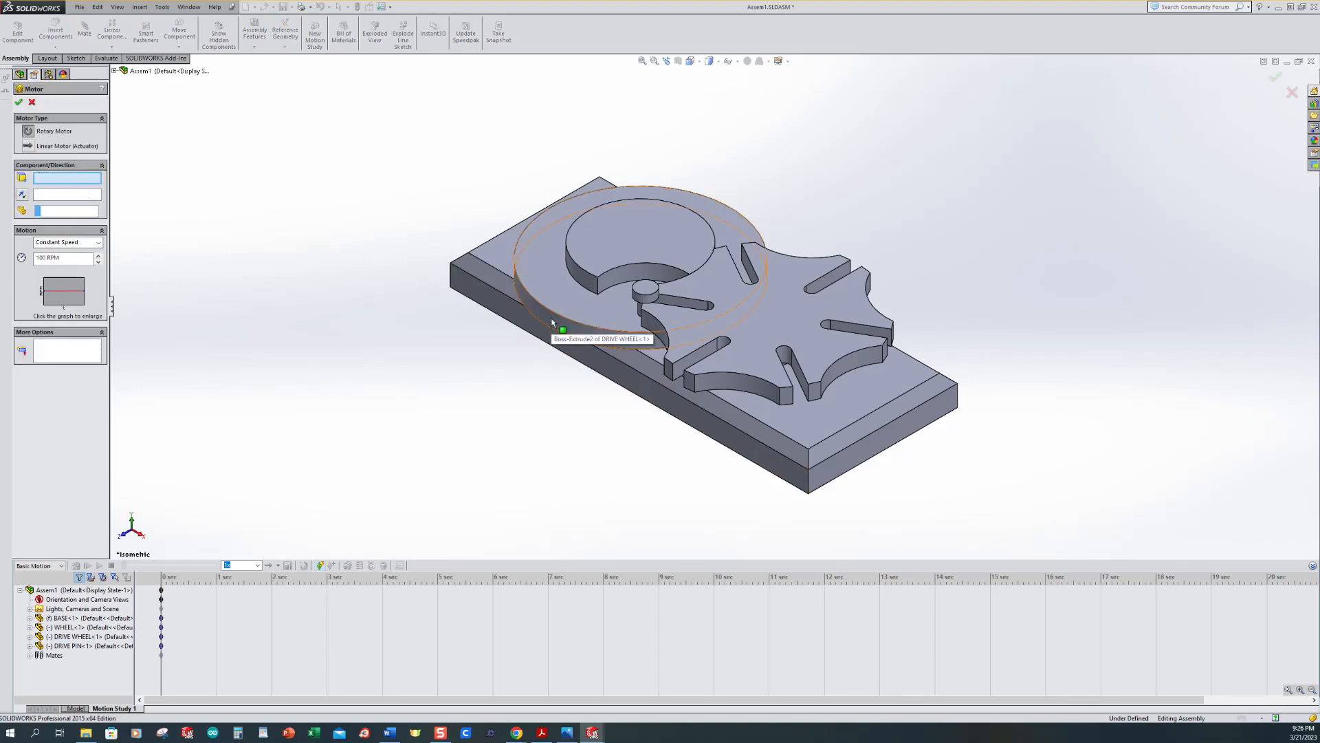
{"action": "left_click", "coordinate": [589, 283]}
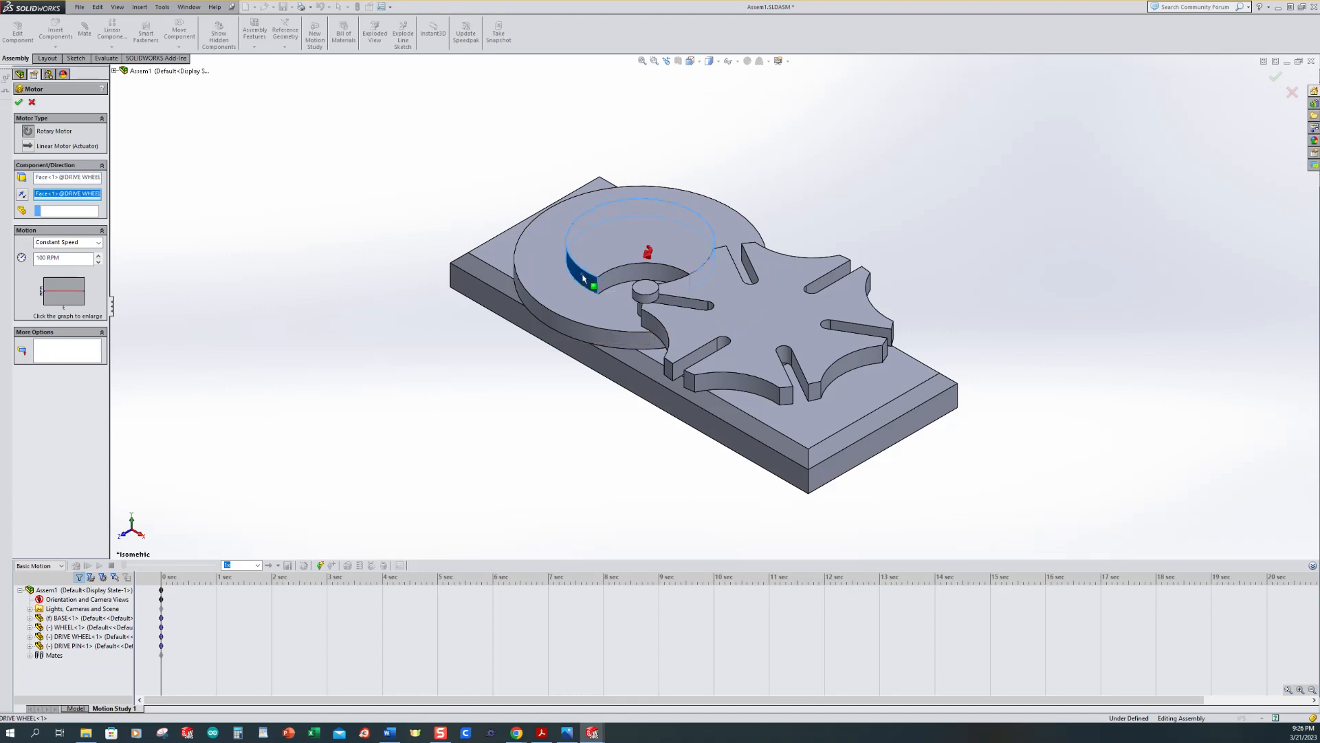
{"action": "left_click", "coordinate": [23, 196]}
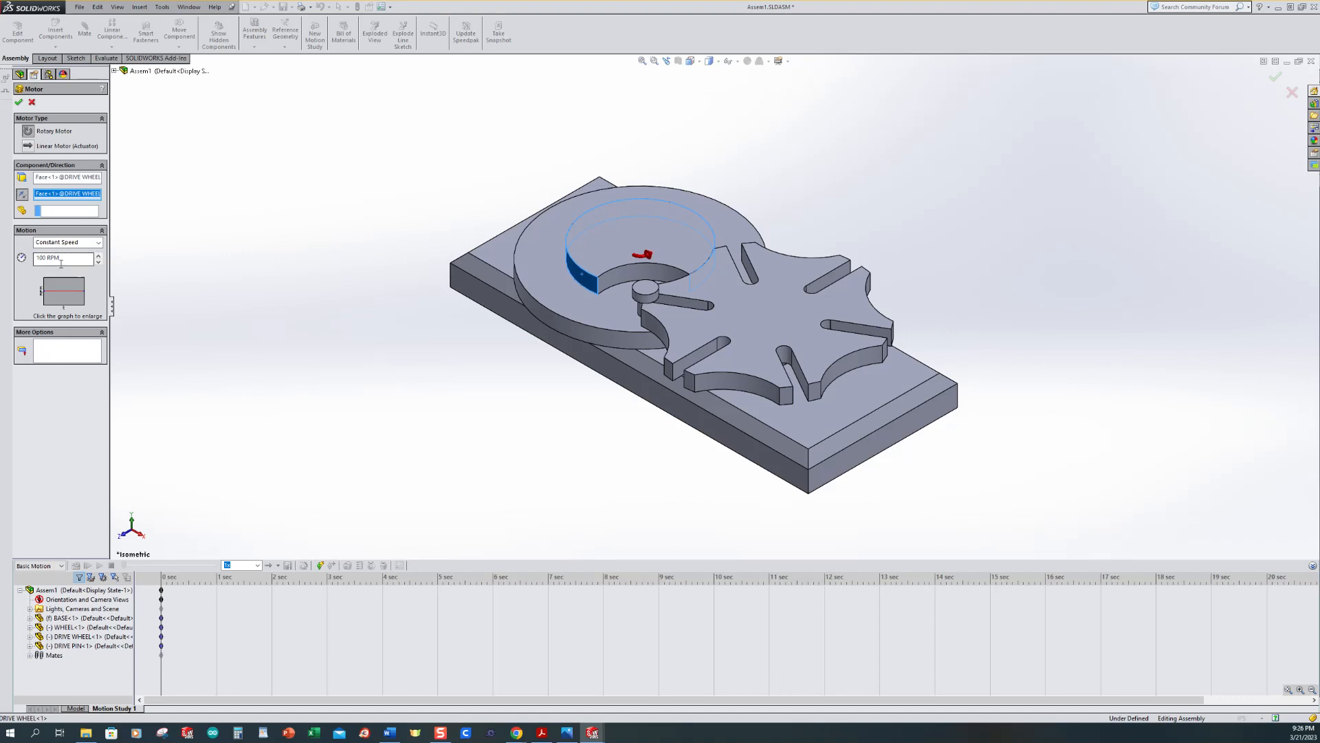
{"action": "triple_click", "coordinate": [63, 258]}
{"action": "type", "text": "1"}
{"action": "left_click", "coordinate": [18, 102]}
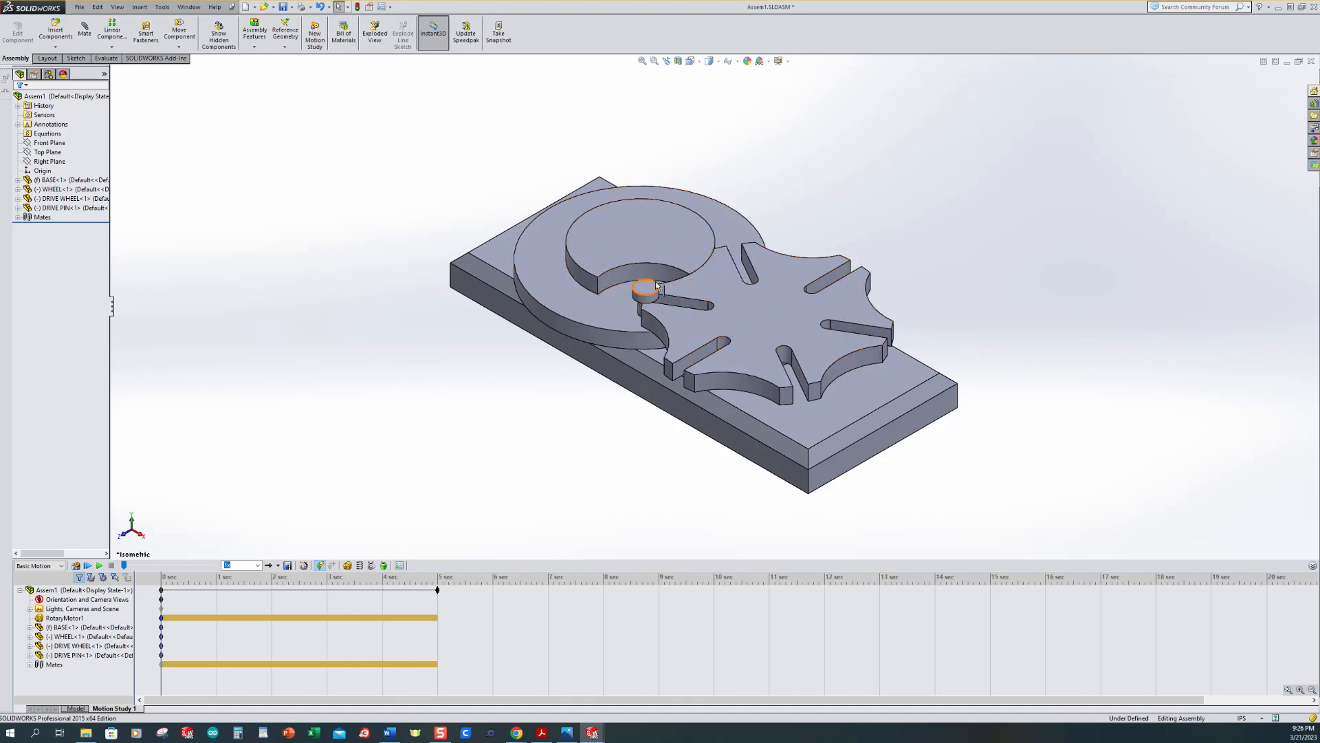
Add a solid bodies contact between the drive pin, the slotted wheel and the drive wheel in the motion study.
{"action": "left_click", "coordinate": [385, 590]}
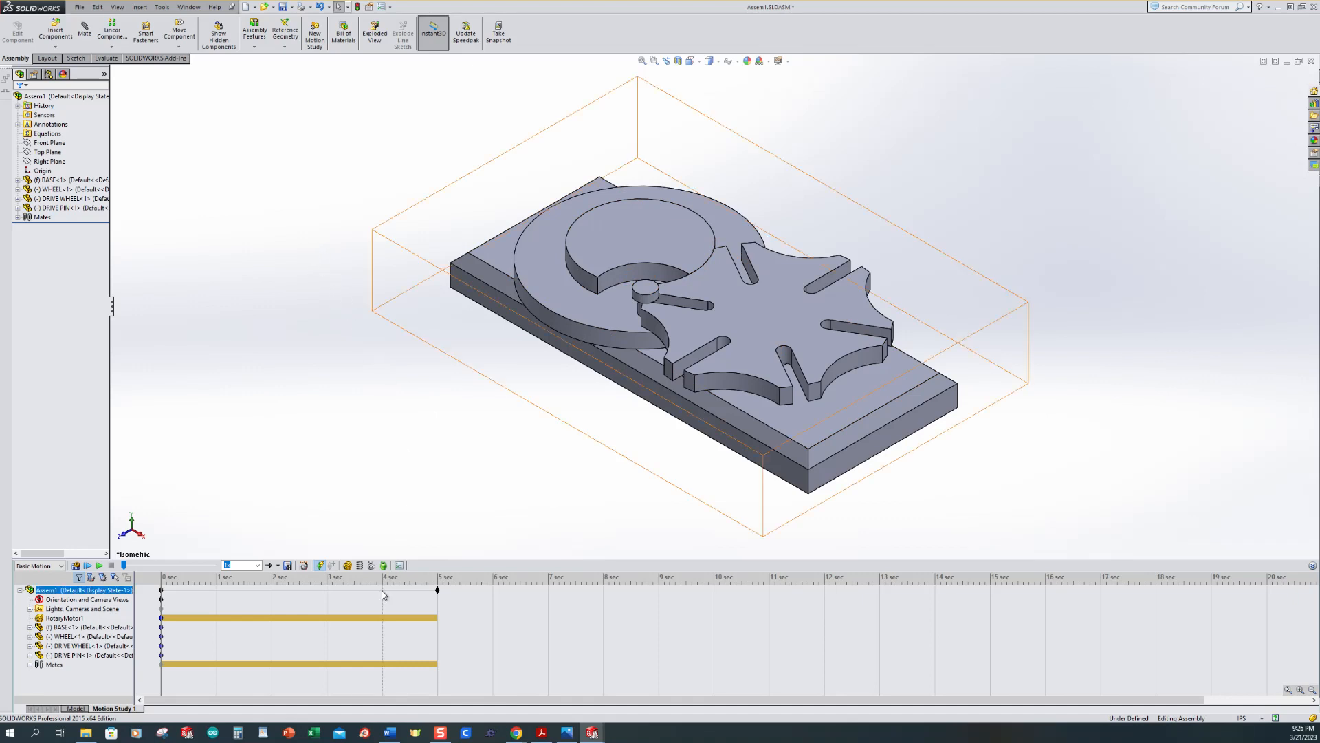
{"action": "left_click", "coordinate": [373, 568]}
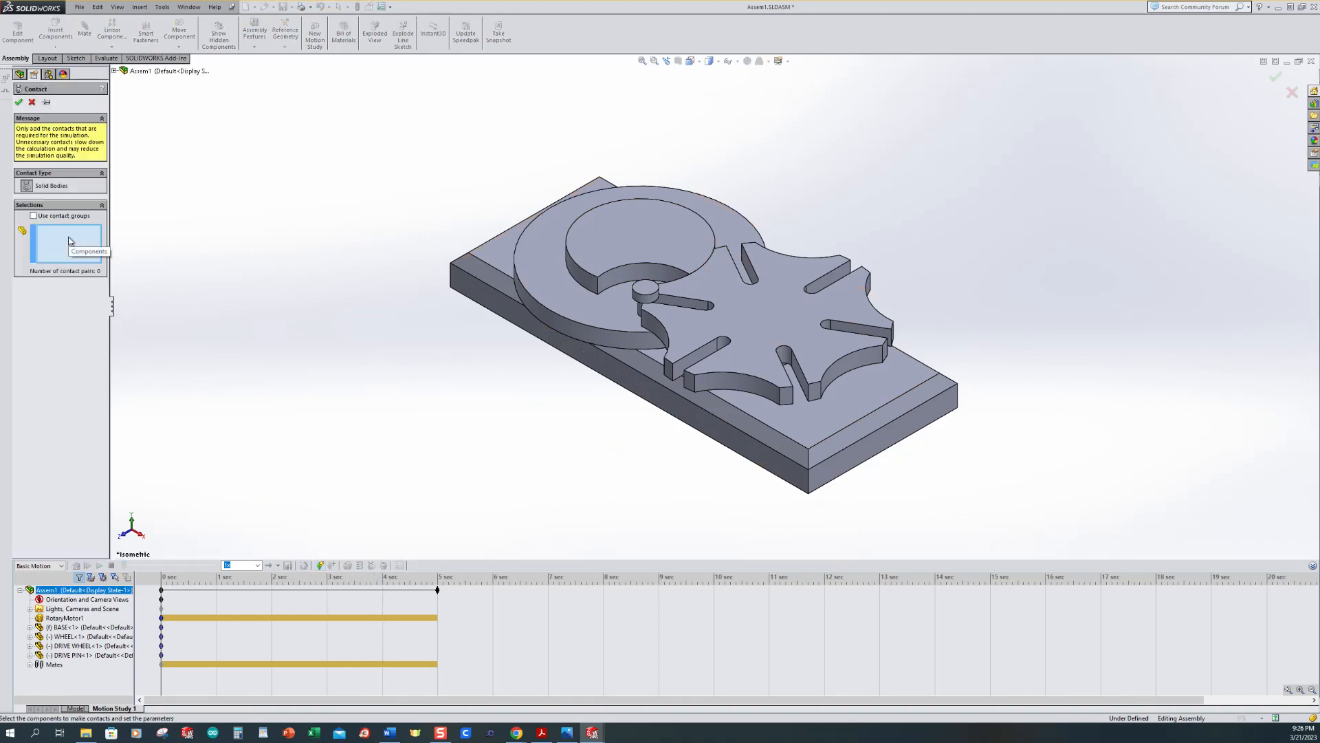
{"action": "left_click", "coordinate": [647, 291]}
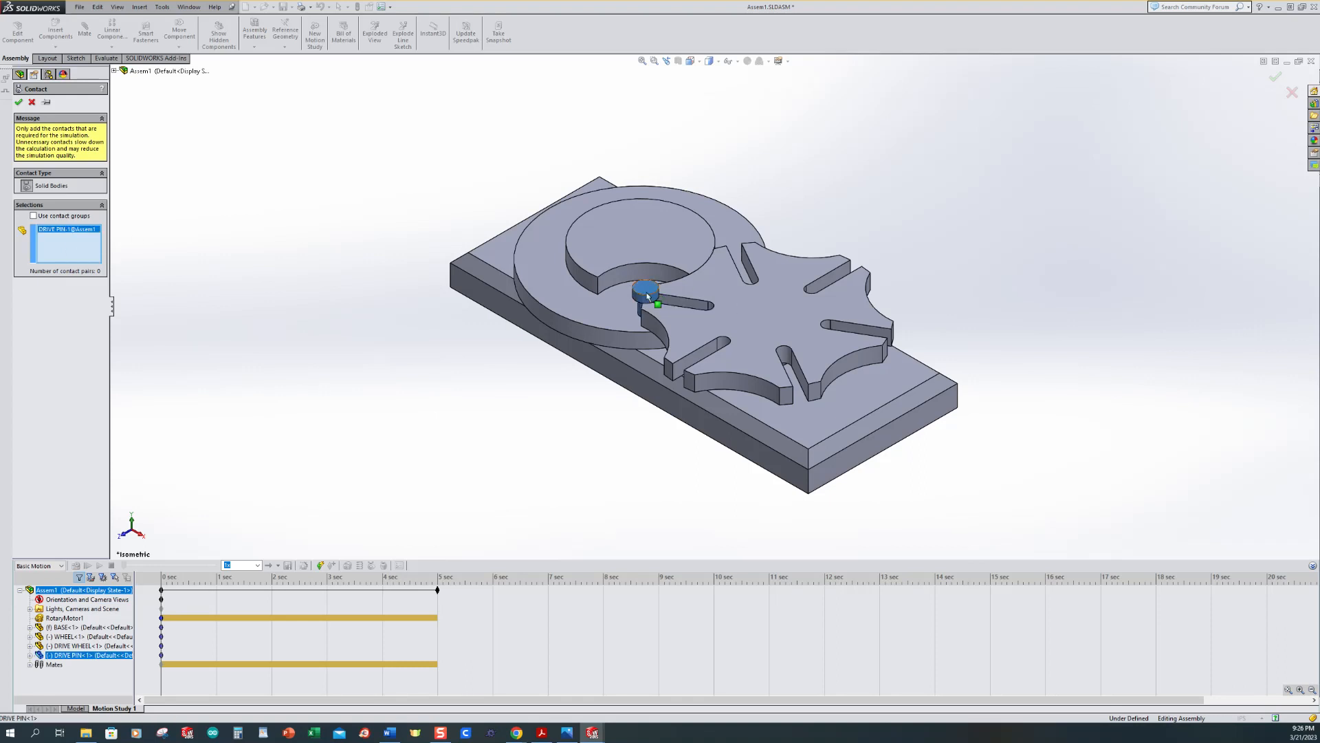
{"action": "left_click", "coordinate": [736, 313]}
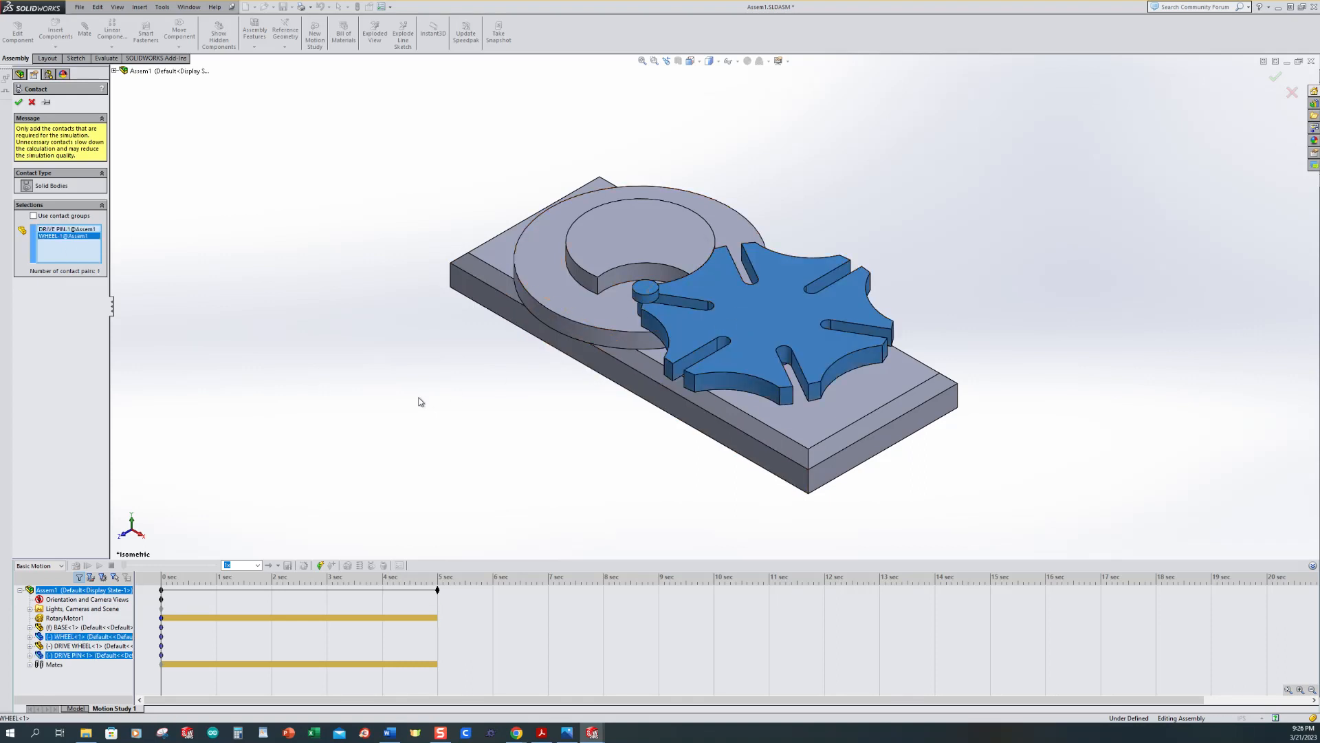
{"action": "left_click", "coordinate": [608, 254]}
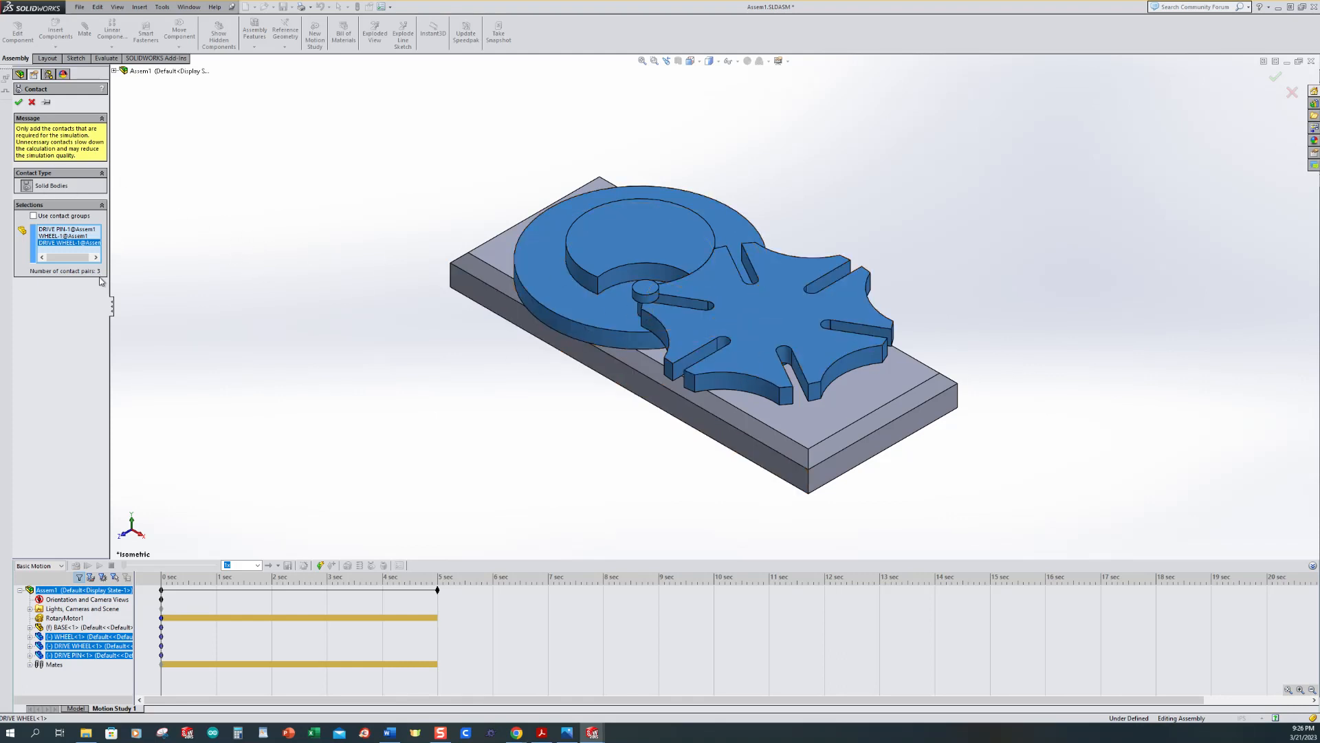
{"action": "left_click", "coordinate": [19, 102]}
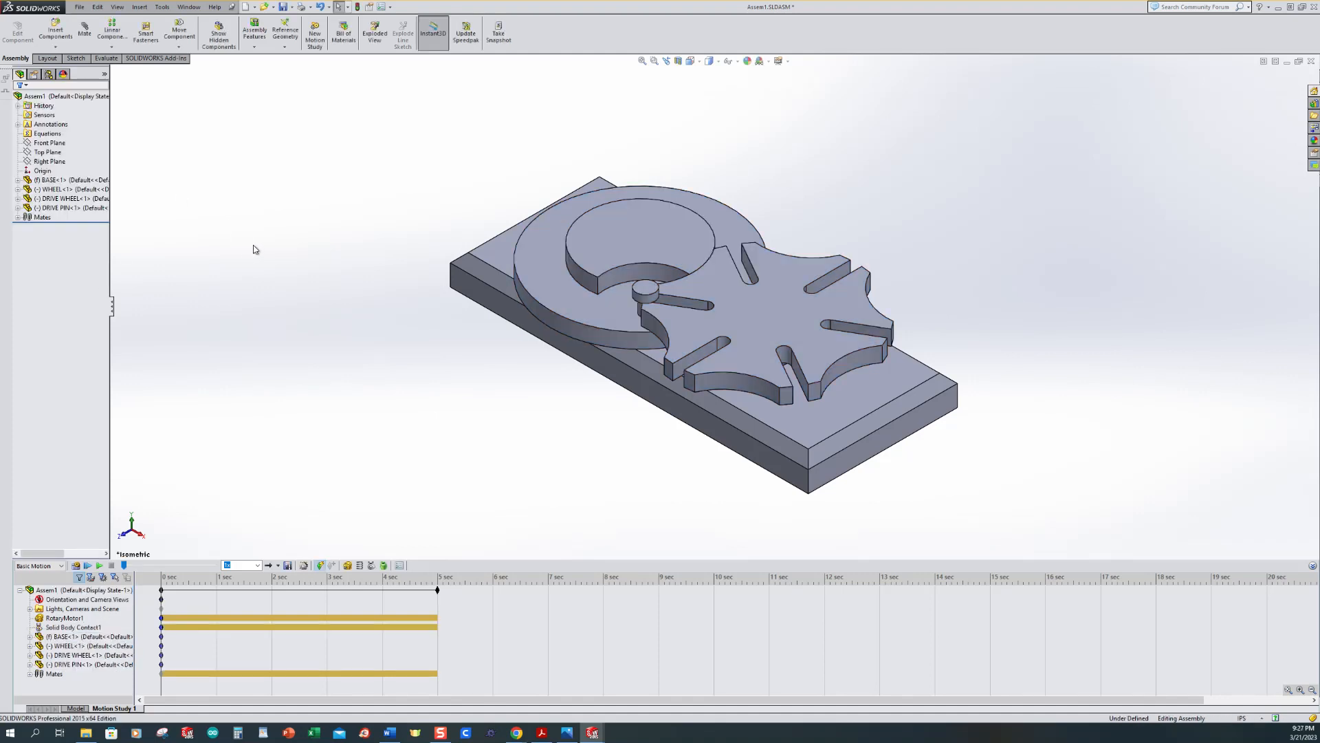
Extend the end time of the motion study to 15 seconds.
{"action": "left_click", "coordinate": [438, 590]}
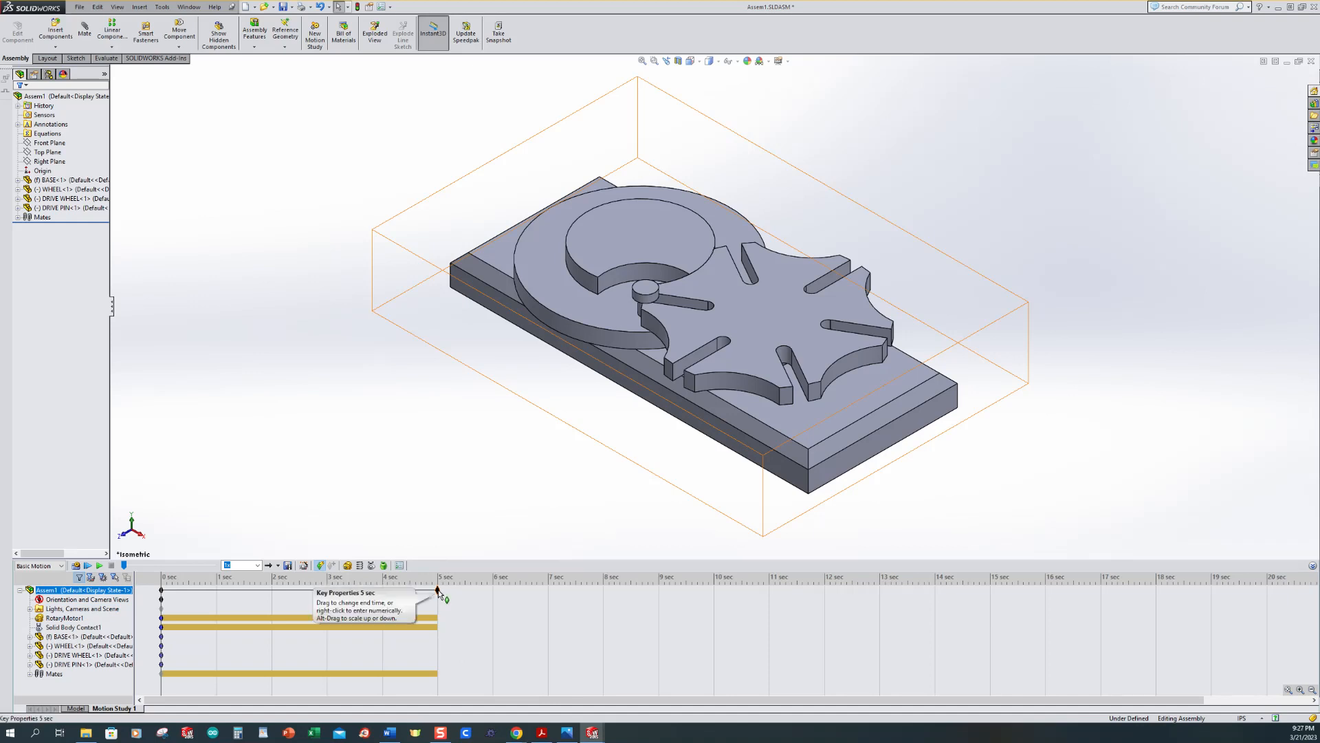
{"action": "left_click_drag", "start_coordinate": [438, 590], "coordinate": [994, 625]}
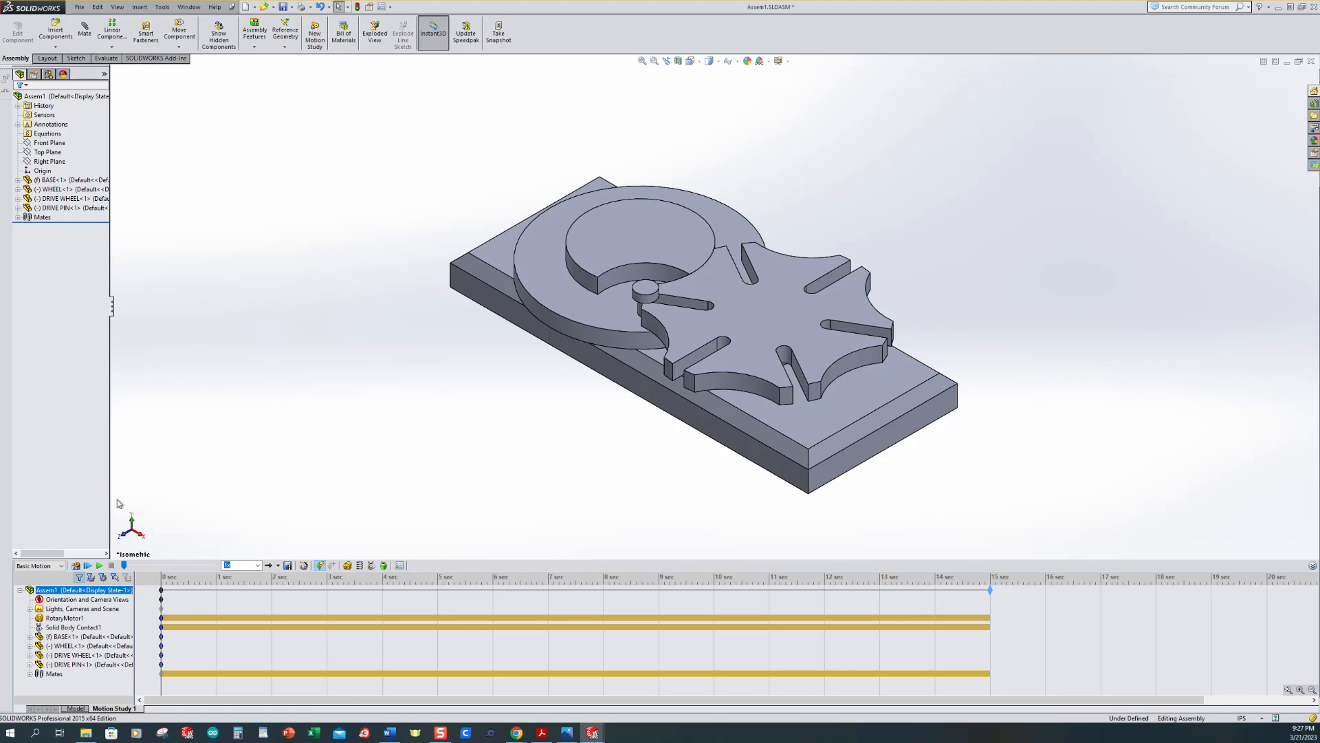
Calculate the motion study and play the Geneva mechanism's animation from the start.
{"action": "left_click", "coordinate": [76, 568]}
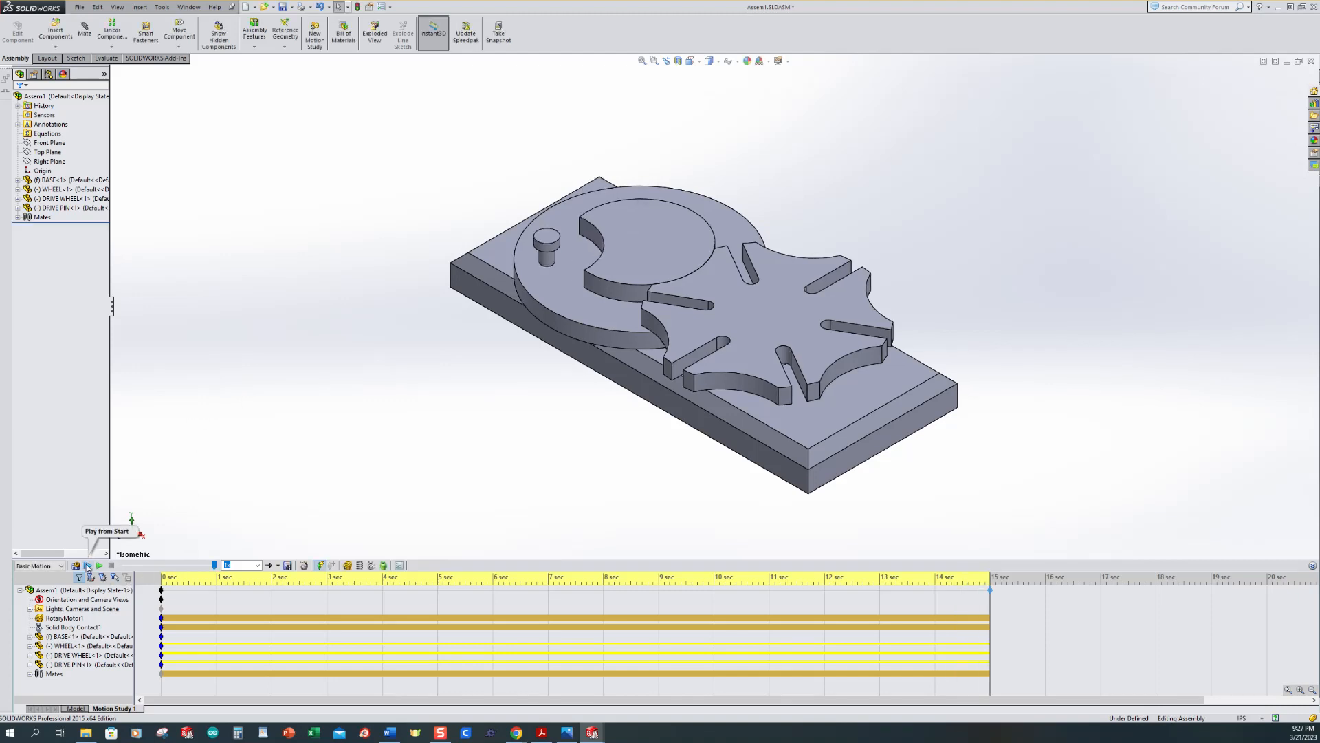
{"action": "left_click", "coordinate": [87, 565]}
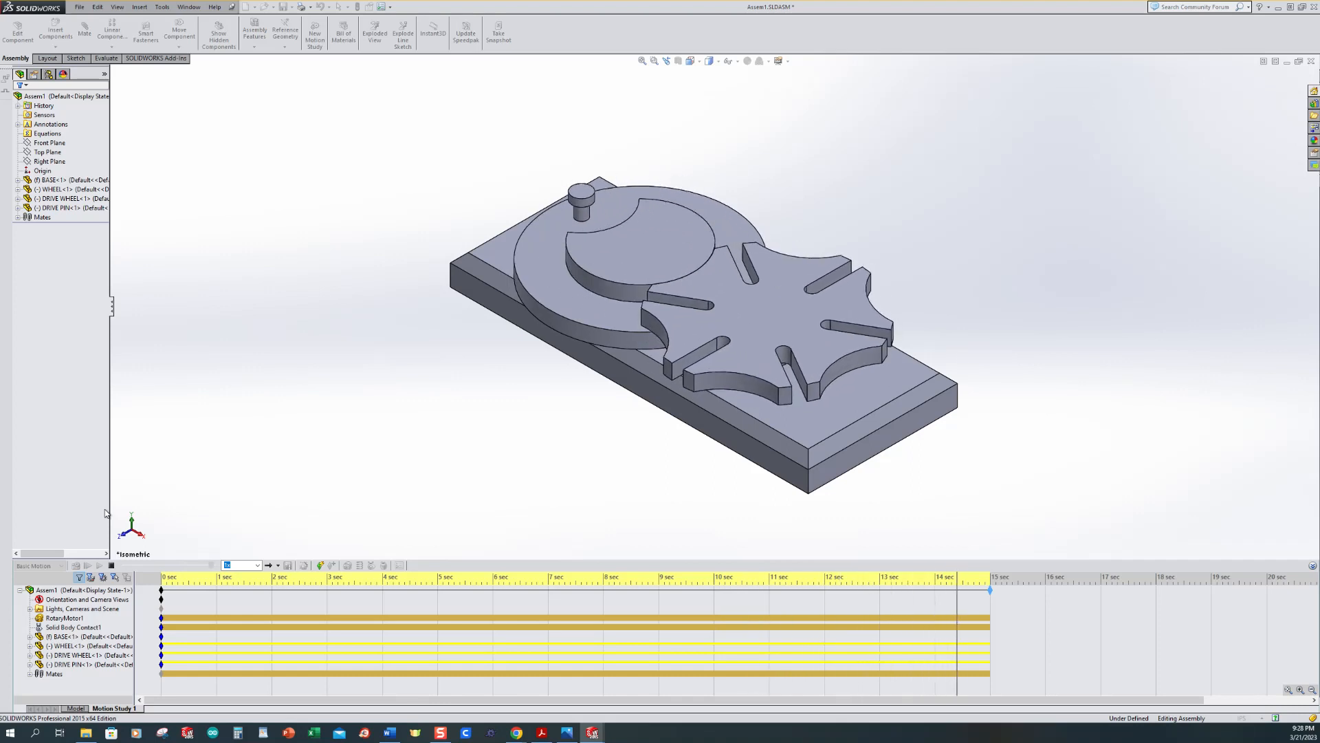
{"action": "left_click", "coordinate": [150, 627]}
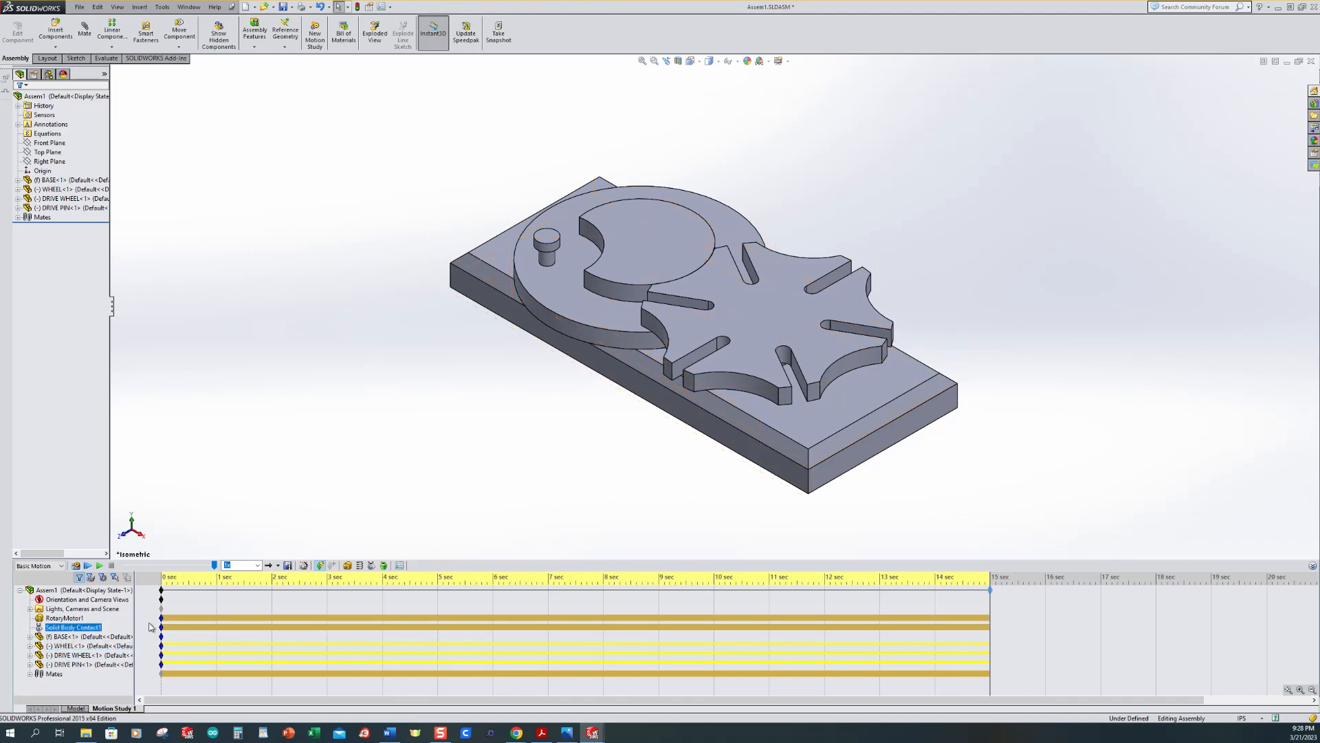